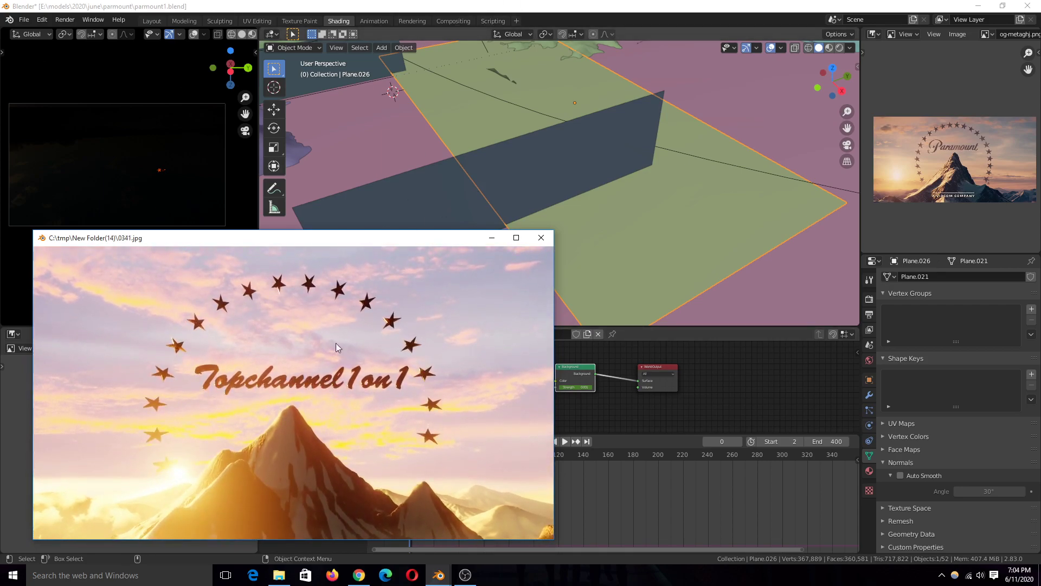
Close the rendered image window and play the animation up to frame 266.
{"action": "key", "text": "Escape"}
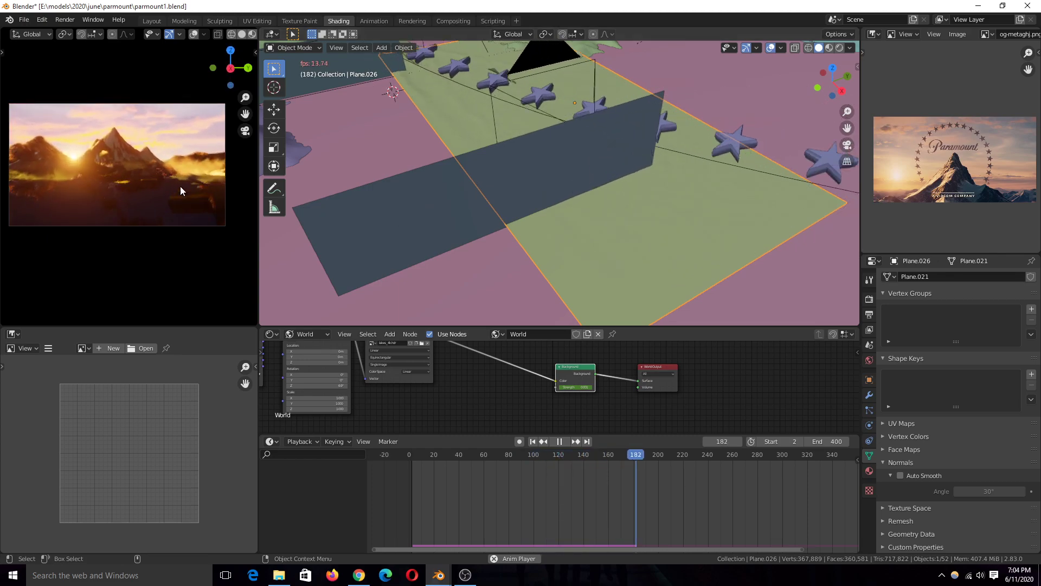
{"action": "scroll", "coordinate": [440, 170], "scroll_direction": "down", "scroll_amount": 5}
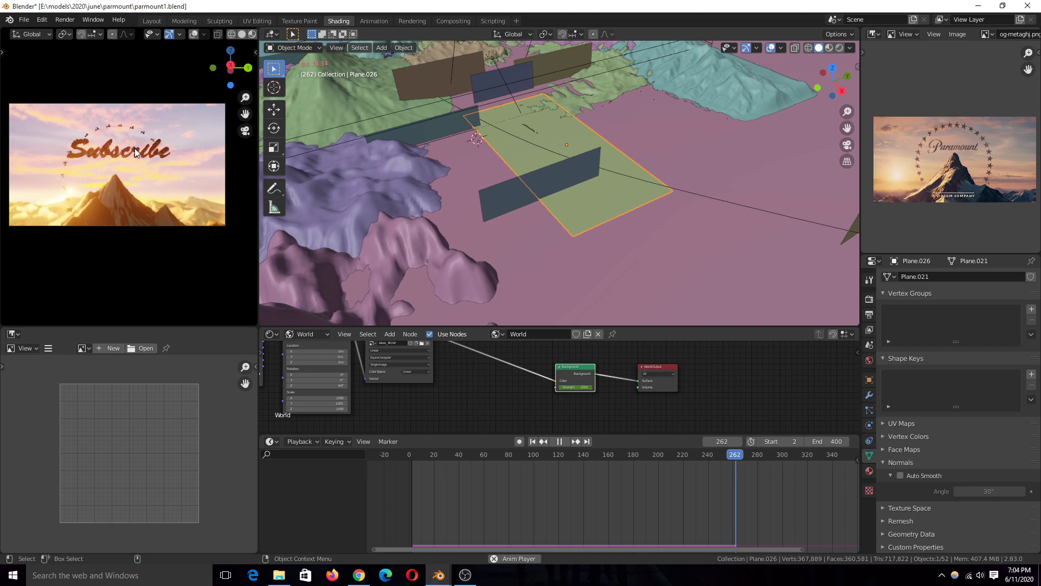
{"action": "key", "text": "space"}
Replace the wording of the Subscribe text object inside the star ring with "Like".
{"action": "left_click", "coordinate": [137, 151]}
{"action": "scroll", "coordinate": [512, 241], "scroll_direction": "down", "scroll_amount": 4}
{"action": "scroll", "coordinate": [512, 241], "scroll_direction": "down", "scroll_amount": 3}
{"action": "key", "text": "Tab"}
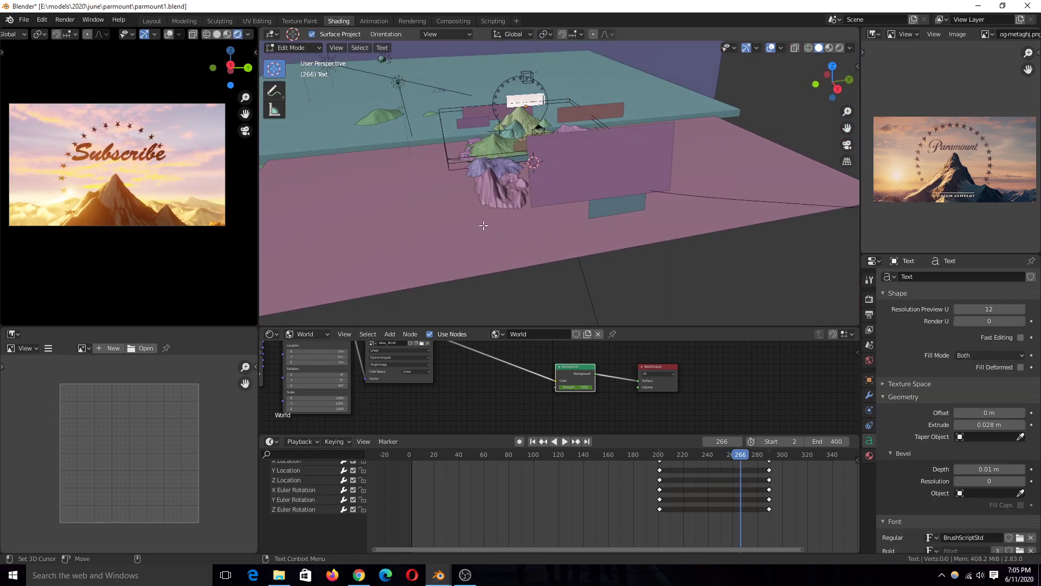
{"action": "type", "text": "Like"}
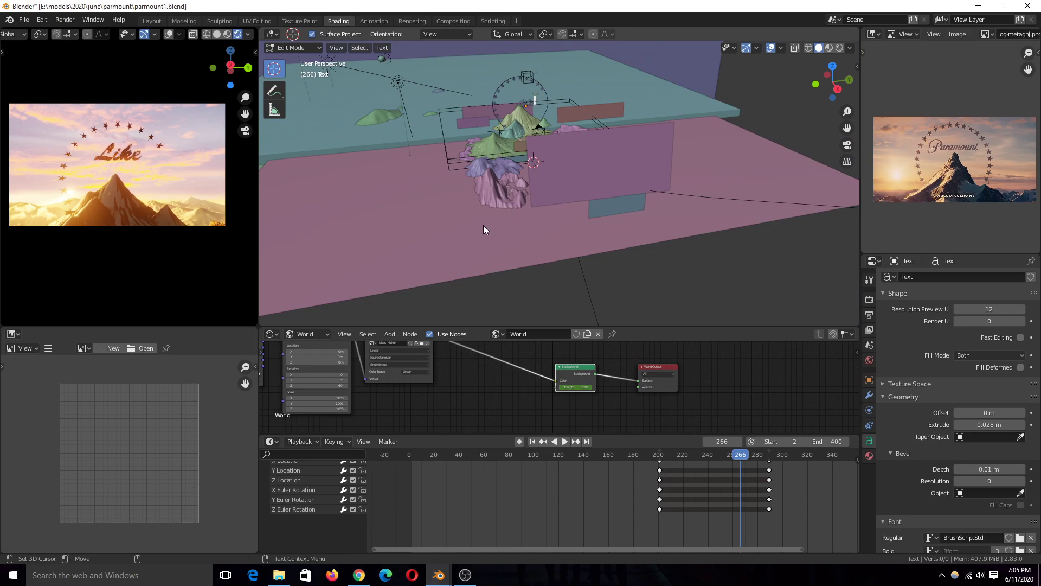
{"action": "key", "text": "Tab"}
Play the animation from the start to frame 285 to check the Like title in the camera view.
{"action": "key", "text": "shift+Left"}
{"action": "key", "text": "space"}
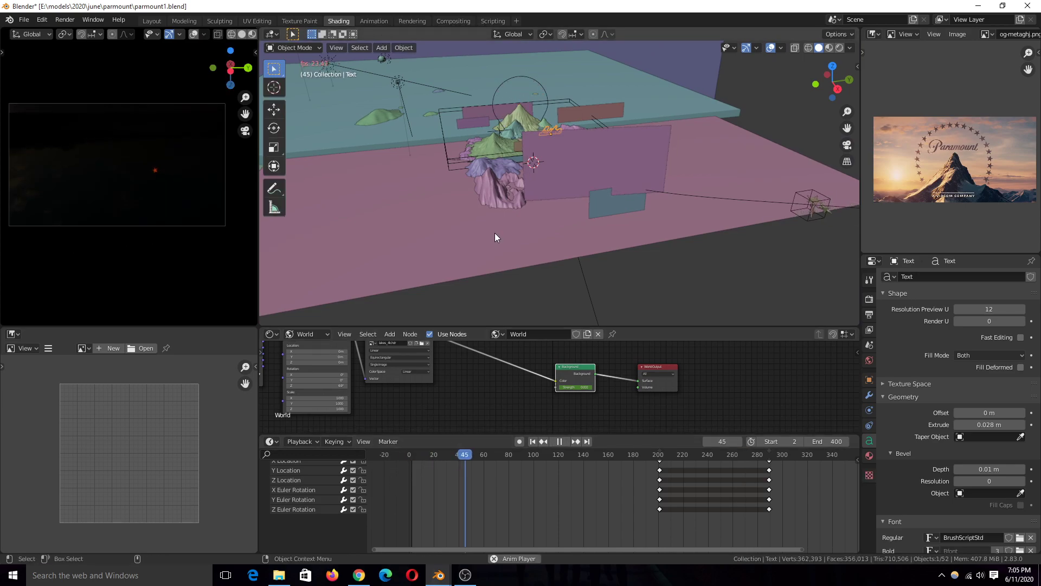
{"action": "scroll", "coordinate": [134, 187], "scroll_direction": "up", "scroll_amount": 1}
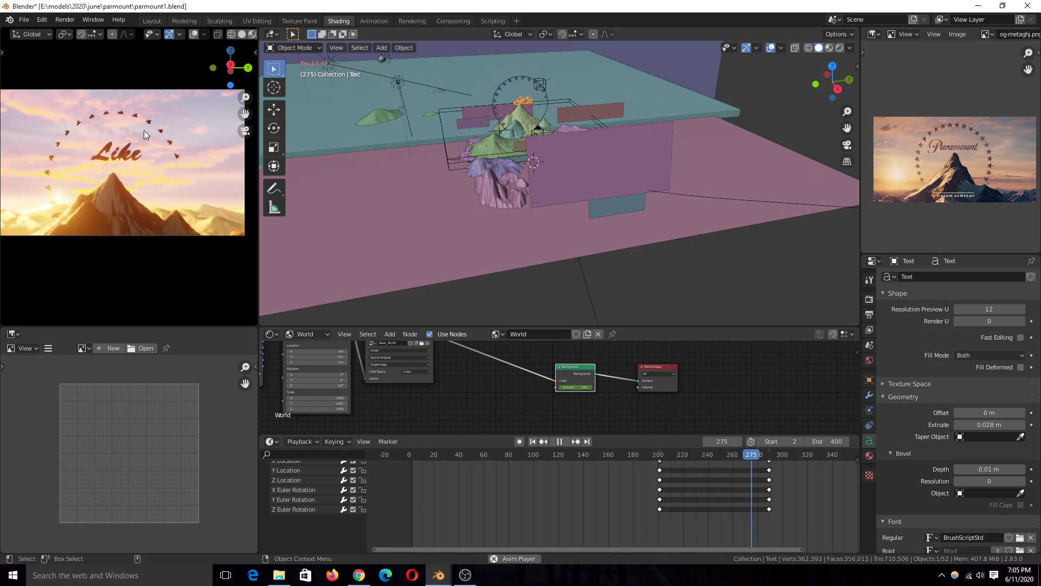
{"action": "key", "text": "space"}
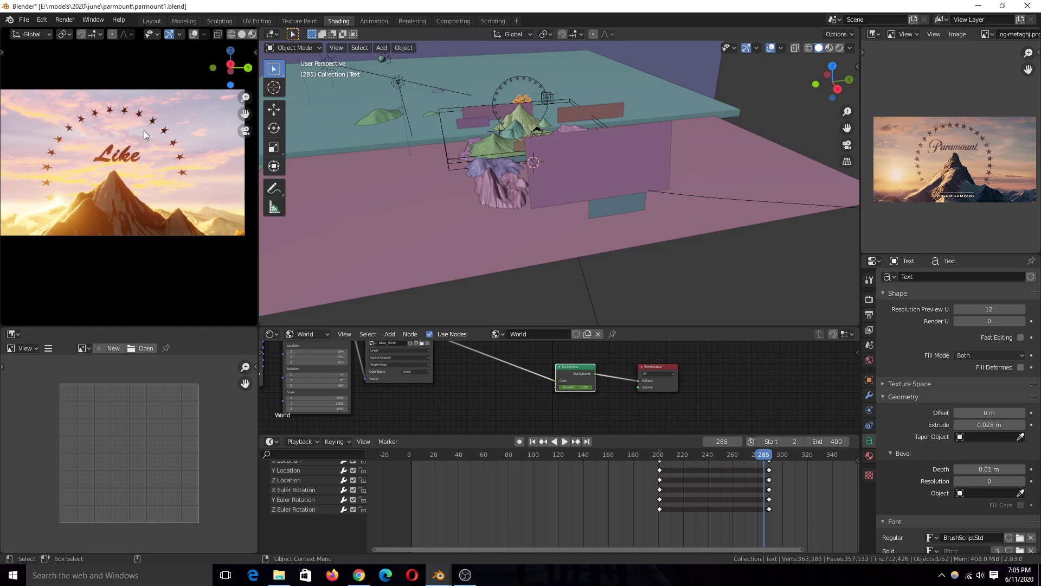
View the whole landscape from above and play the animation from frame 11 to frame 153.
{"action": "left_click_drag", "start_coordinate": [549, 518], "coordinate": [422, 486]}
{"action": "middle_click_drag", "start_coordinate": [359, 252], "coordinate": [460, 41]}
{"action": "scroll", "coordinate": [399, 305], "scroll_direction": "up", "scroll_amount": 3}
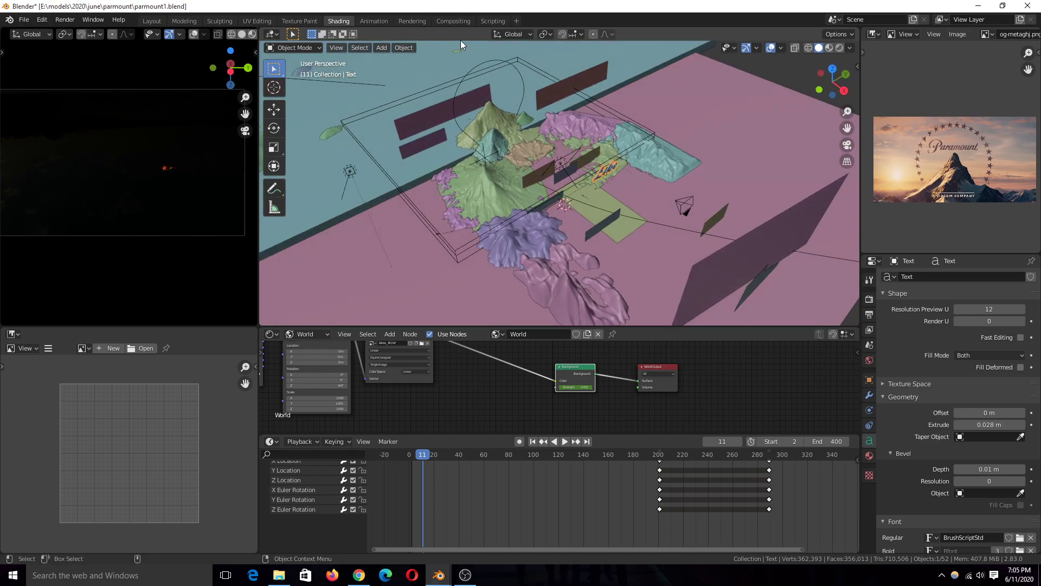
{"action": "scroll", "coordinate": [206, 222], "scroll_direction": "up", "scroll_amount": 2}
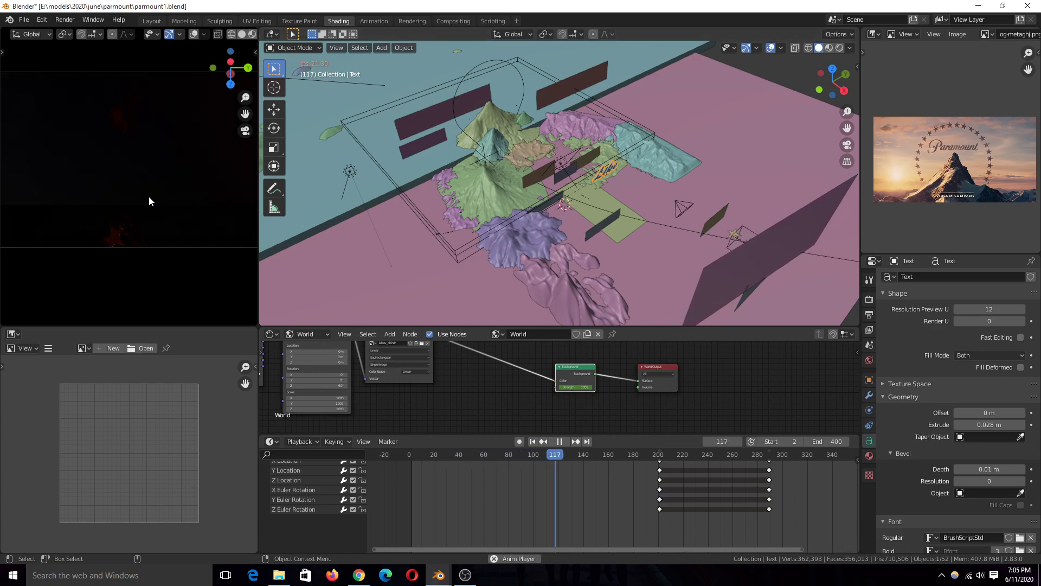
{"action": "key", "text": "space"}
{"action": "scroll", "coordinate": [89, 164], "scroll_direction": "down", "scroll_amount": 4}
{"action": "scroll", "coordinate": [136, 171], "scroll_direction": "up", "scroll_amount": 3}
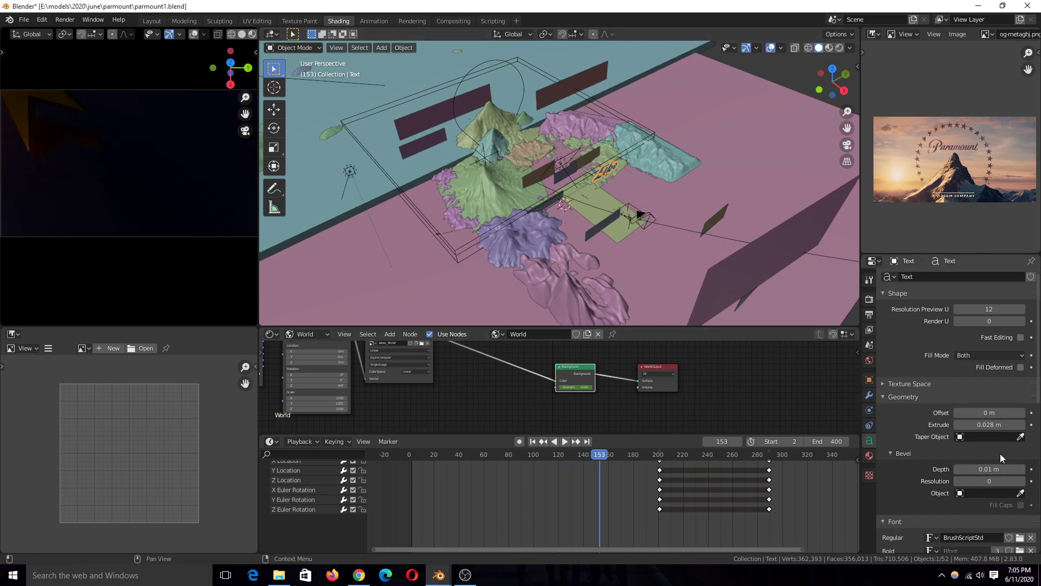
Raise the Color Management exposure in the scene's render settings to 6.361.
{"action": "left_click", "coordinate": [869, 360]}
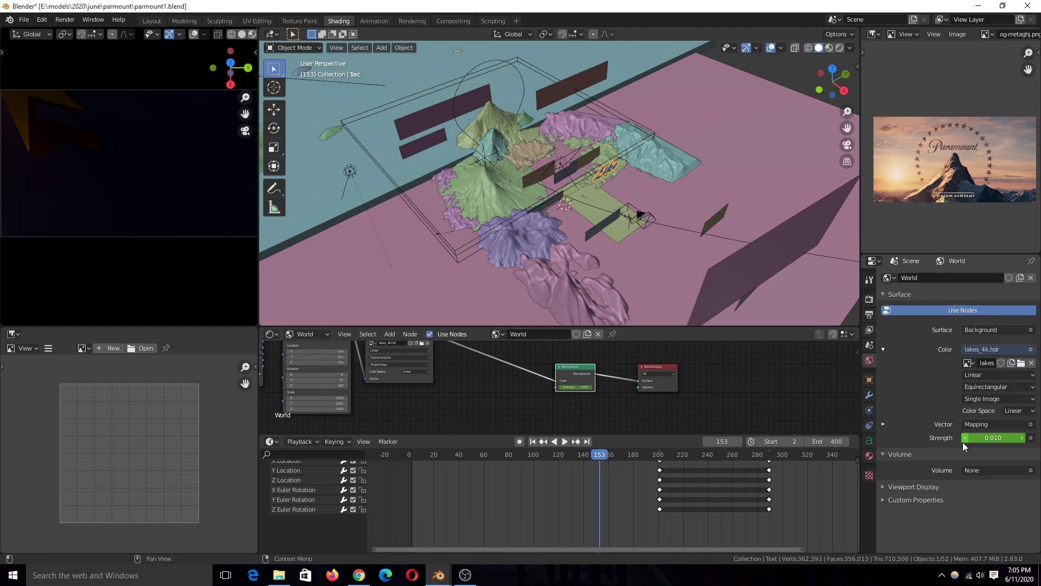
{"action": "left_click", "coordinate": [870, 300]}
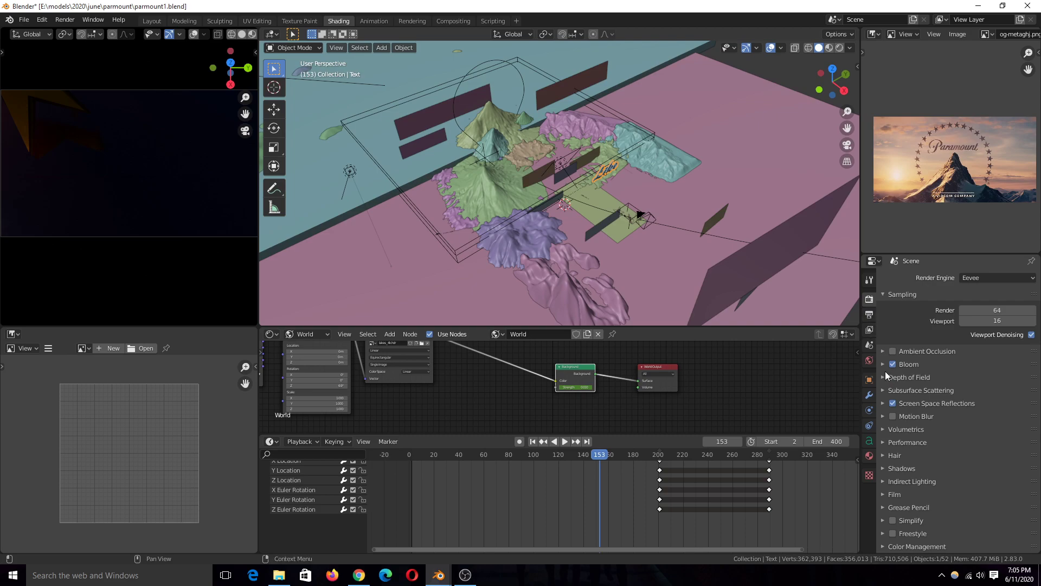
{"action": "left_click", "coordinate": [915, 546]}
{"action": "scroll", "coordinate": [925, 490], "scroll_direction": "down", "scroll_amount": 5}
{"action": "mouse_move", "coordinate": [1003, 450]}
{"action": "left_mouse_down"}
{"action": "mouse_move", "coordinate": [1035, 451]}
{"action": "mouse_move", "coordinate": [1021, 450]}
{"action": "left_mouse_up"}
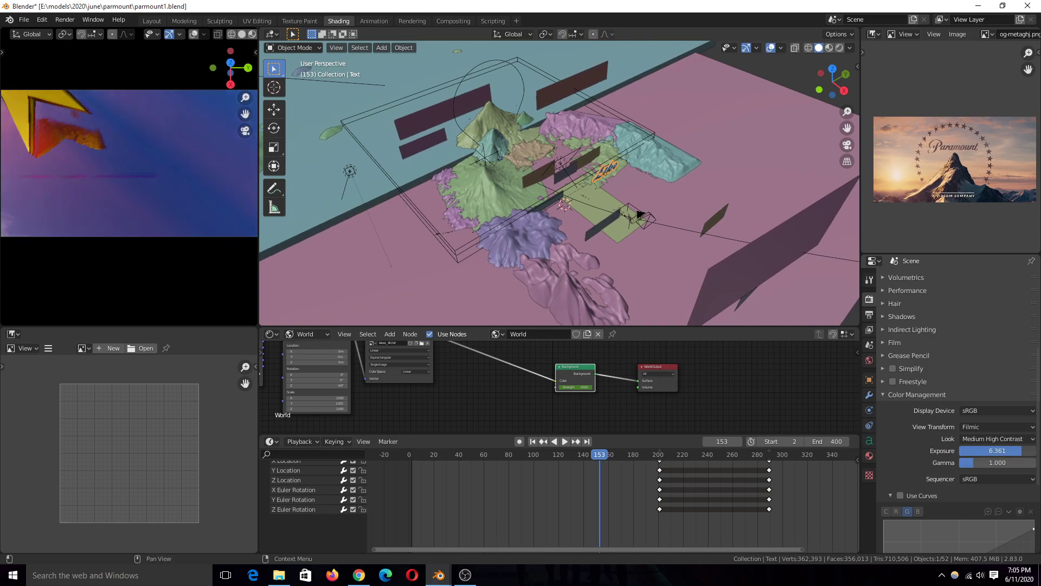
Play the brightened animation from frame 153, rewind it, and replay it up to frame 175.
{"action": "key", "text": "space"}
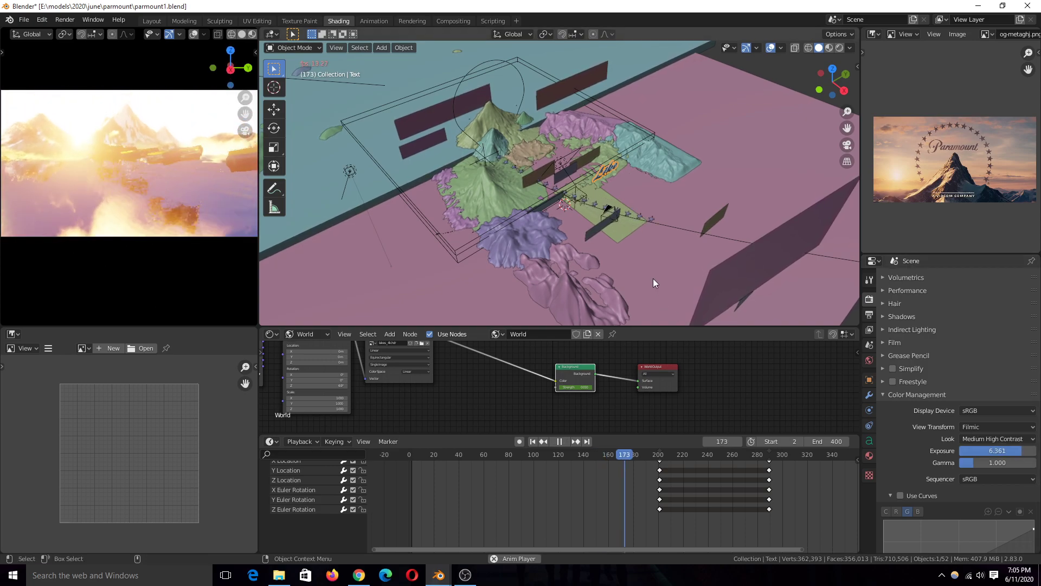
{"action": "key", "text": "space"}
{"action": "left_click", "coordinate": [573, 454]}
{"action": "key", "text": "space"}
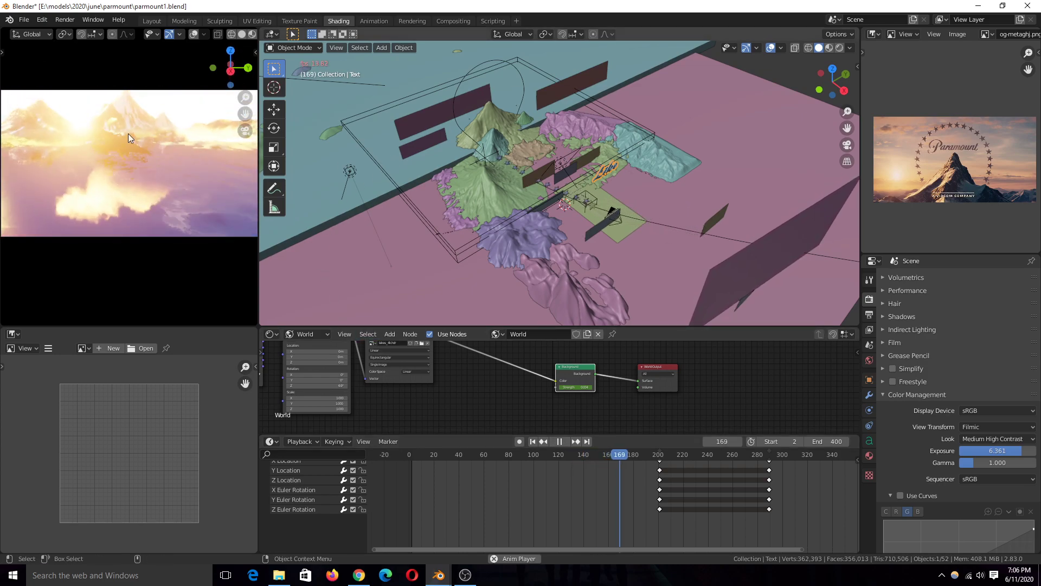
{"action": "key", "text": "space"}
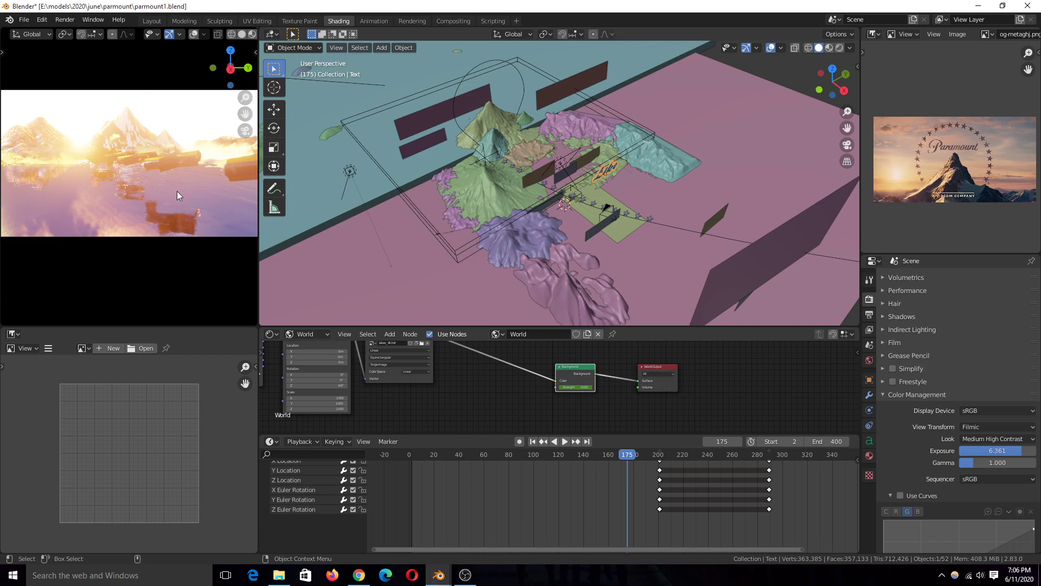
Examine the row of stars over the water plane up close and replay their flight up to frame 194.
{"action": "scroll", "coordinate": [627, 267], "scroll_direction": "up", "scroll_amount": 7}
{"action": "middle_click_drag", "start_coordinate": [627, 268], "coordinate": [534, 233], "text": "shift"}
{"action": "scroll", "coordinate": [503, 110], "scroll_direction": "up", "scroll_amount": 3}
{"action": "scroll", "coordinate": [503, 110], "scroll_direction": "down", "scroll_amount": 3}
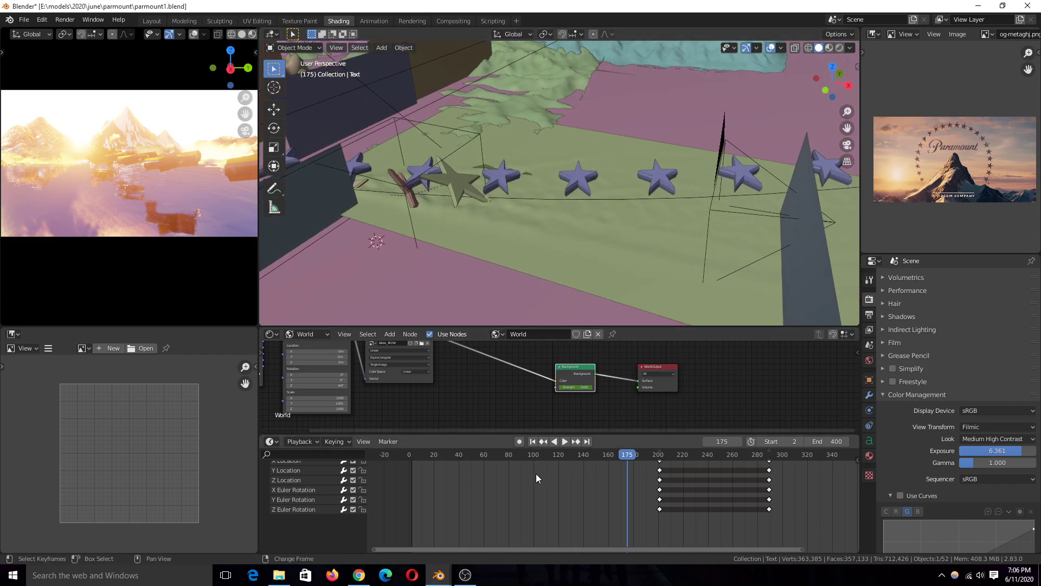
{"action": "left_click", "coordinate": [530, 454]}
{"action": "scroll", "coordinate": [584, 225], "scroll_direction": "down", "scroll_amount": 3}
{"action": "key", "text": "space"}
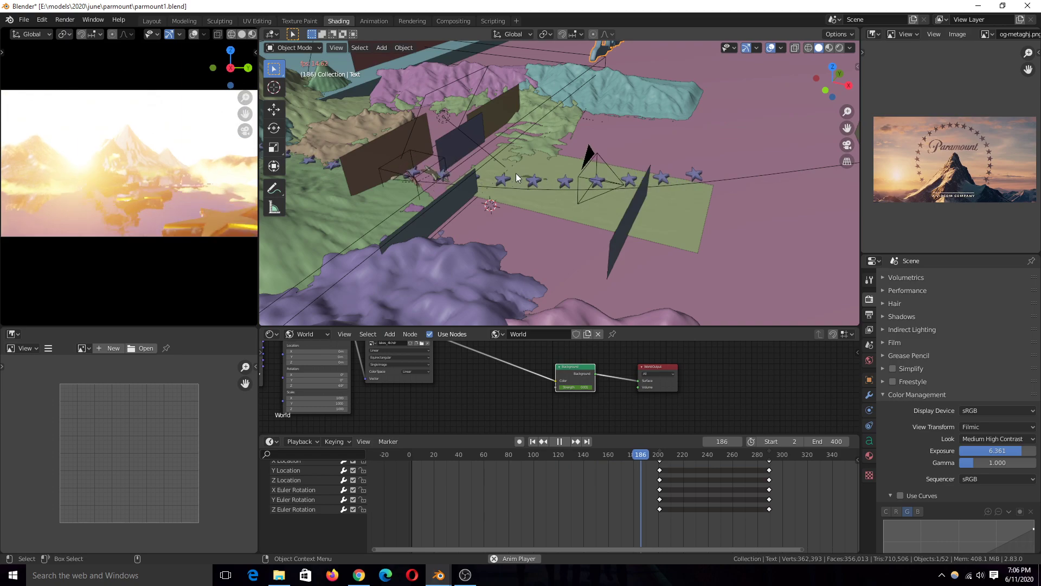
{"action": "key", "text": "space"}
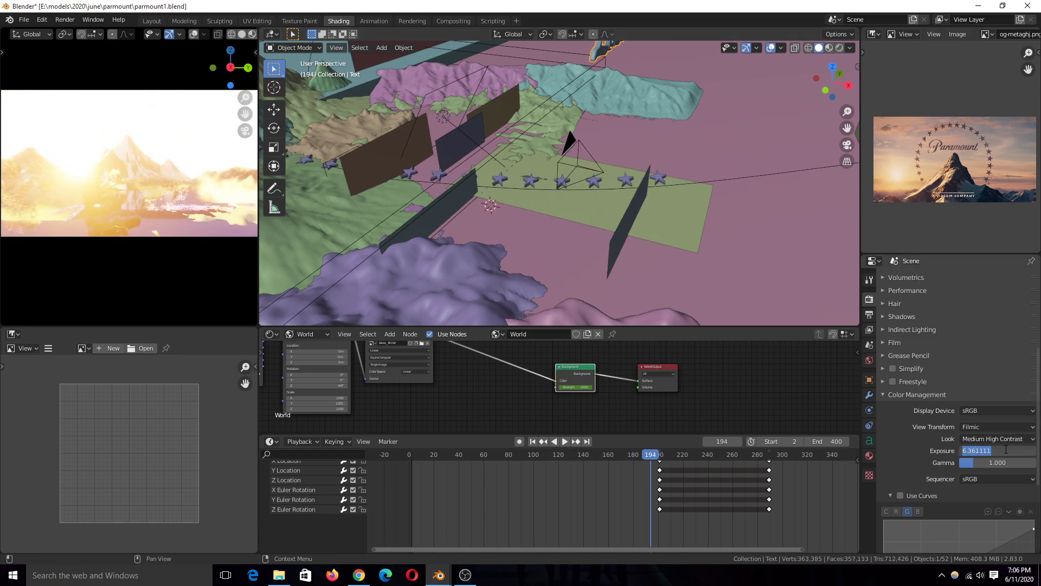
Set the Color Management exposure to 1 and replay the animation from the start through frame 270.
{"action": "key", "text": "Return"}
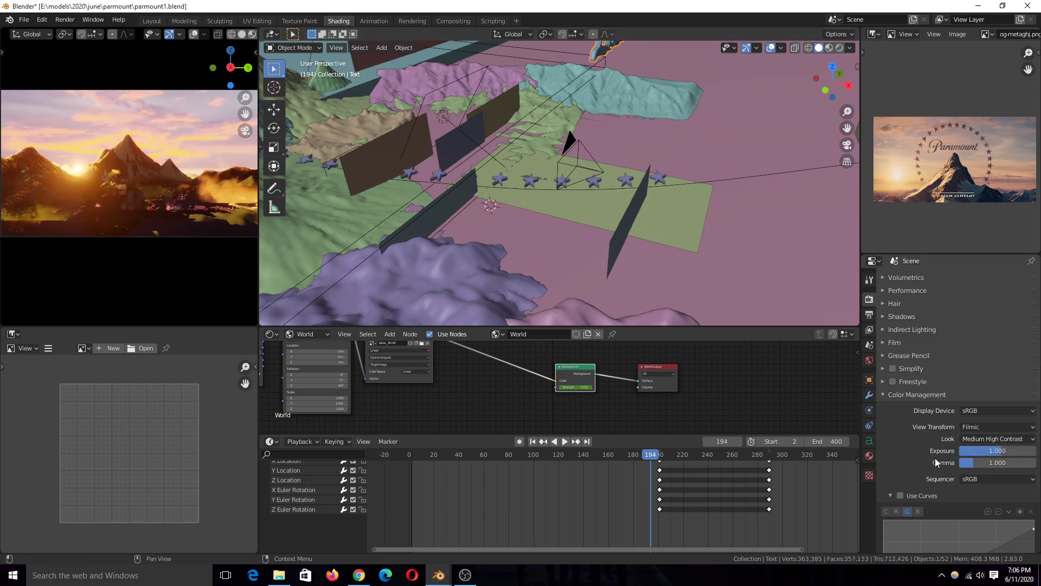
{"action": "key", "text": "shift+Left"}
{"action": "key", "text": "space"}
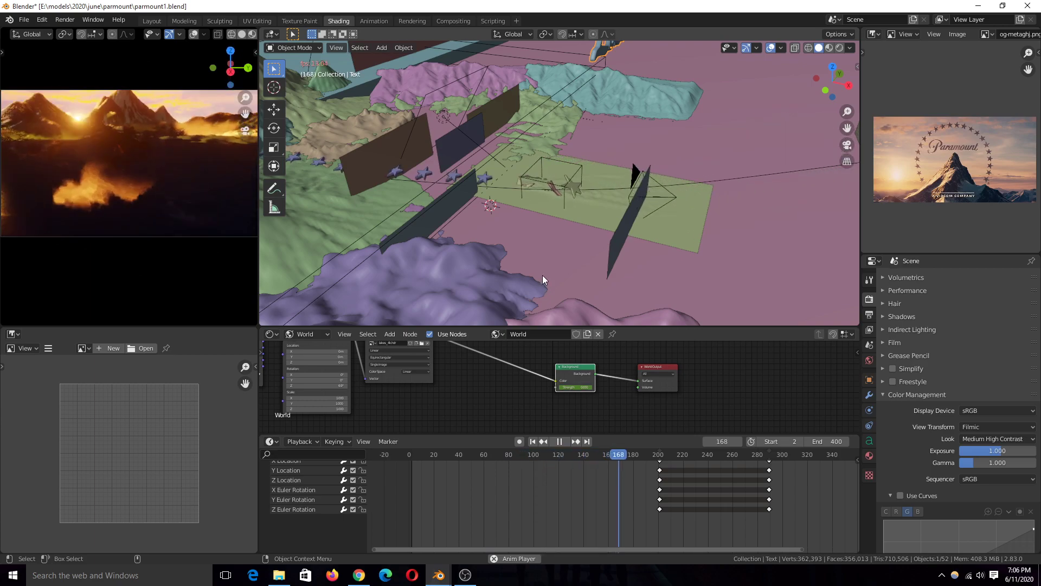
{"action": "key", "text": "space"}
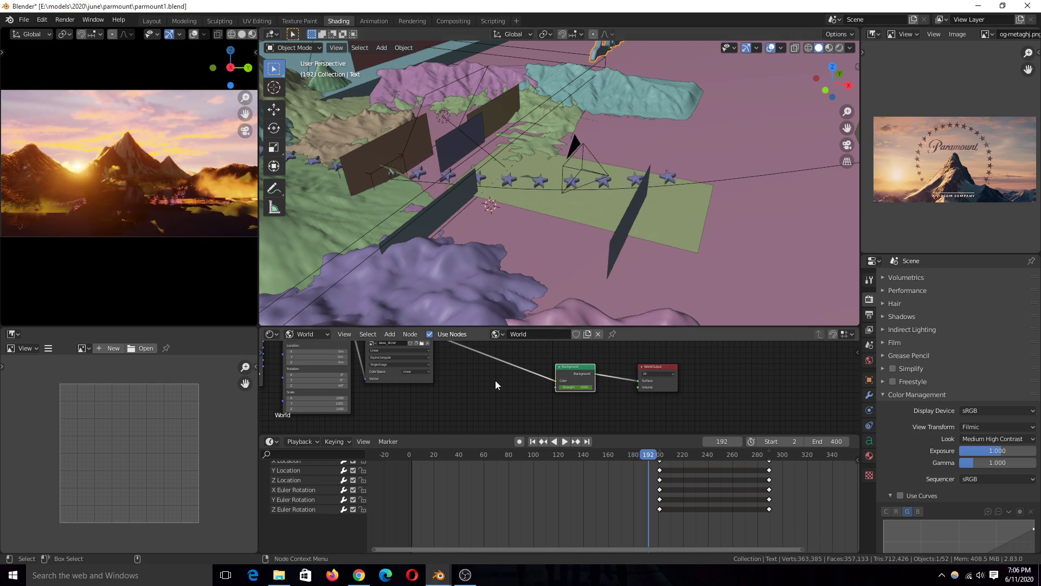
{"action": "left_click", "coordinate": [397, 454]}
{"action": "key", "text": "space"}
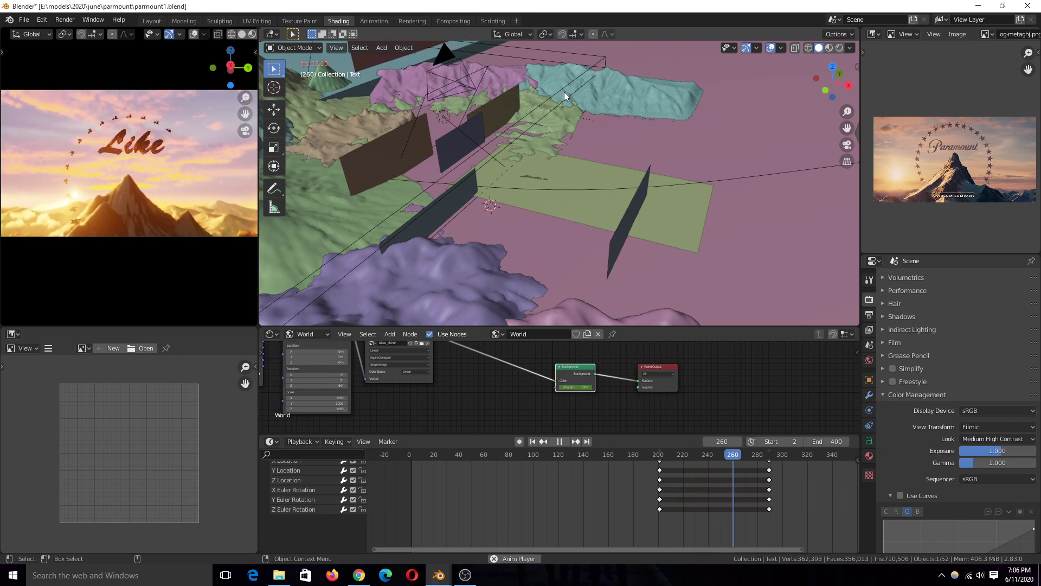
{"action": "key", "text": "space"}
Isolate the main mountain plane in local view and inspect its slopes from several sides.
{"action": "scroll", "coordinate": [607, 135], "scroll_direction": "down", "scroll_amount": 3}
{"action": "middle_click_drag", "start_coordinate": [608, 135], "coordinate": [652, 136]}
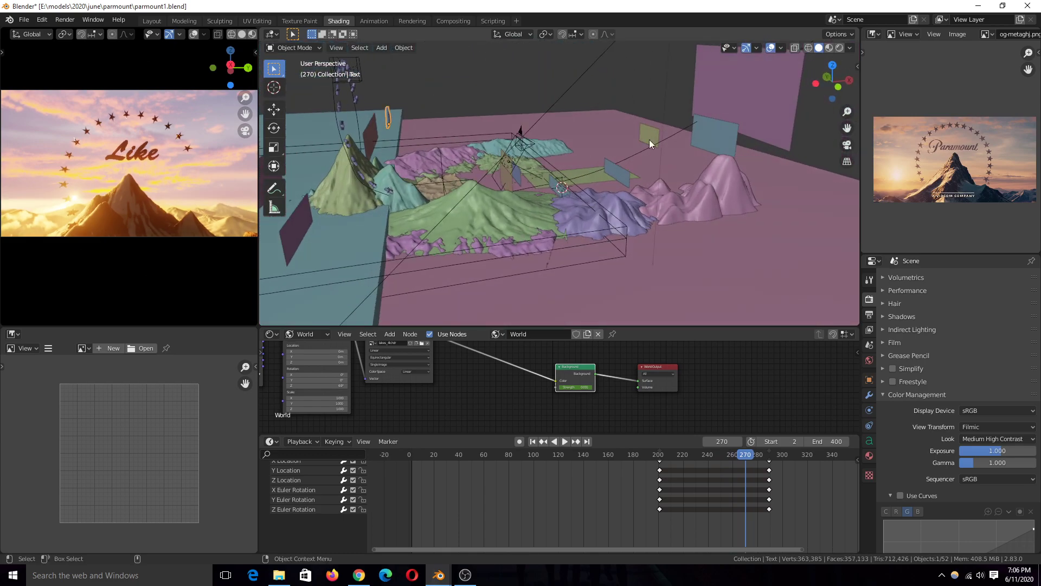
{"action": "left_click", "coordinate": [579, 177]}
{"action": "middle_click_drag", "start_coordinate": [579, 177], "coordinate": [540, 205]}
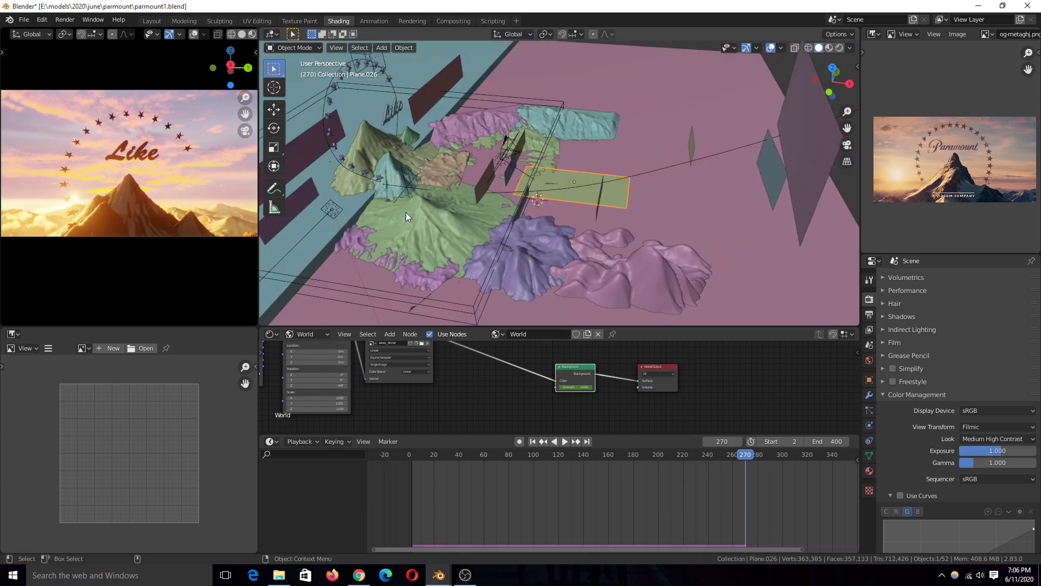
{"action": "left_click", "coordinate": [380, 135]}
{"action": "key", "text": "KP_Divide"}
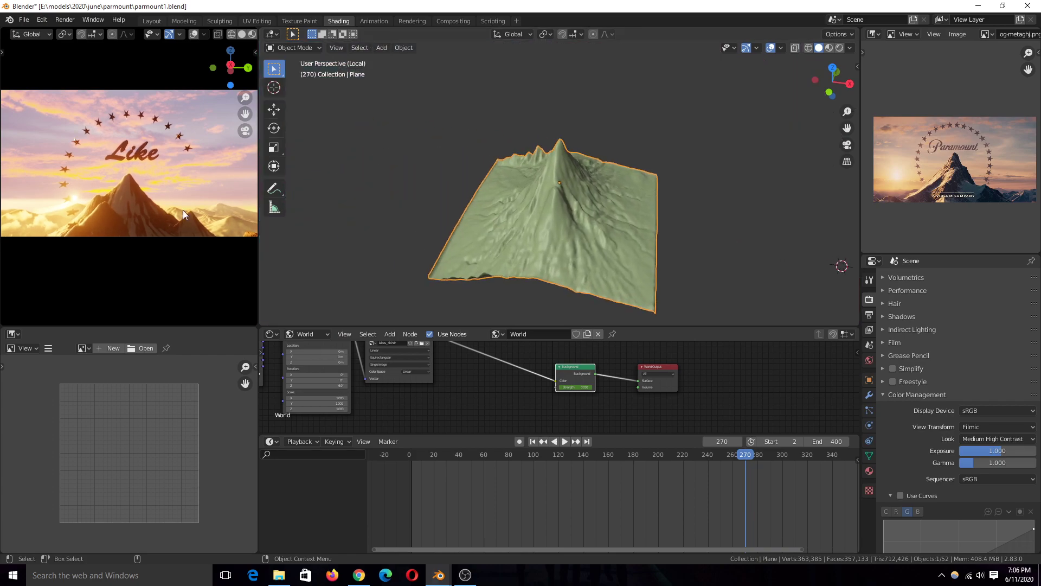
{"action": "scroll", "coordinate": [558, 193], "scroll_direction": "up", "scroll_amount": 3}
{"action": "middle_click_drag", "start_coordinate": [591, 190], "coordinate": [527, 187]}
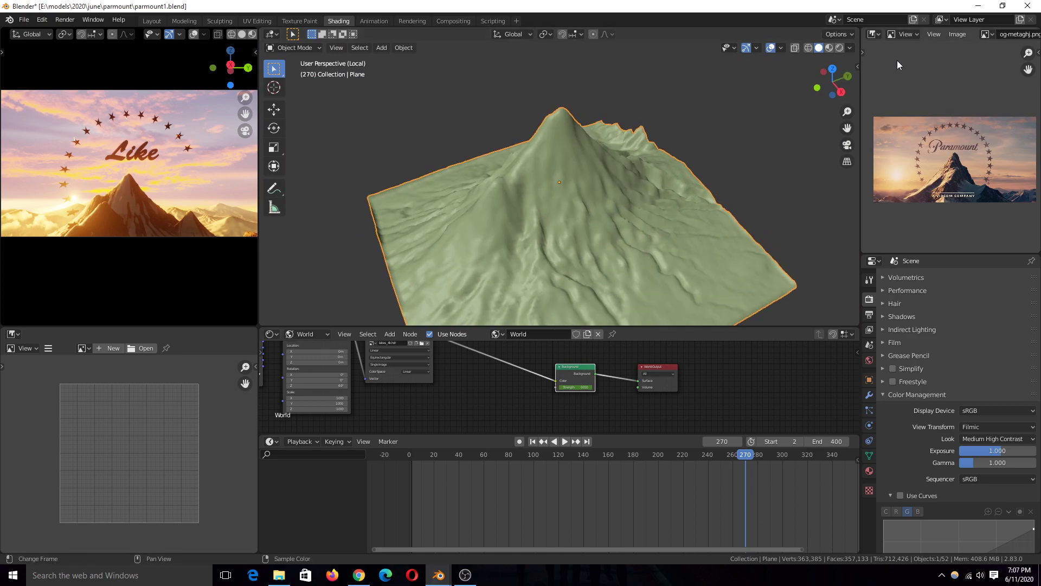
{"action": "scroll", "coordinate": [765, 130], "scroll_direction": "up", "scroll_amount": 2}
{"action": "middle_click_drag", "start_coordinate": [688, 179], "coordinate": [623, 160]}
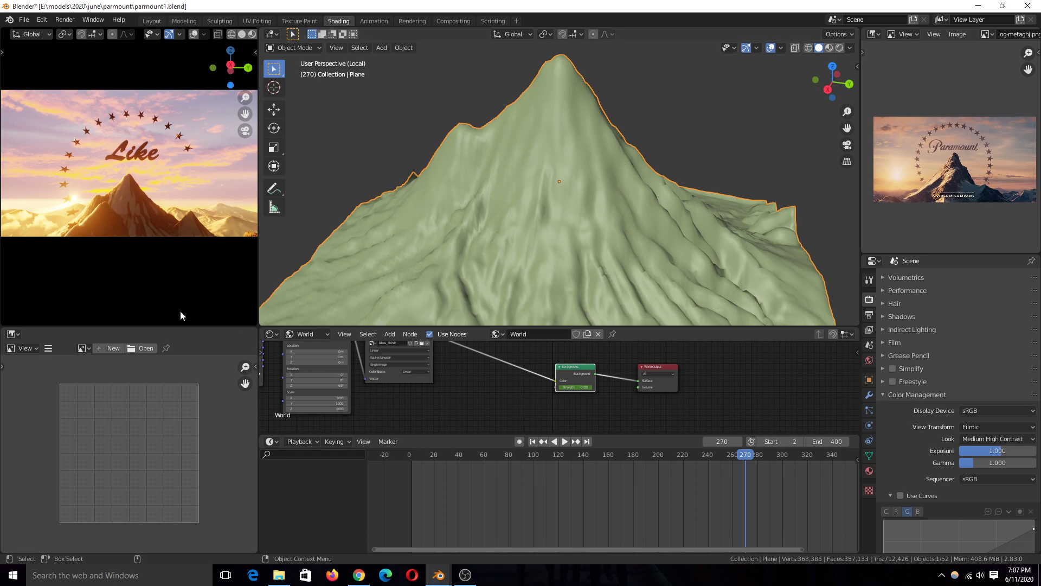
{"action": "scroll", "coordinate": [645, 209], "scroll_direction": "down", "scroll_amount": 3}
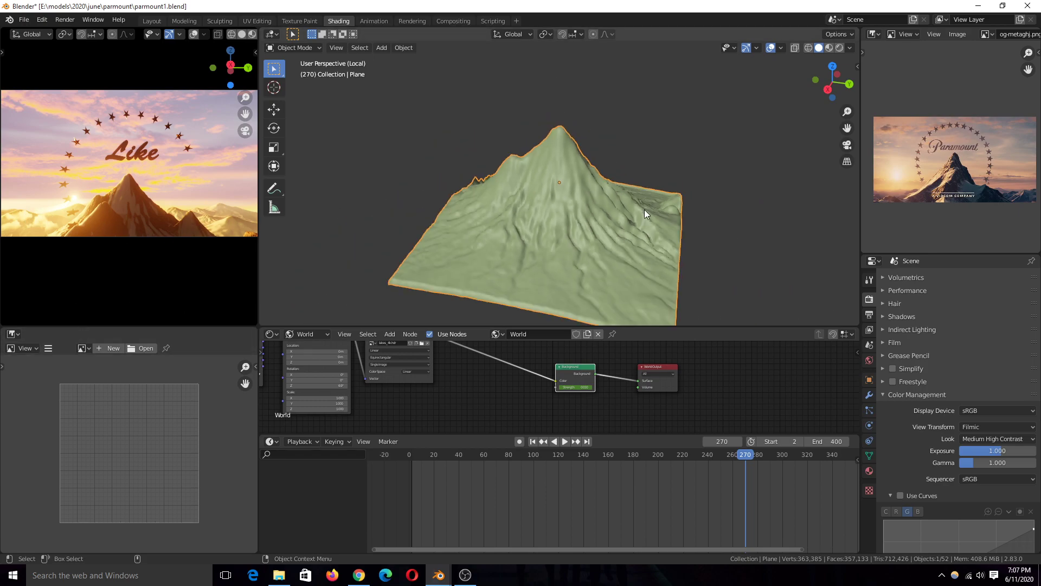
Expand the mountain's Displace modifier settings and show the height map 1 pxSkBL4untWMRhRLBfL6KQ.png in the image editor.
{"action": "left_click", "coordinate": [869, 394]}
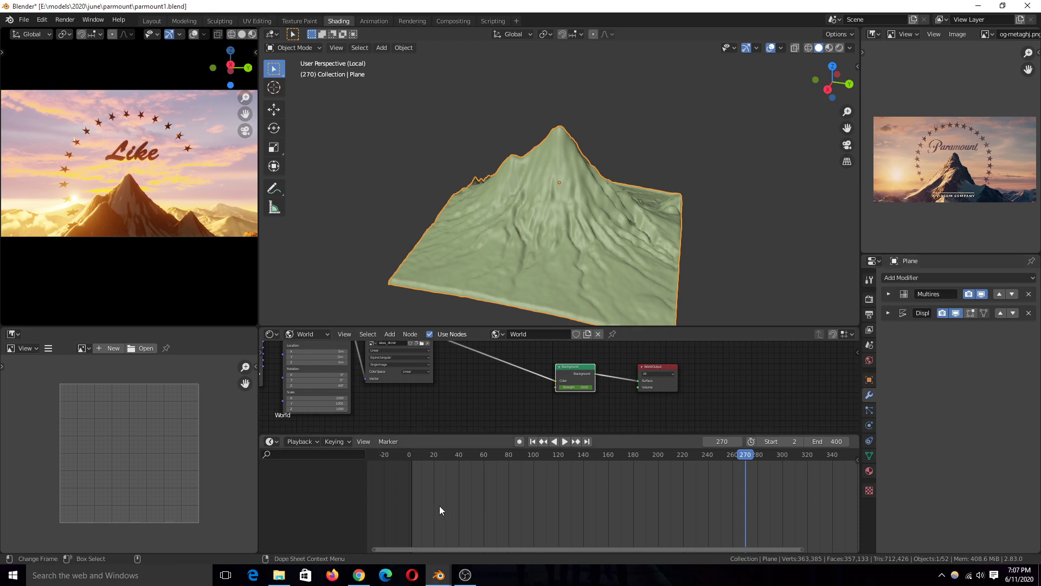
{"action": "left_click", "coordinate": [888, 313]}
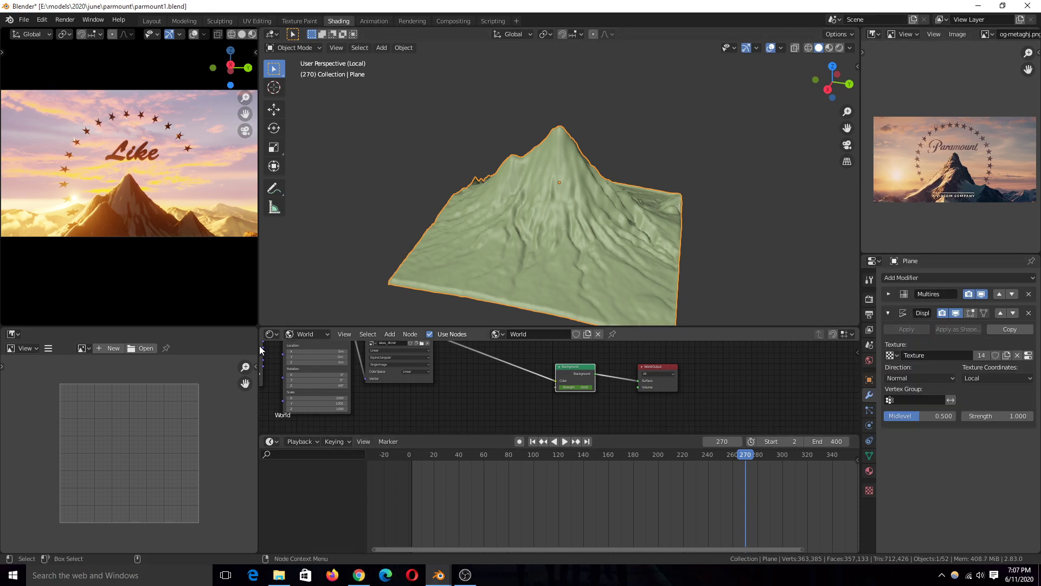
{"action": "left_click", "coordinate": [81, 347]}
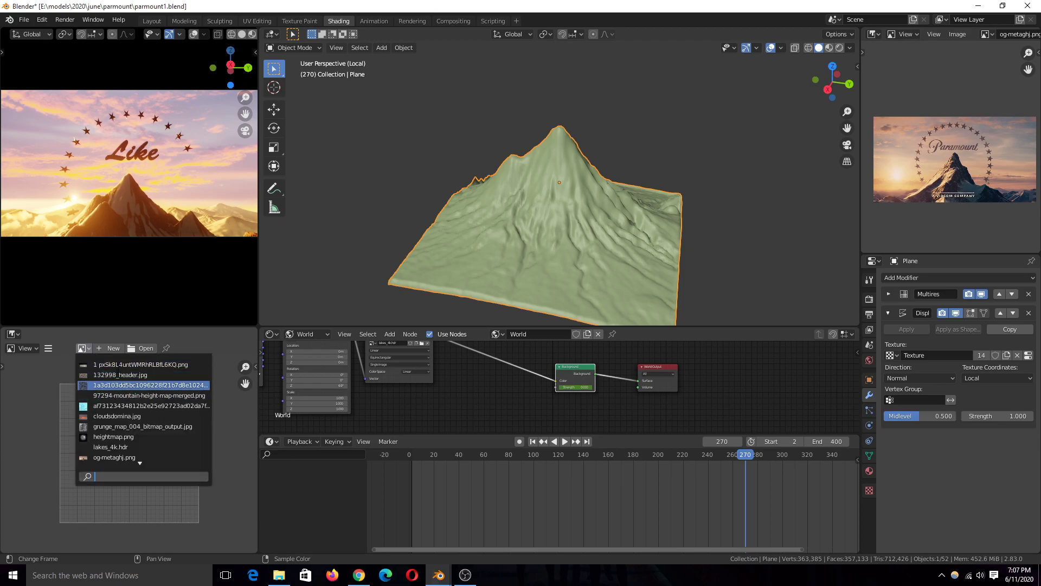
{"action": "left_click", "coordinate": [114, 364]}
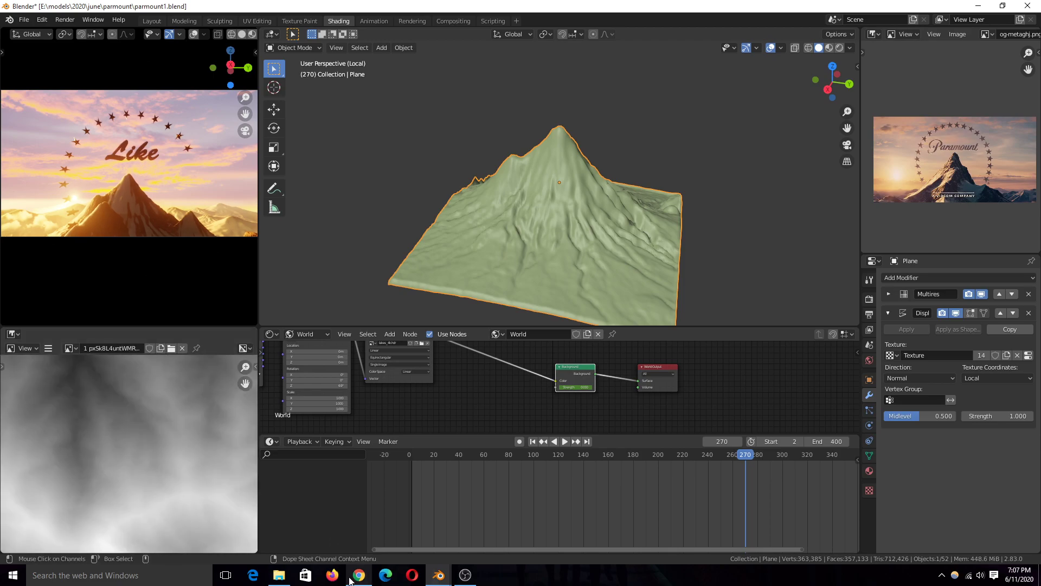
Switch to Chrome and search Google for "mountain height maps", showing the image results.
{"action": "mouse_move", "coordinate": [359, 575]}
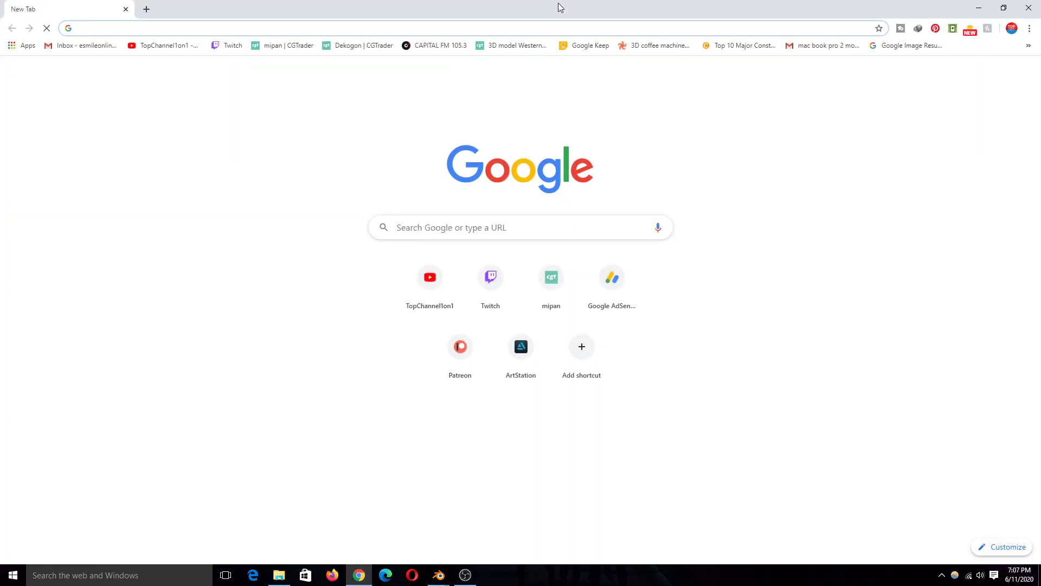
{"action": "type", "text": "mountain"}
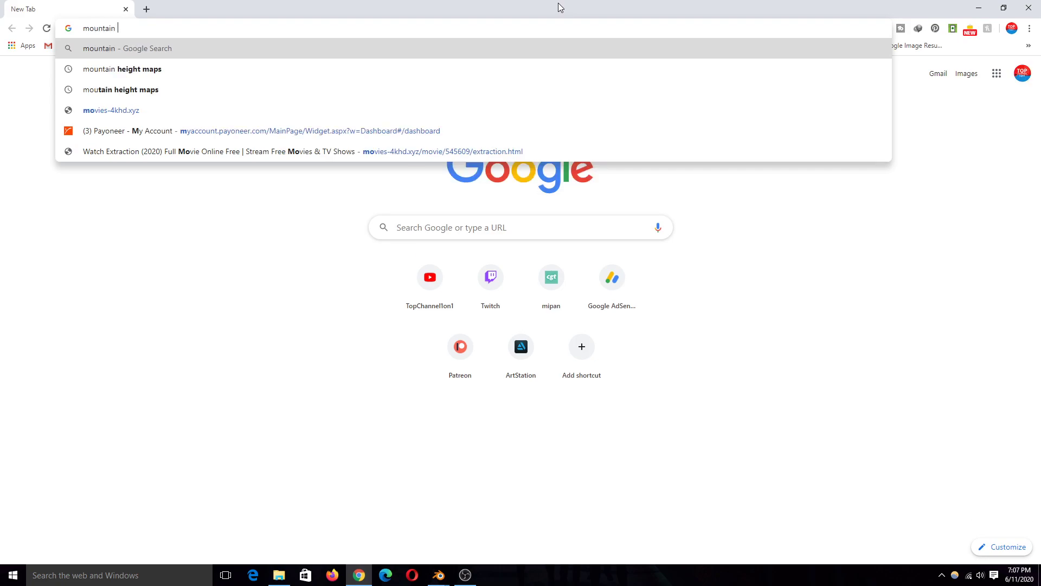
{"action": "type", "text": " height maop"}
{"action": "key", "text": "BackSpace"}
{"action": "key", "text": "BackSpace"}
{"action": "key", "text": "BackSpace"}
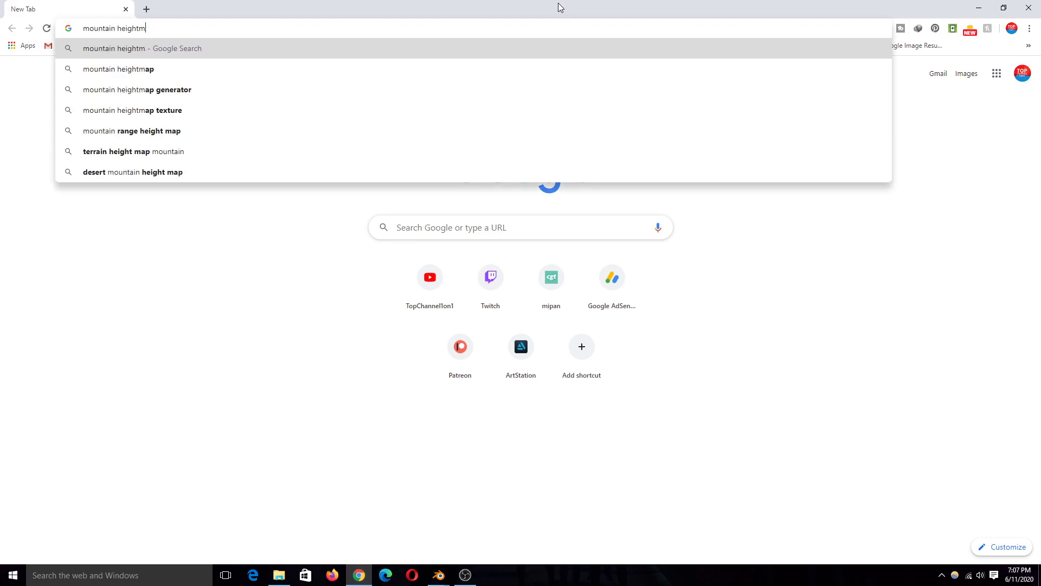
{"action": "type", "text": "maop"}
{"action": "key", "text": "BackSpace"}
{"action": "key", "text": "BackSpace"}
{"action": "type", "text": "ps"}
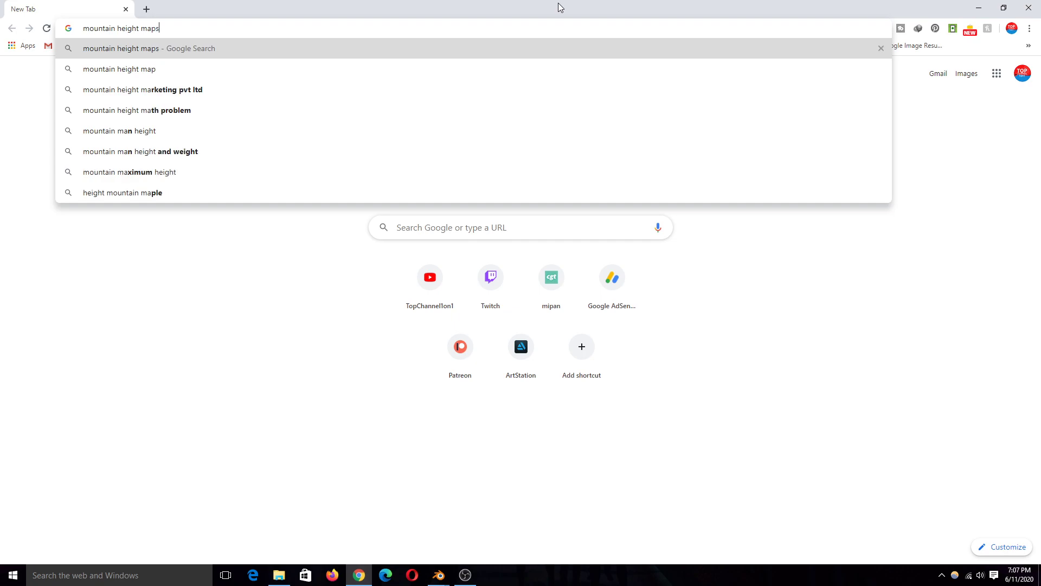
{"action": "key", "text": "Return"}
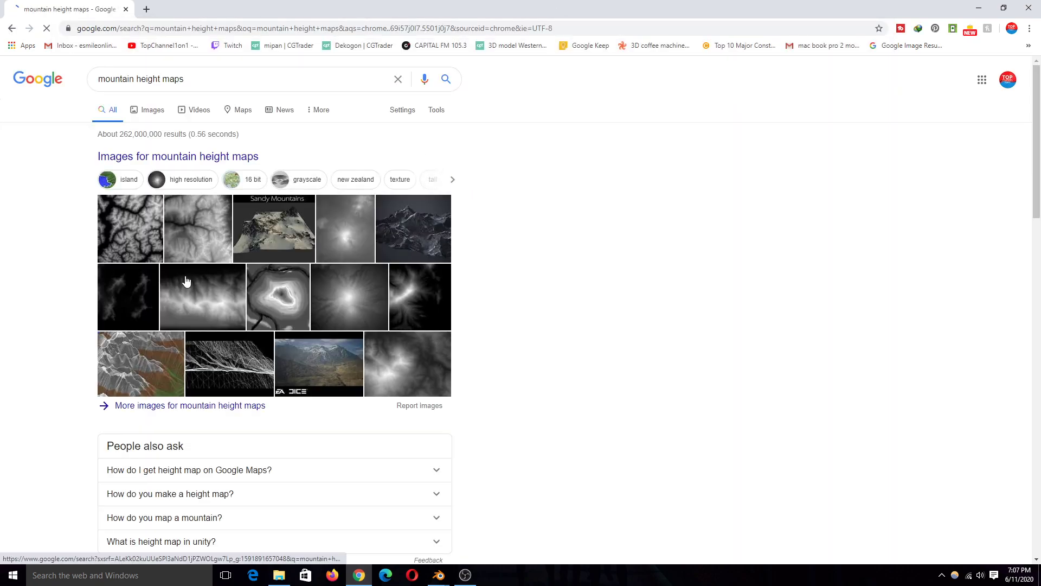
{"action": "left_click", "coordinate": [147, 110]}
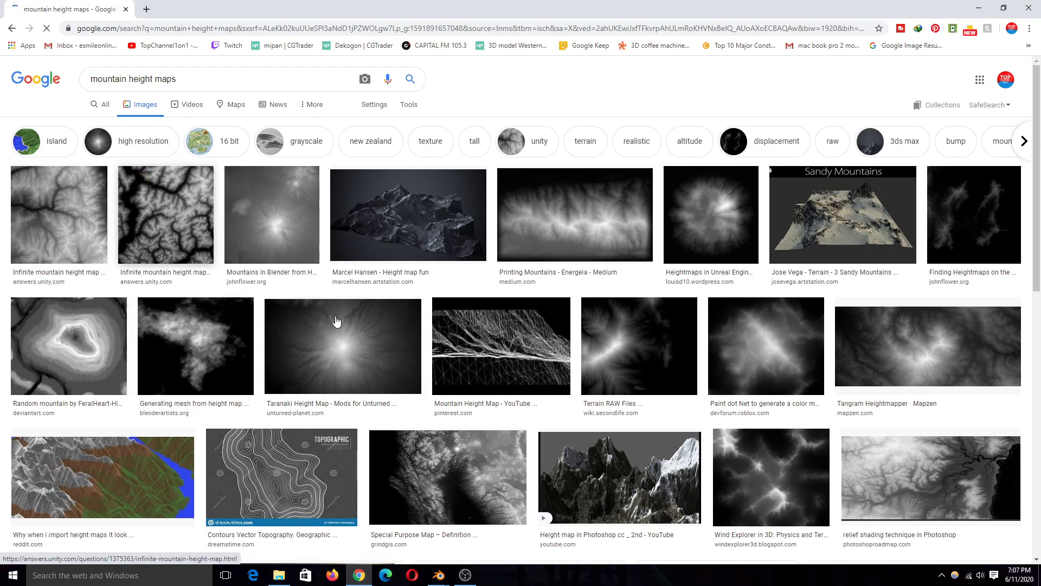
Return to Blender and display heightmap.png in the image editor.
{"action": "left_click", "coordinate": [981, 9]}
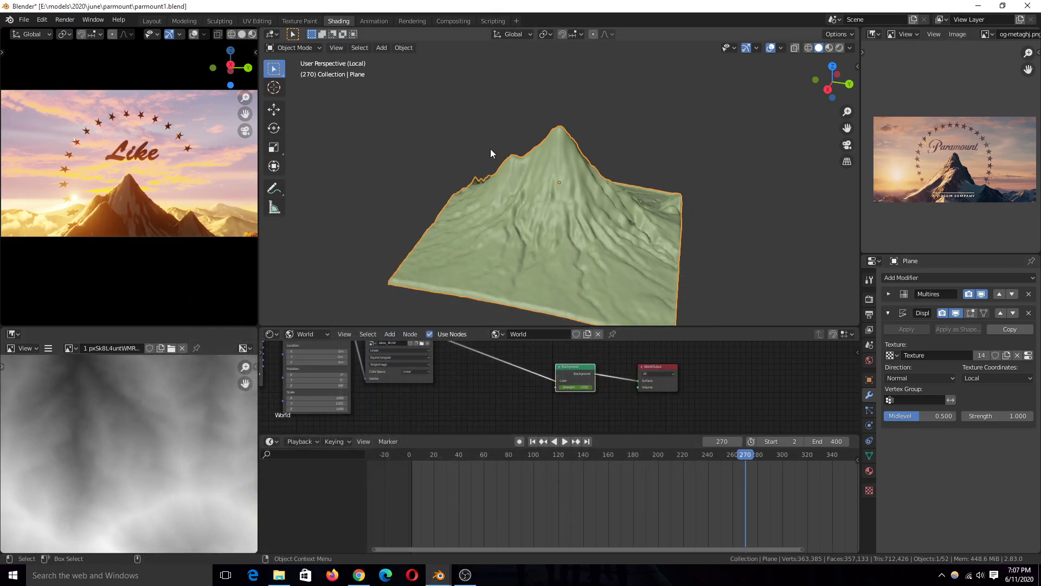
{"action": "scroll", "coordinate": [547, 190], "scroll_direction": "up", "scroll_amount": 3}
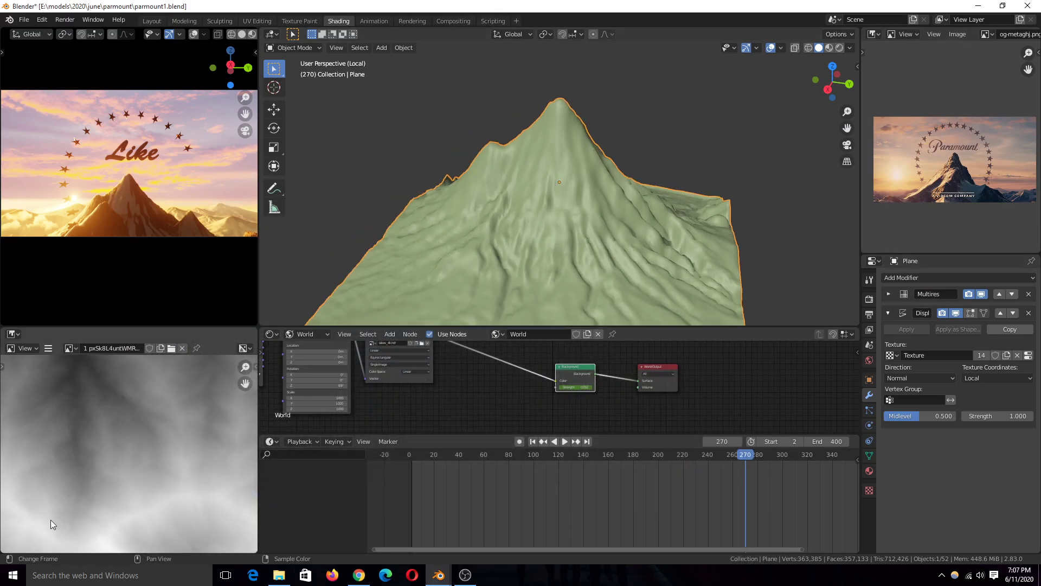
{"action": "scroll", "coordinate": [70, 463], "scroll_direction": "down", "scroll_amount": 2}
{"action": "left_click", "coordinate": [71, 348]}
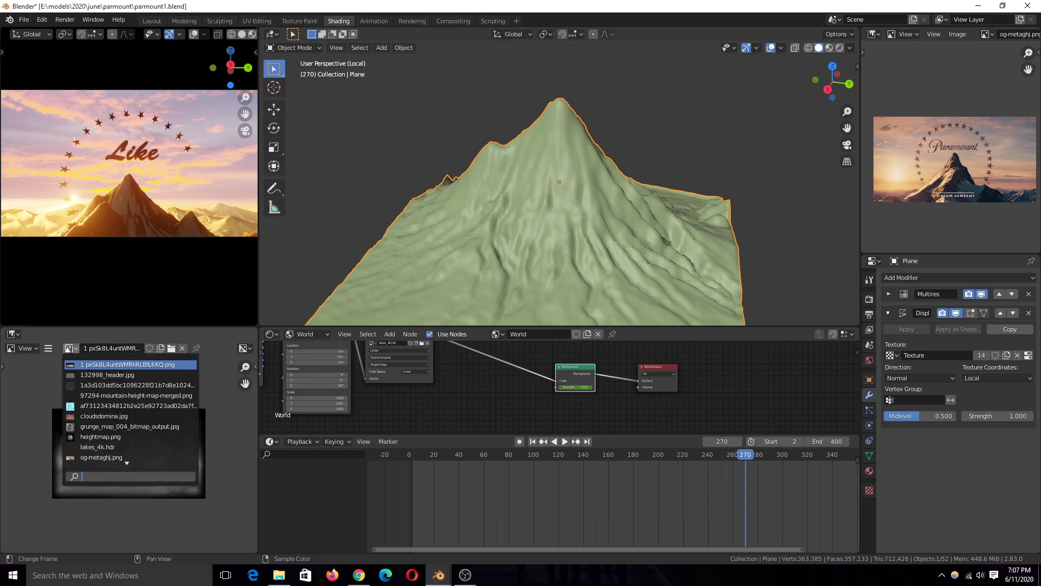
{"action": "left_click", "coordinate": [100, 436]}
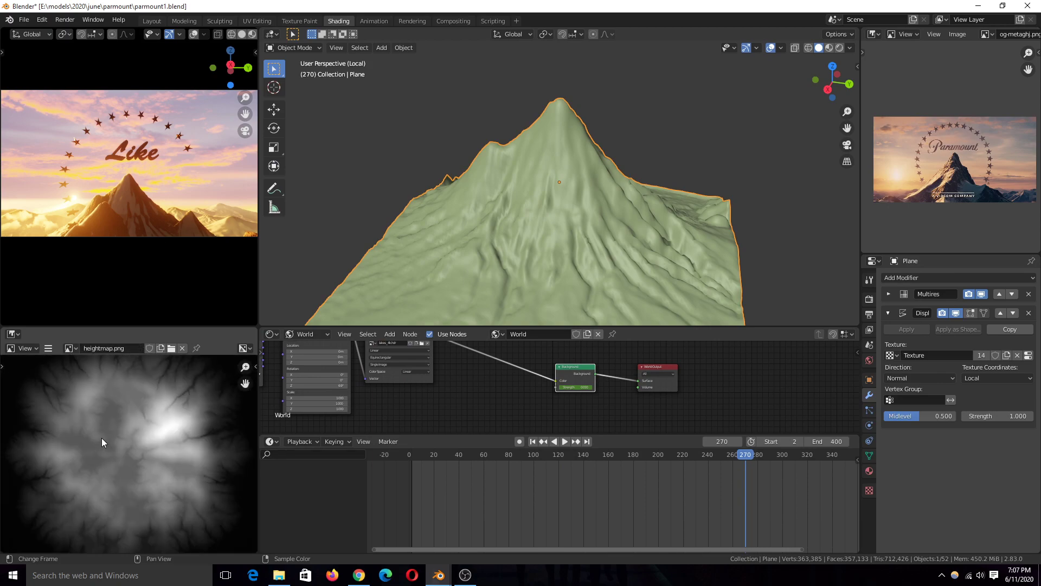
Display taranaki-height-map-259-0_large.png in the image editor and select the main mountain plane to compare its slopes with the map.
{"action": "left_click", "coordinate": [72, 348]}
{"action": "scroll", "coordinate": [86, 450], "scroll_direction": "down", "scroll_amount": 1}
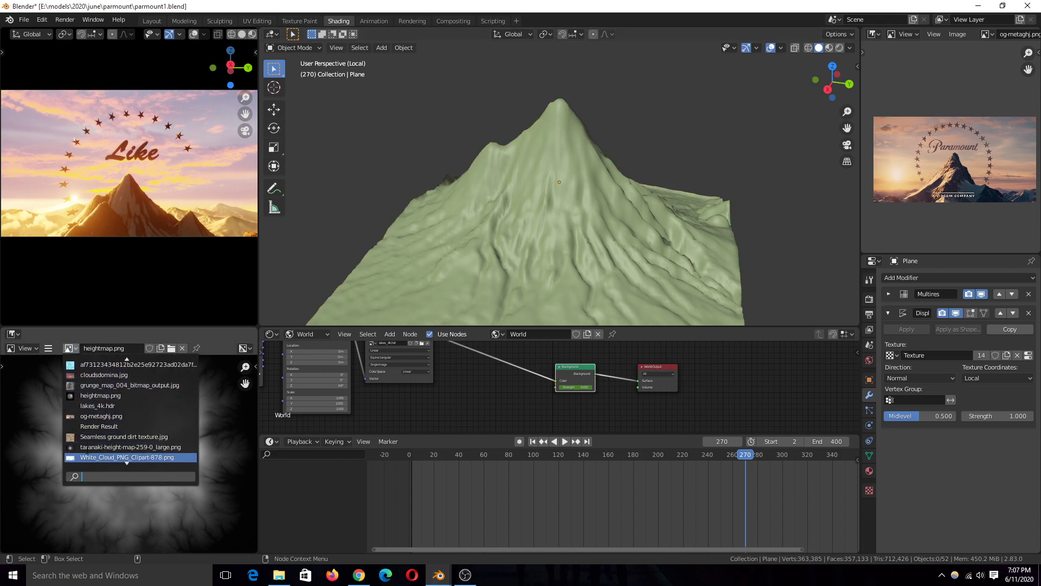
{"action": "left_click", "coordinate": [94, 447]}
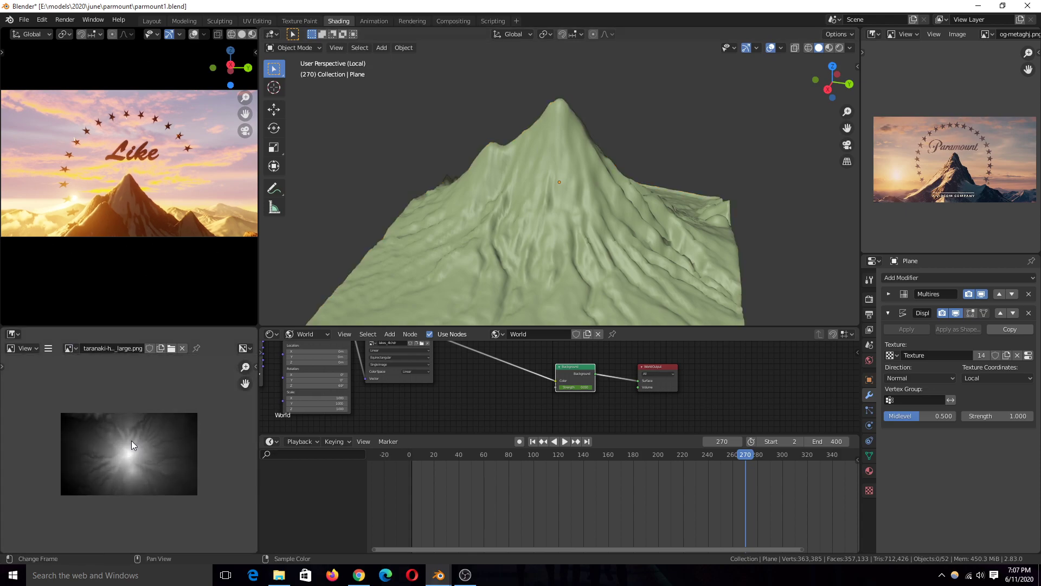
{"action": "scroll", "coordinate": [129, 442], "scroll_direction": "up", "scroll_amount": 3}
{"action": "mouse_move", "coordinate": [576, 109]}
{"action": "middle_mouse_down"}
{"action": "mouse_move", "coordinate": [657, 106]}
{"action": "mouse_move", "coordinate": [573, 98]}
{"action": "middle_mouse_up"}
{"action": "left_click", "coordinate": [563, 98]}
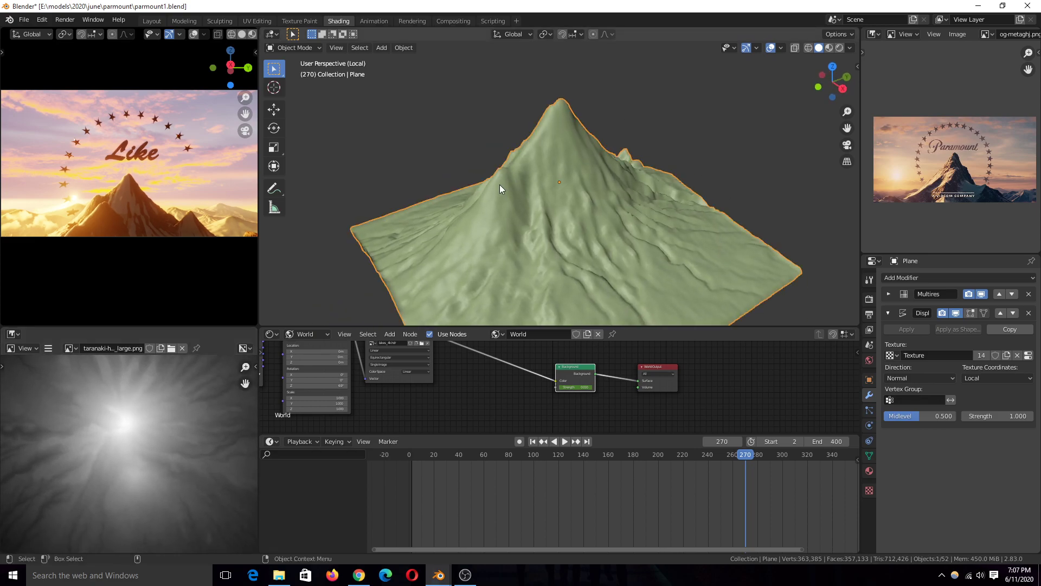
{"action": "scroll", "coordinate": [122, 434], "scroll_direction": "down", "scroll_amount": 2}
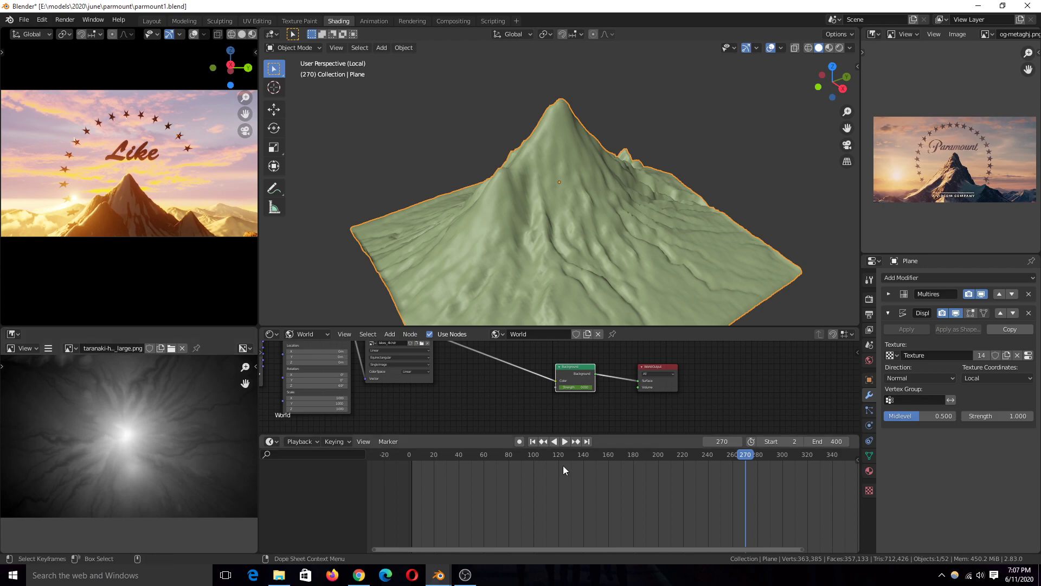
{"action": "middle_click_drag", "start_coordinate": [569, 204], "coordinate": [532, 205]}
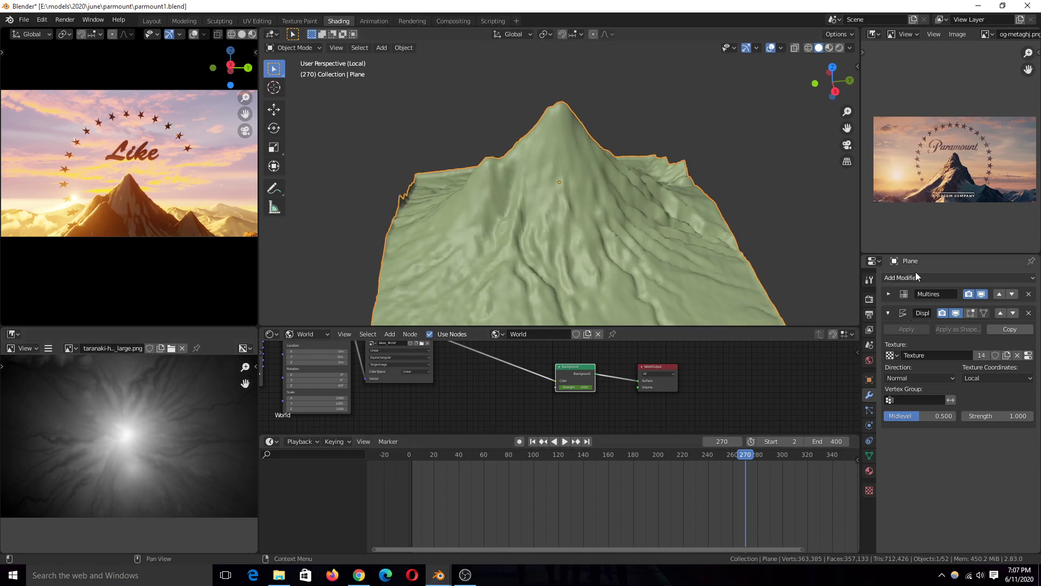
Turn off the Multires modifier's viewport display to inspect the mountain's base shape, and turn it back on.
{"action": "left_click", "coordinate": [982, 294]}
{"action": "left_click", "coordinate": [888, 313]}
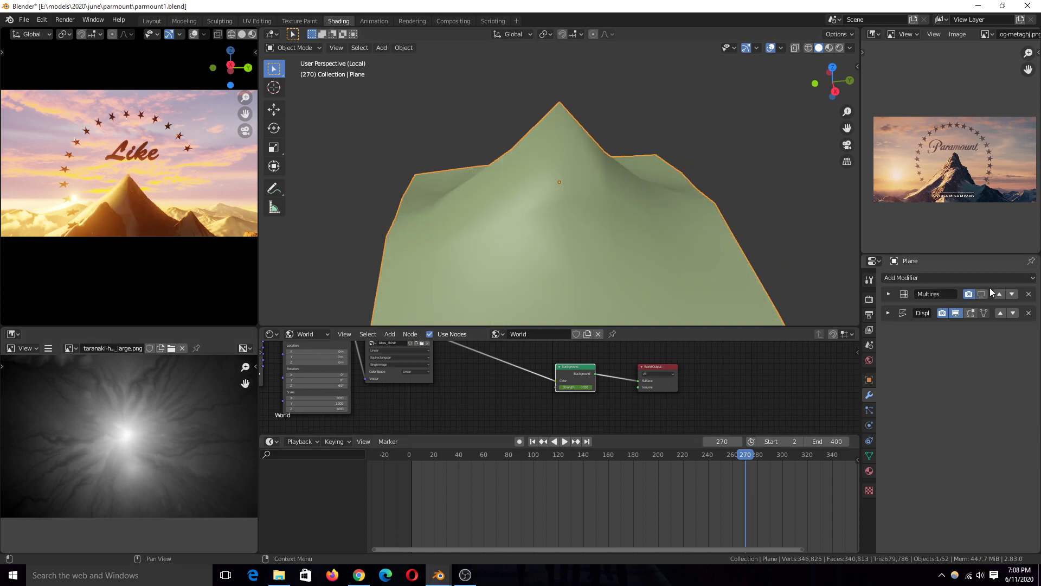
{"action": "middle_click_drag", "start_coordinate": [522, 199], "coordinate": [587, 200]}
{"action": "key", "text": "z"}
{"action": "left_click", "coordinate": [282, 194]}
{"action": "key", "text": "shift+z"}
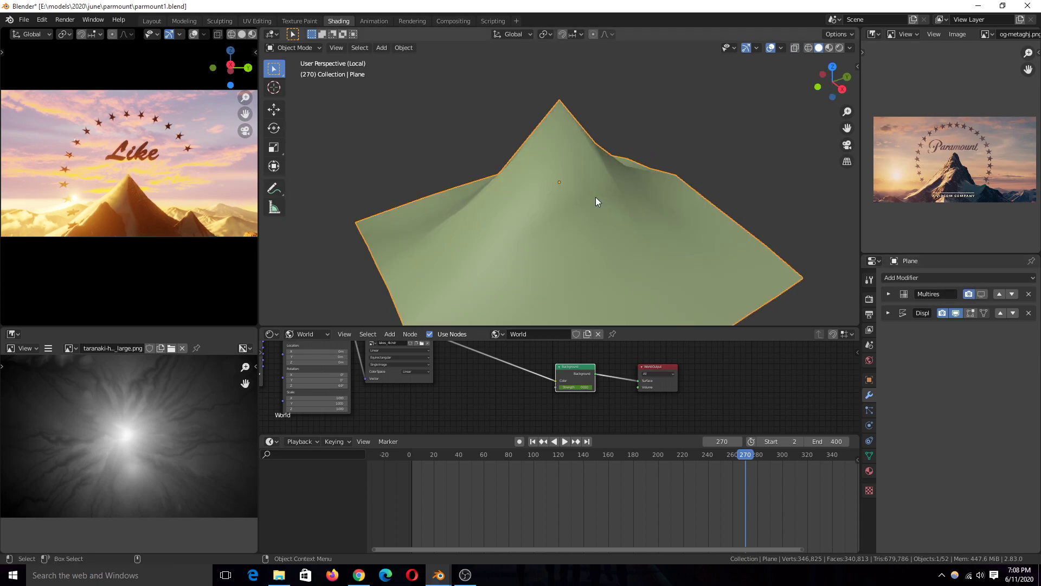
{"action": "left_click", "coordinate": [981, 293]}
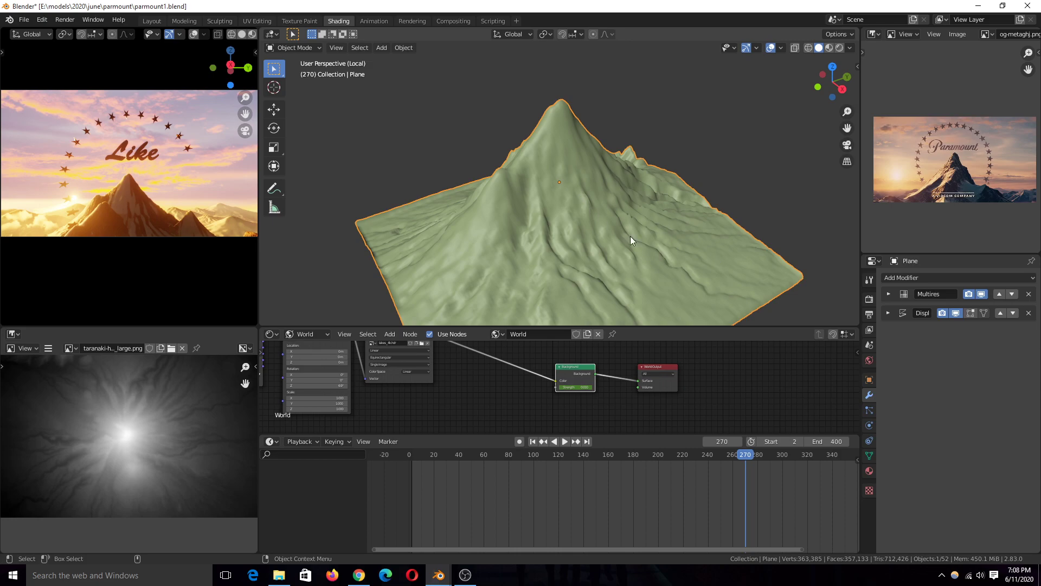
Open the texture settings of the mountain's Displace modifier and compare its height map with the mountain from another side.
{"action": "left_click", "coordinate": [889, 313]}
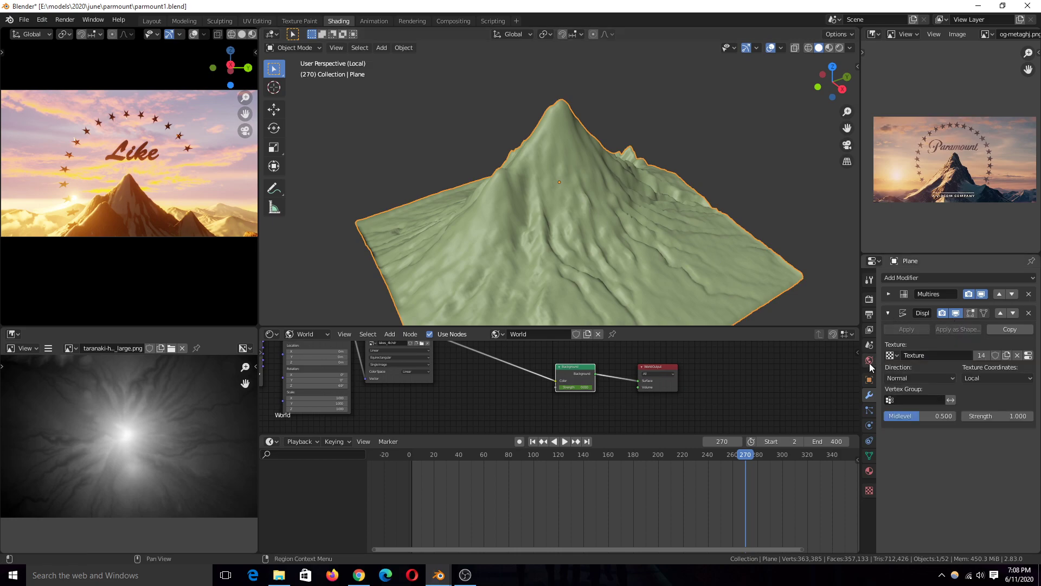
{"action": "left_click", "coordinate": [1027, 355]}
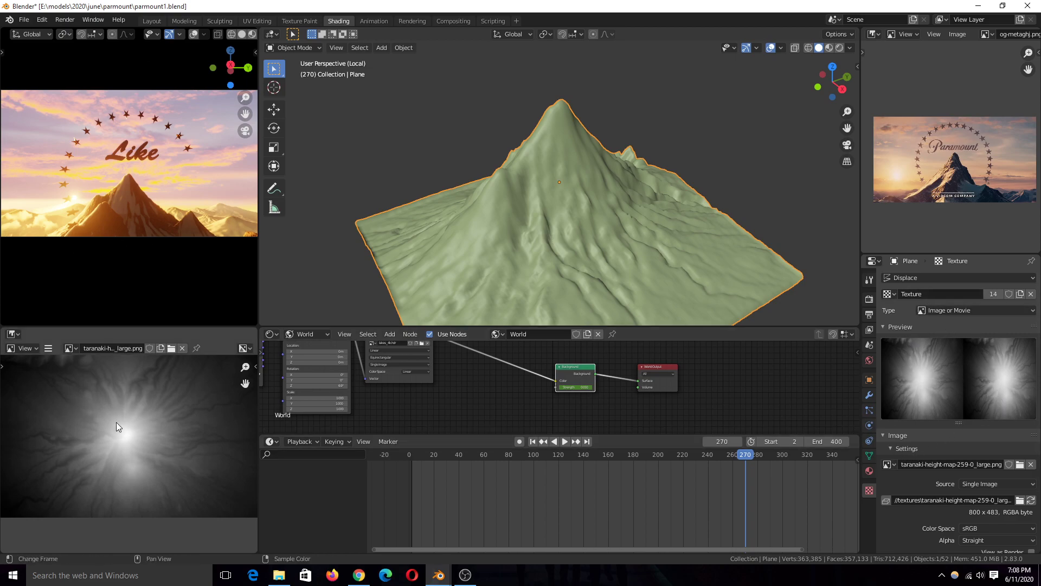
{"action": "middle_click_drag", "start_coordinate": [590, 181], "coordinate": [492, 166]}
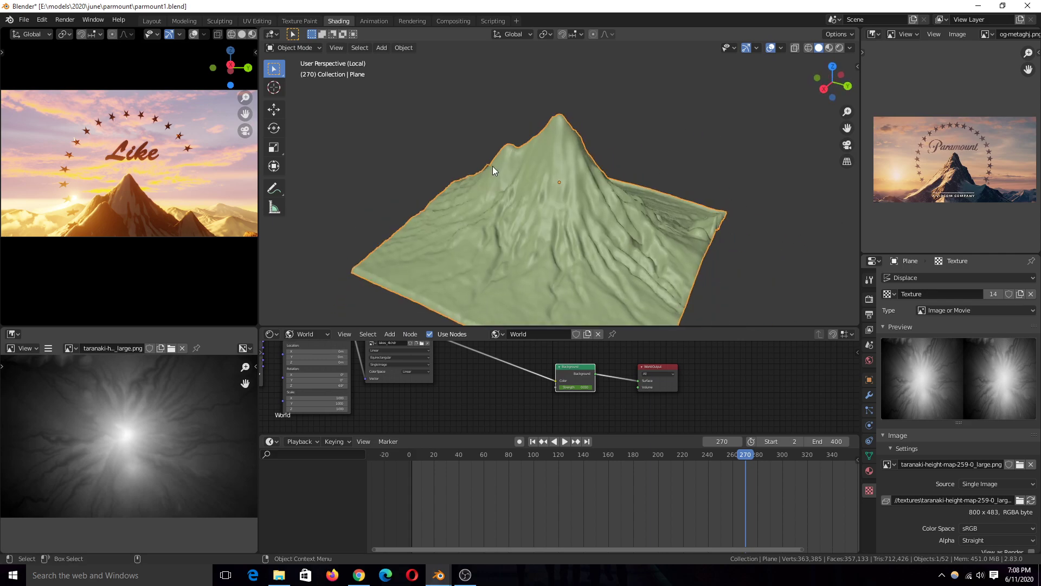
{"action": "scroll", "coordinate": [540, 233], "scroll_direction": "down", "scroll_amount": 3}
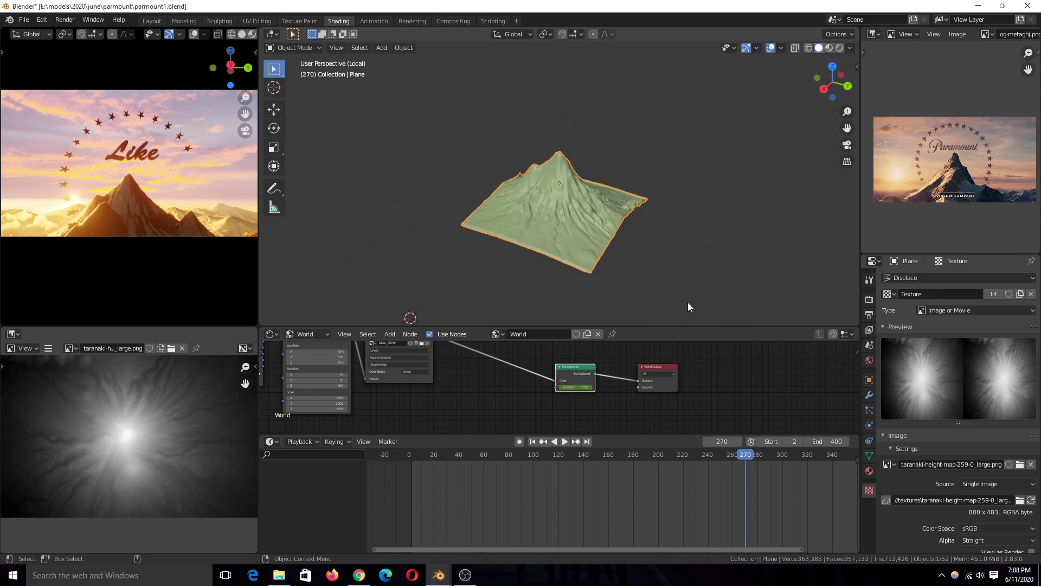
Hide the Multires and Displace modifiers in the viewport to show the flat plane, and re-enable both to compare the displaced mountain.
{"action": "left_click", "coordinate": [869, 395]}
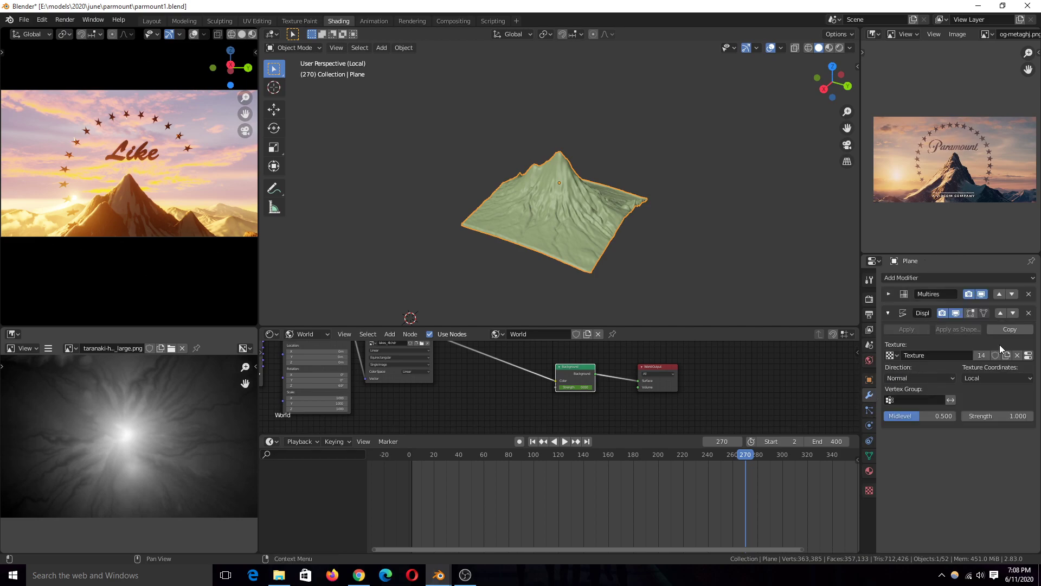
{"action": "left_click", "coordinate": [981, 293]}
{"action": "left_click", "coordinate": [955, 313]}
{"action": "key", "text": "z"}
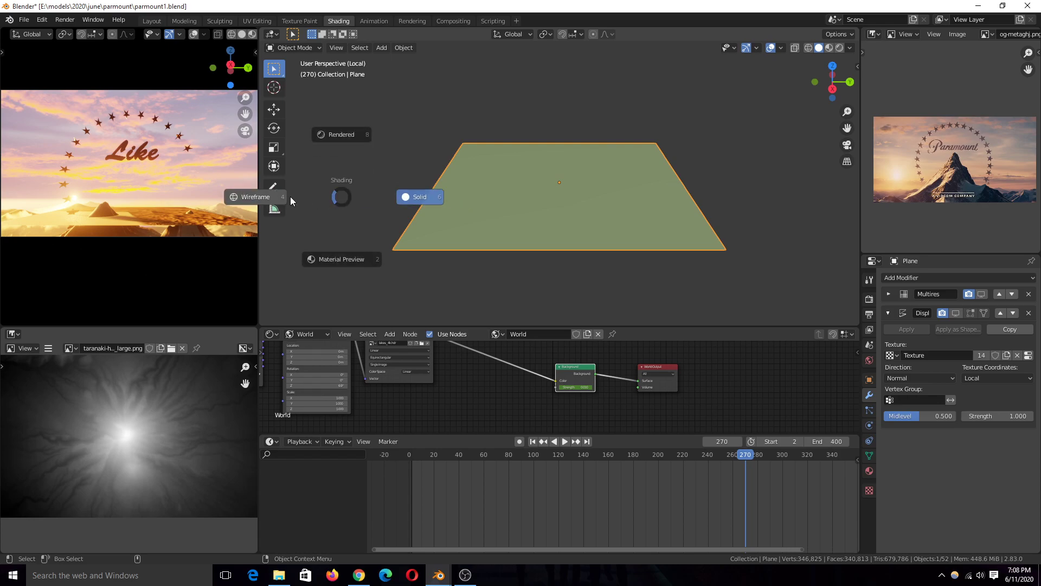
{"action": "left_click", "coordinate": [235, 197]}
{"action": "left_click", "coordinate": [981, 293]}
{"action": "key", "text": "z"}
{"action": "left_click", "coordinate": [717, 200]}
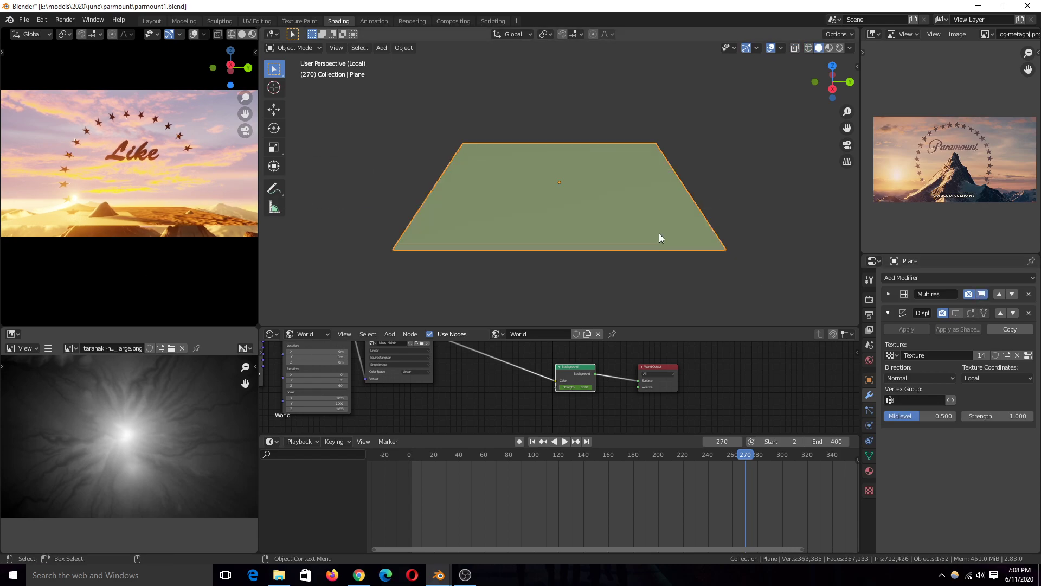
{"action": "left_click", "coordinate": [957, 312]}
{"action": "middle_click_drag", "start_coordinate": [590, 287], "coordinate": [520, 284]}
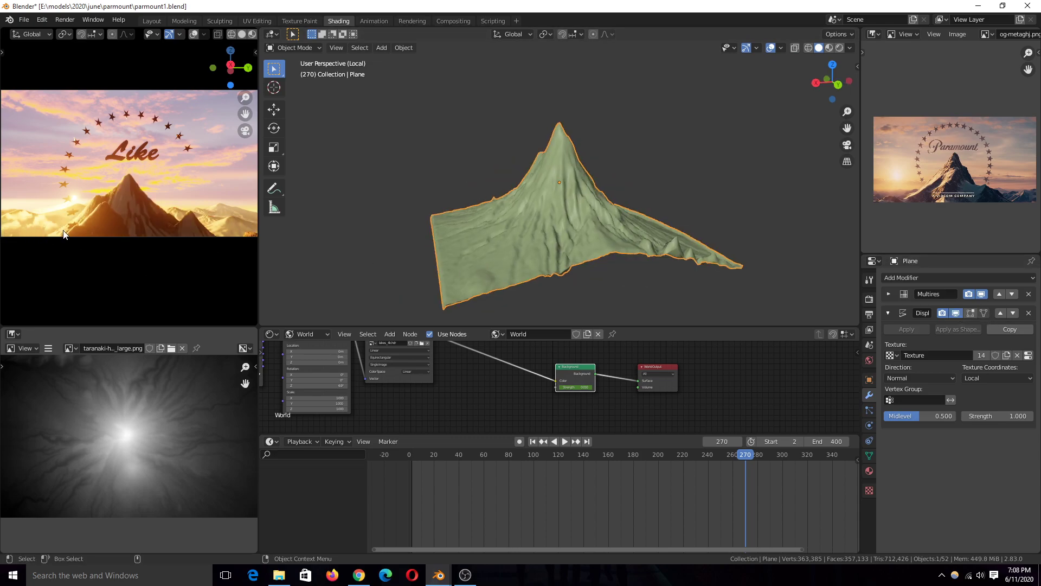
Inspect the mountain from behind the scene in the rendered viewport and return it to the camera view.
{"action": "middle_click_drag", "start_coordinate": [64, 235], "coordinate": [181, 236]}
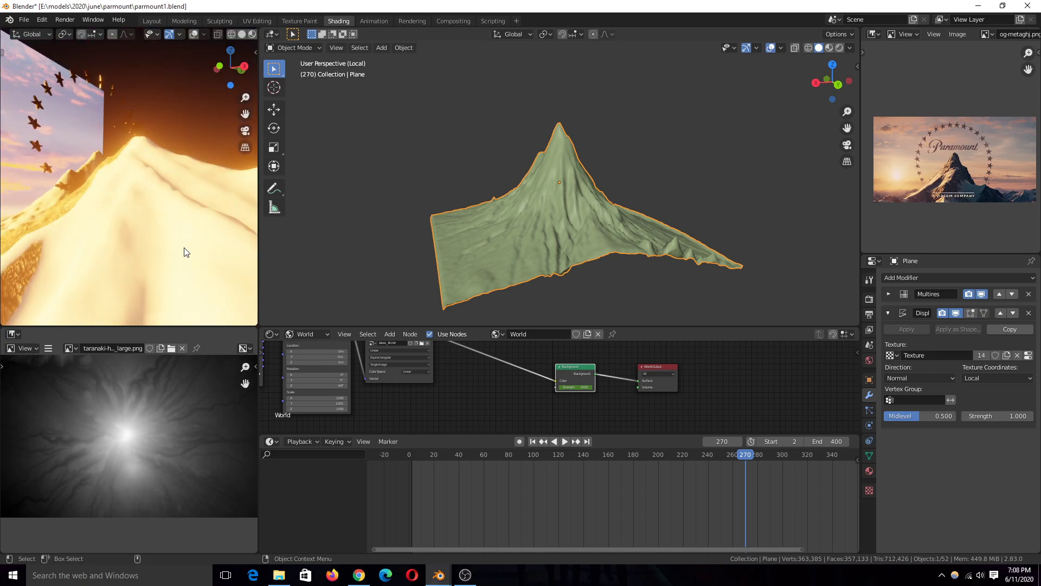
{"action": "scroll", "coordinate": [185, 253], "scroll_direction": "down", "scroll_amount": 3}
{"action": "key", "text": "KP_0"}
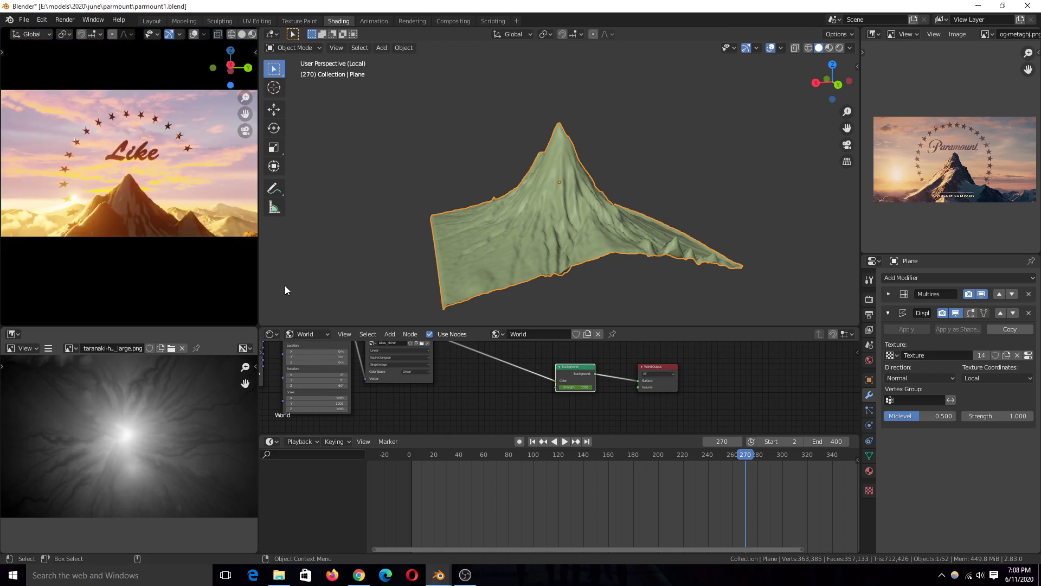
Exit local view to show the whole scene and select the terrain planes Plane.020 and Plane.014 in turn.
{"action": "scroll", "coordinate": [615, 246], "scroll_direction": "down", "scroll_amount": 3}
{"action": "key", "text": "KP_Divide"}
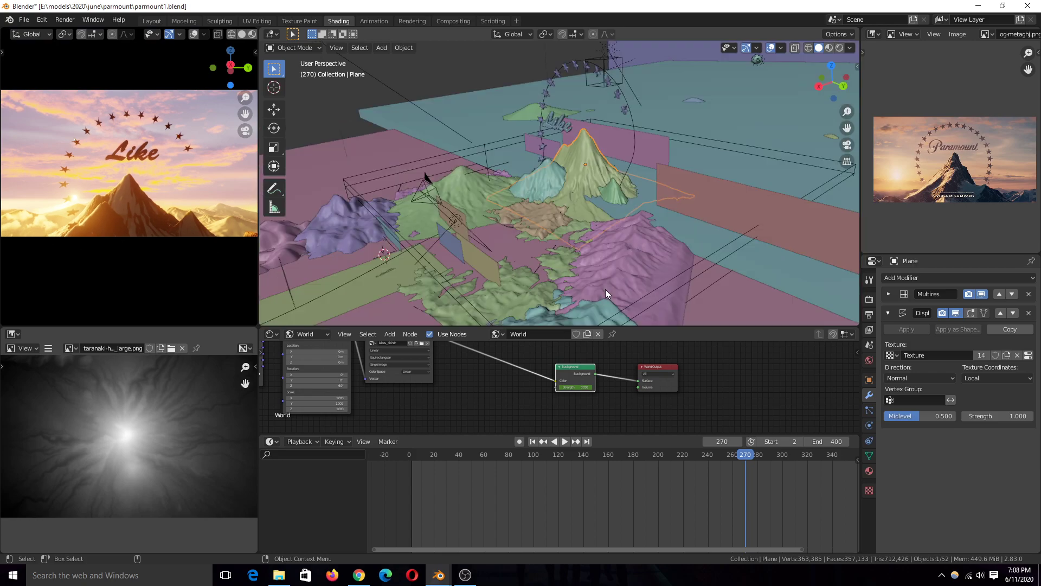
{"action": "left_click", "coordinate": [436, 201]}
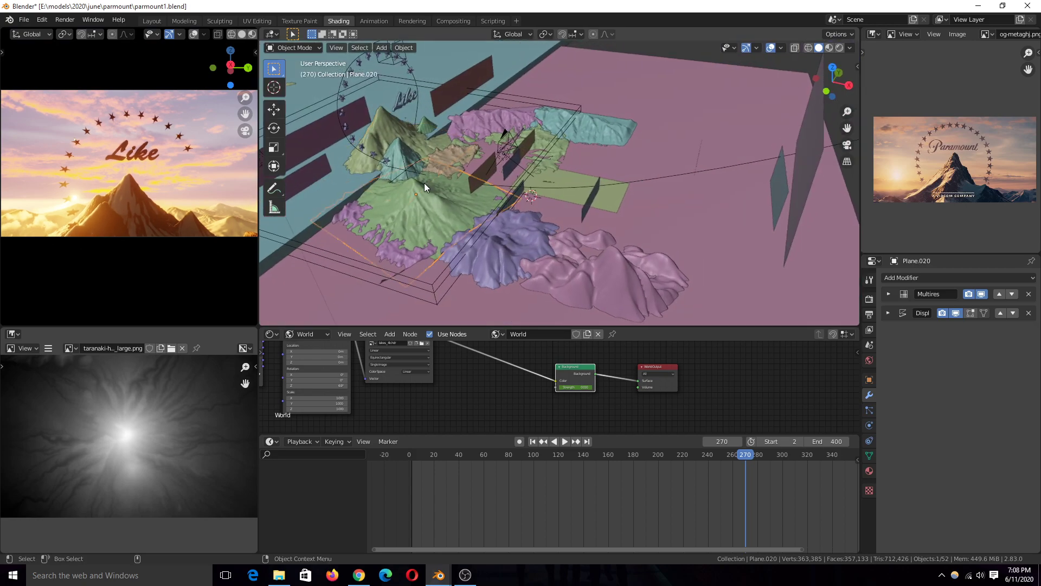
{"action": "left_click", "coordinate": [452, 151]}
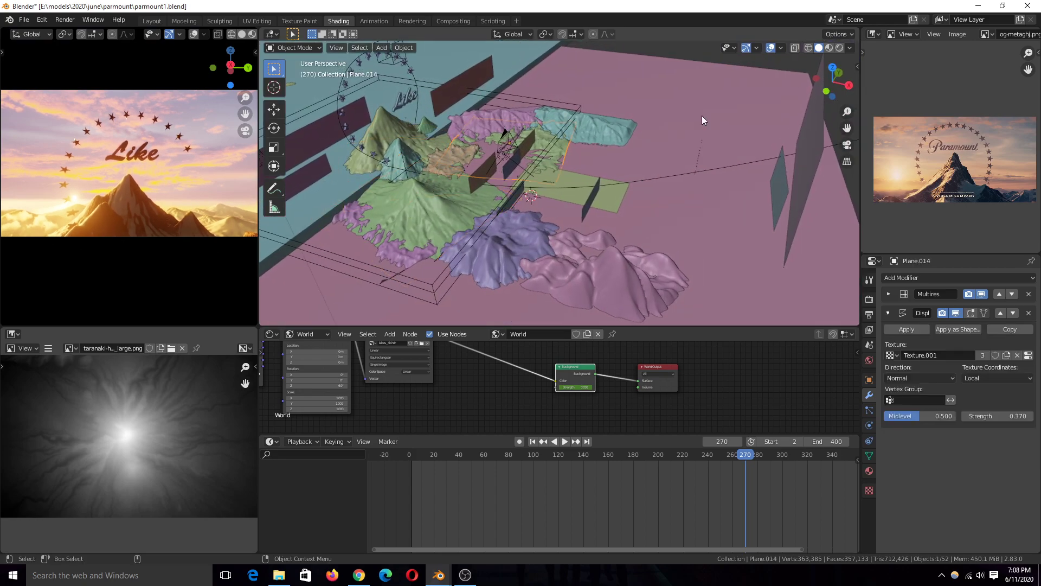
Compare the reference image with the scene and examine the surrounding mountains and the small islands on the water plane.
{"action": "scroll", "coordinate": [977, 177], "scroll_direction": "up", "scroll_amount": 2}
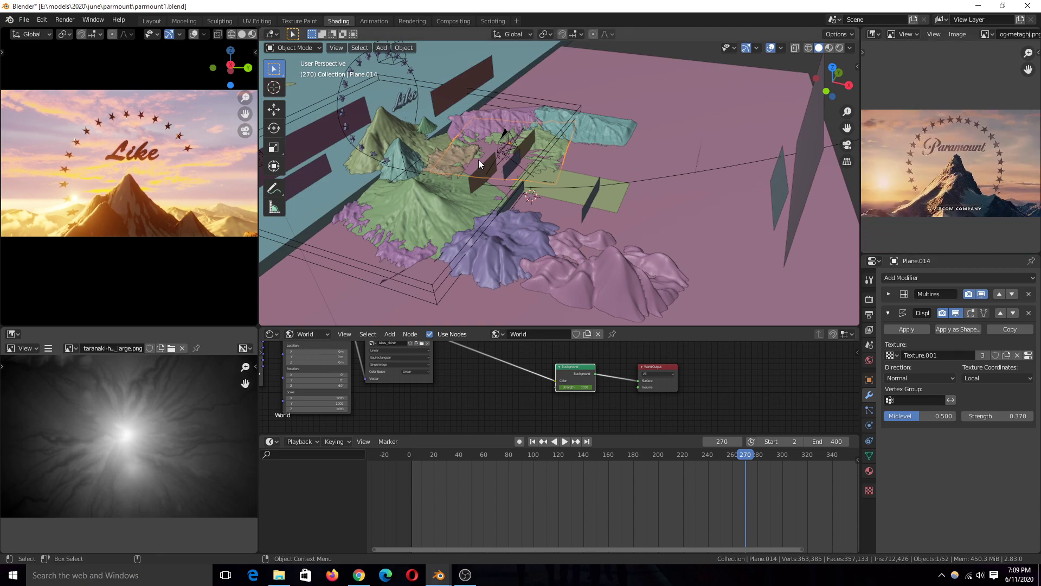
{"action": "middle_click_drag", "start_coordinate": [502, 195], "coordinate": [621, 180]}
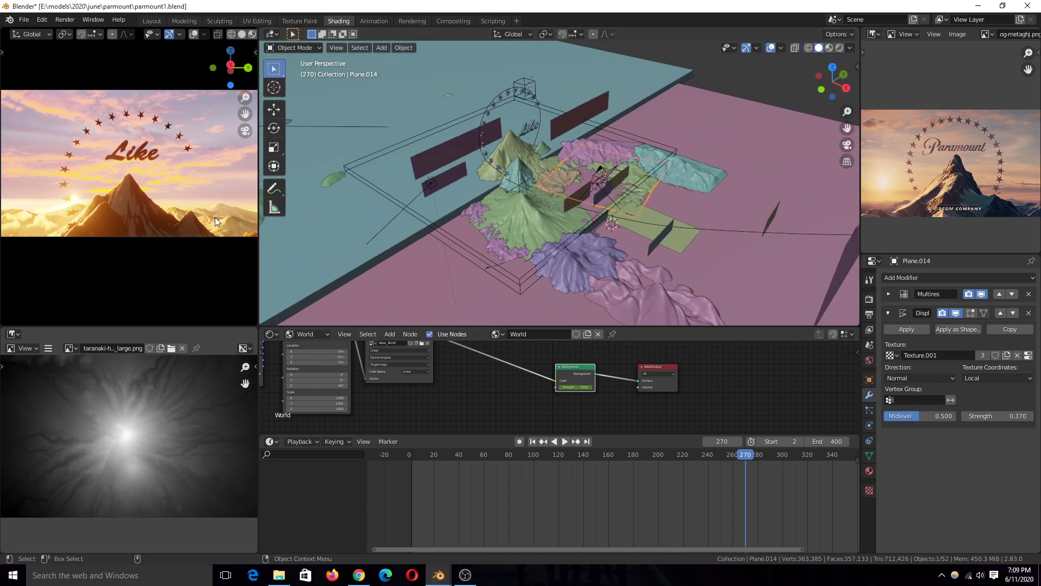
{"action": "middle_click_drag", "start_coordinate": [398, 164], "coordinate": [643, 232], "text": "shift"}
{"action": "scroll", "coordinate": [711, 210], "scroll_direction": "up", "scroll_amount": 2}
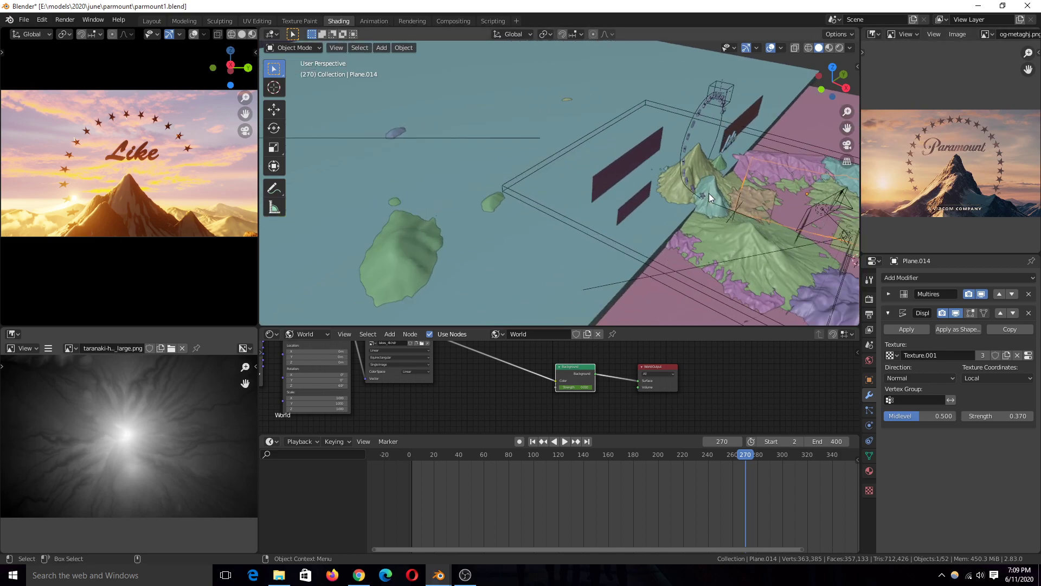
{"action": "middle_click_drag", "start_coordinate": [695, 258], "coordinate": [659, 258], "text": "shift"}
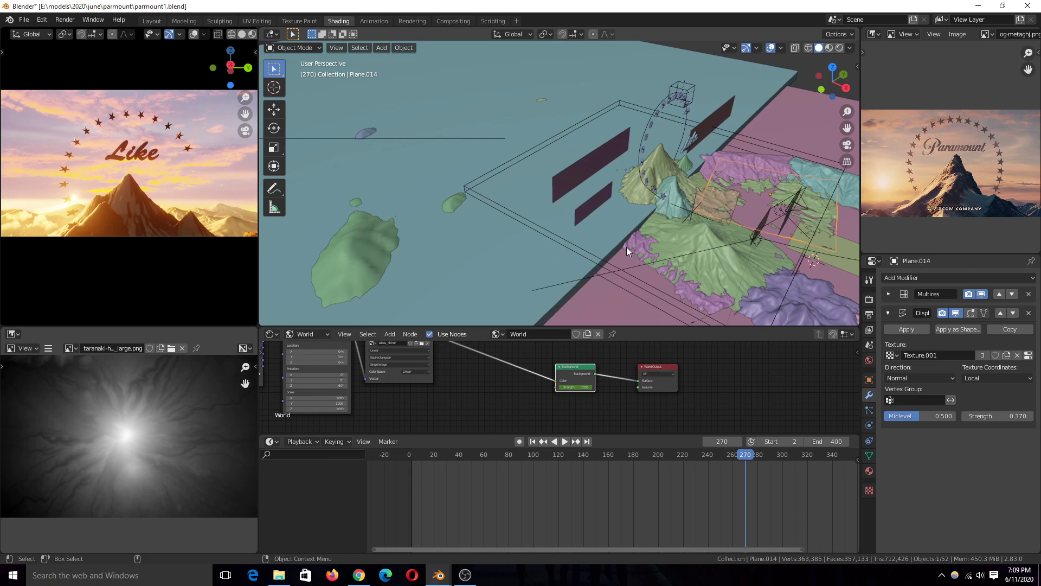
Lower the large Cube slab covering the terrain about 0.16 m along the global Z axis.
{"action": "left_click", "coordinate": [609, 244]}
{"action": "scroll", "coordinate": [610, 244], "scroll_direction": "down", "scroll_amount": 6}
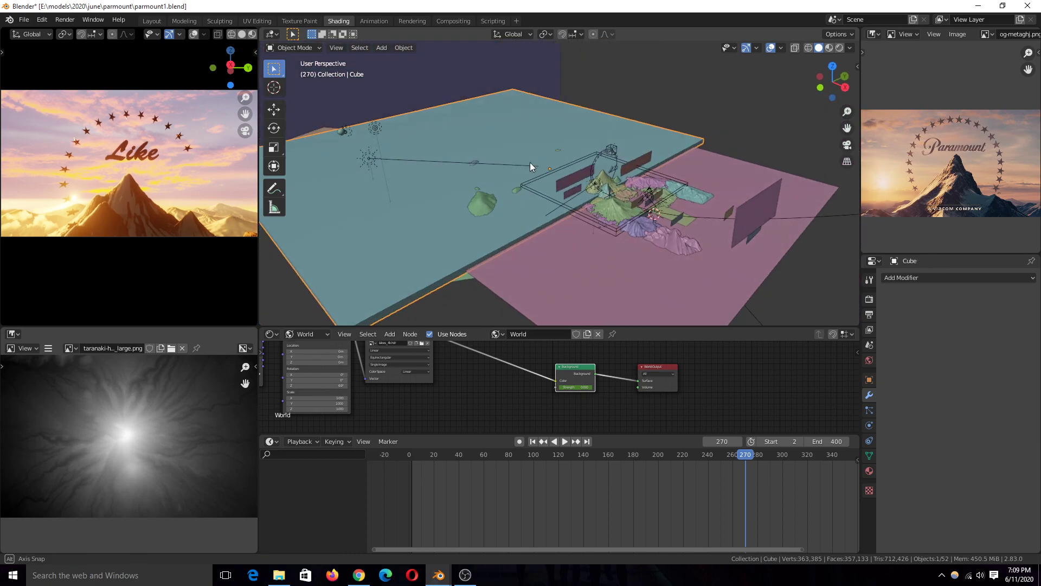
{"action": "key", "text": "g"}
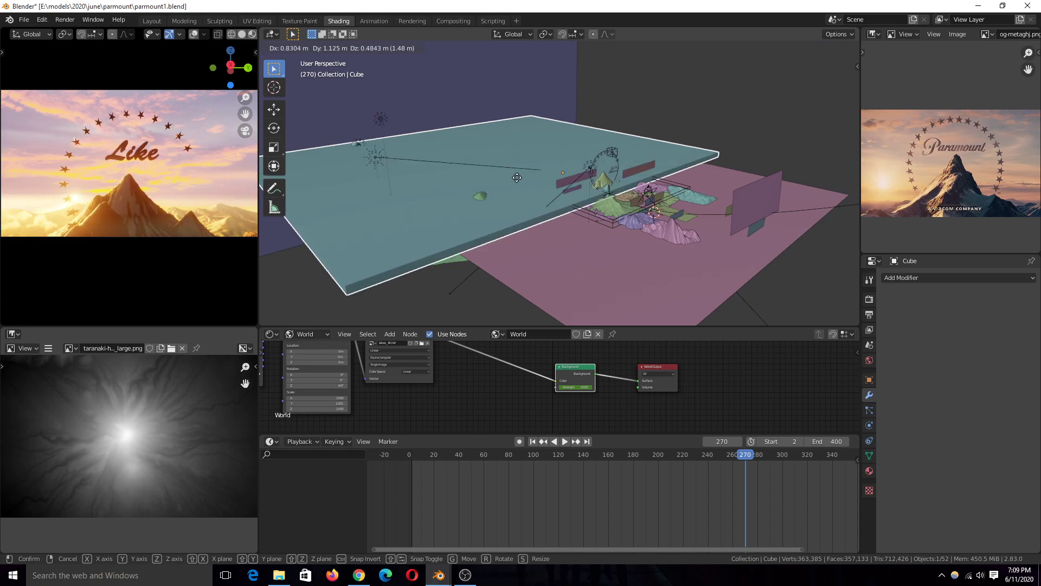
{"action": "right_click", "coordinate": [518, 168]}
{"action": "key", "text": "g"}
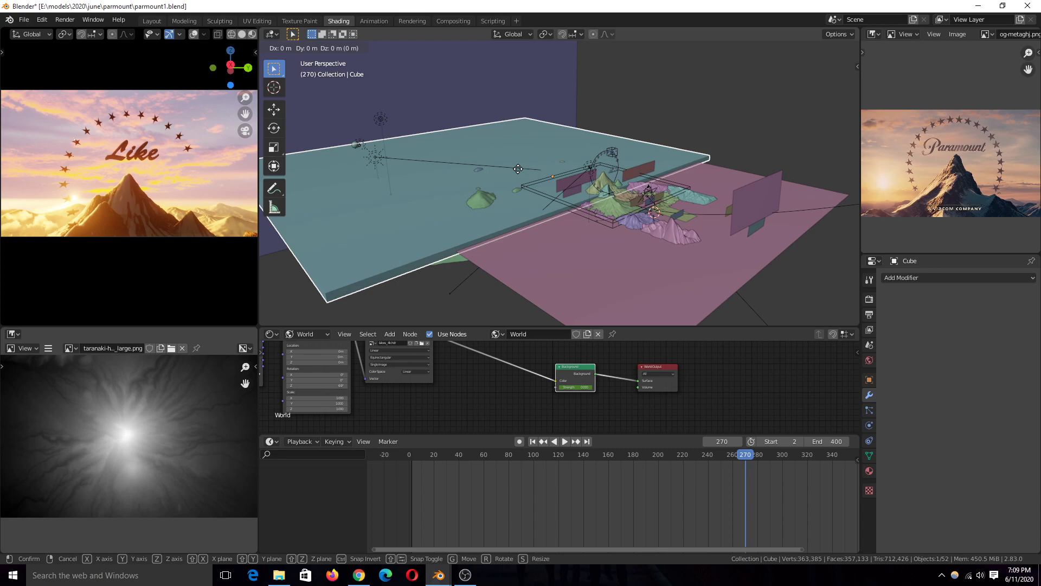
{"action": "key", "text": "z"}
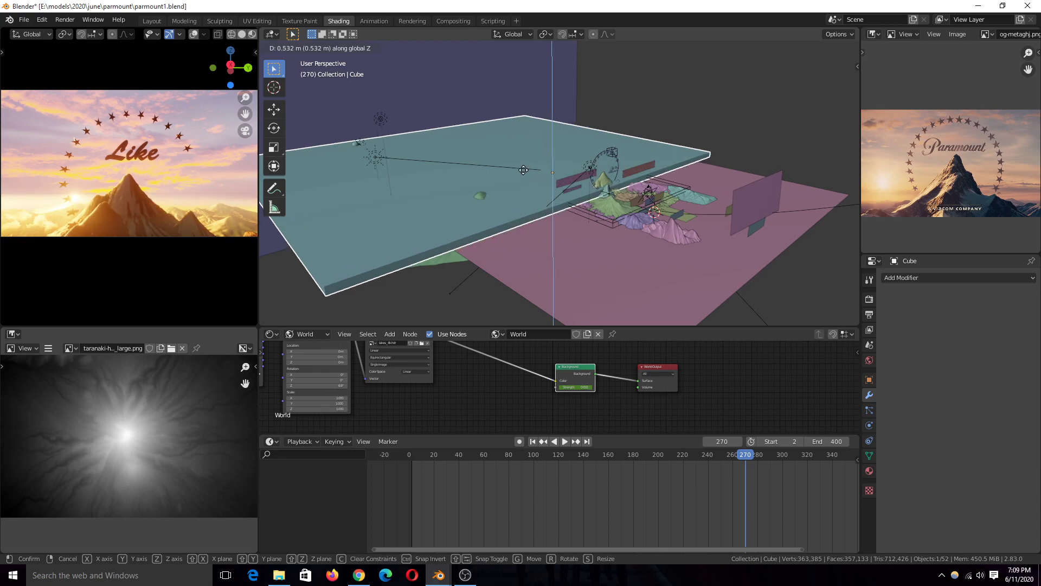
{"action": "left_click", "coordinate": [502, 201]}
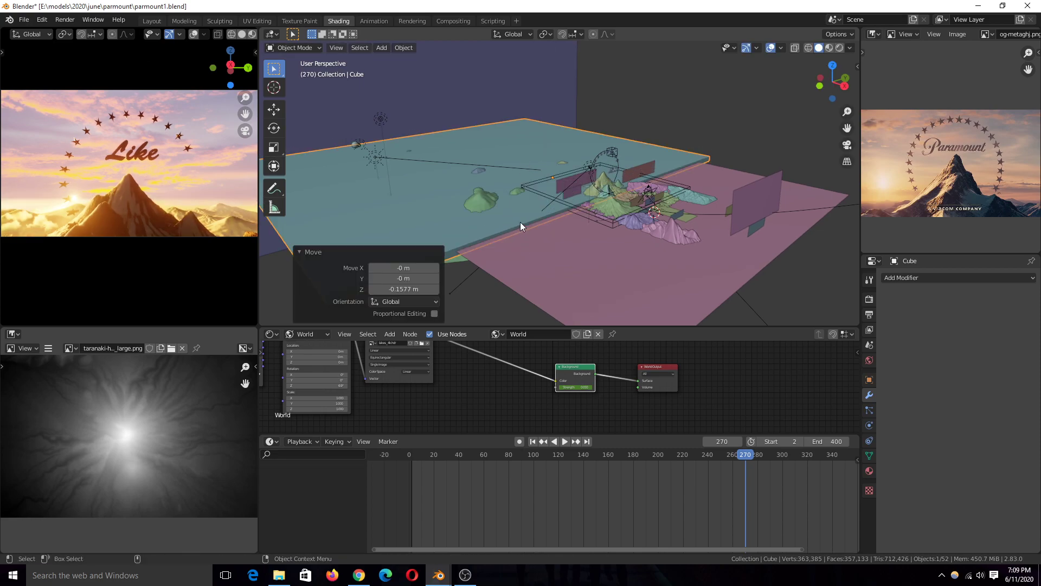
Switch the shader editor from world to object shading to show the Cube's volume material, Material.003.
{"action": "scroll", "coordinate": [542, 367], "scroll_direction": "up", "scroll_amount": 2}
{"action": "left_click", "coordinate": [320, 333]}
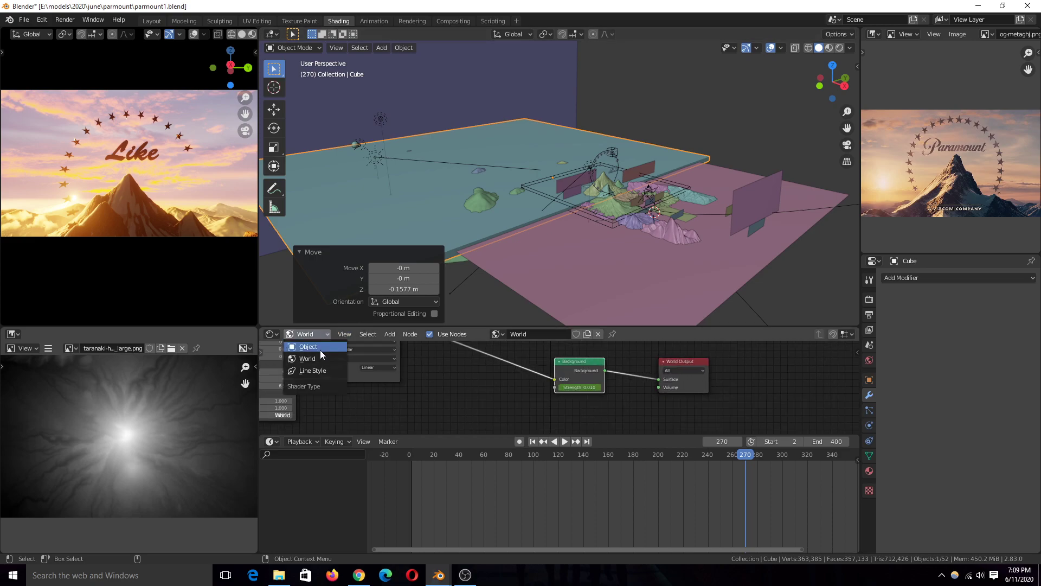
{"action": "left_click", "coordinate": [320, 356]}
{"action": "left_click", "coordinate": [498, 386]}
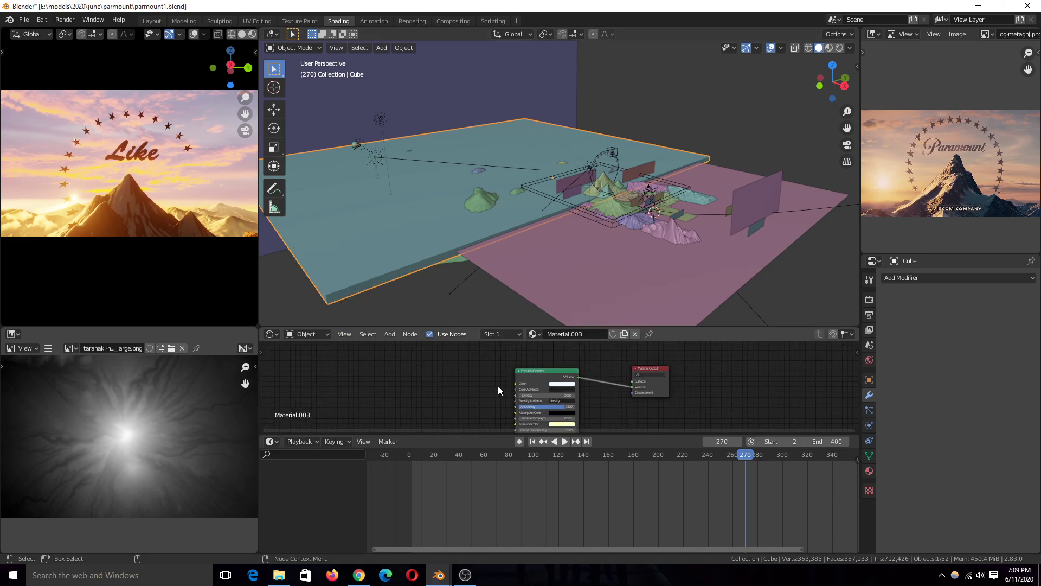
{"action": "middle_click_drag", "start_coordinate": [490, 383], "coordinate": [506, 340]}
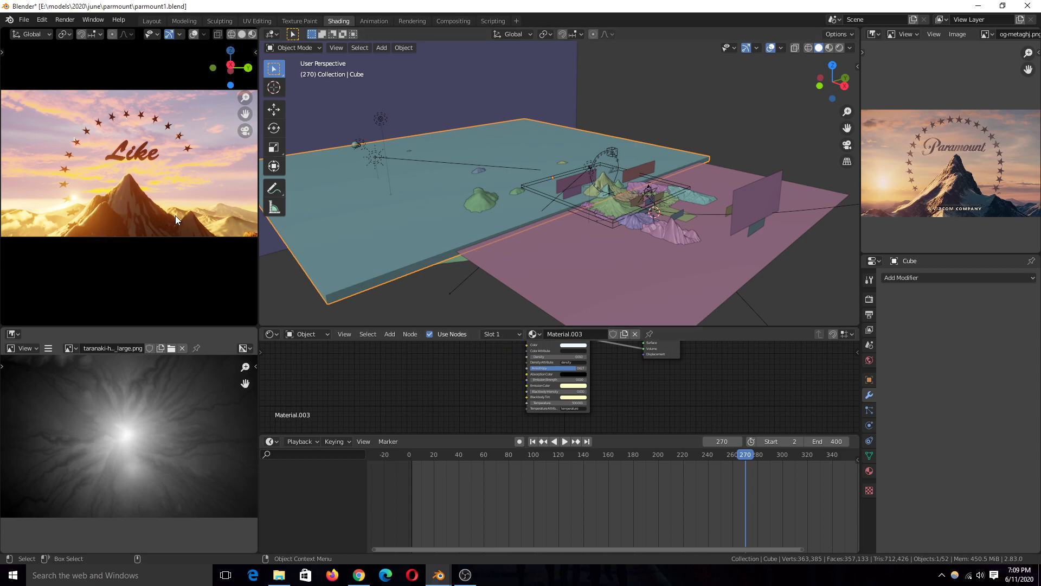
Select the large green foreground mountain, Plane.020, and isolate it in local view.
{"action": "scroll", "coordinate": [649, 189], "scroll_direction": "up", "scroll_amount": 3}
{"action": "middle_click_drag", "start_coordinate": [648, 191], "coordinate": [568, 150]}
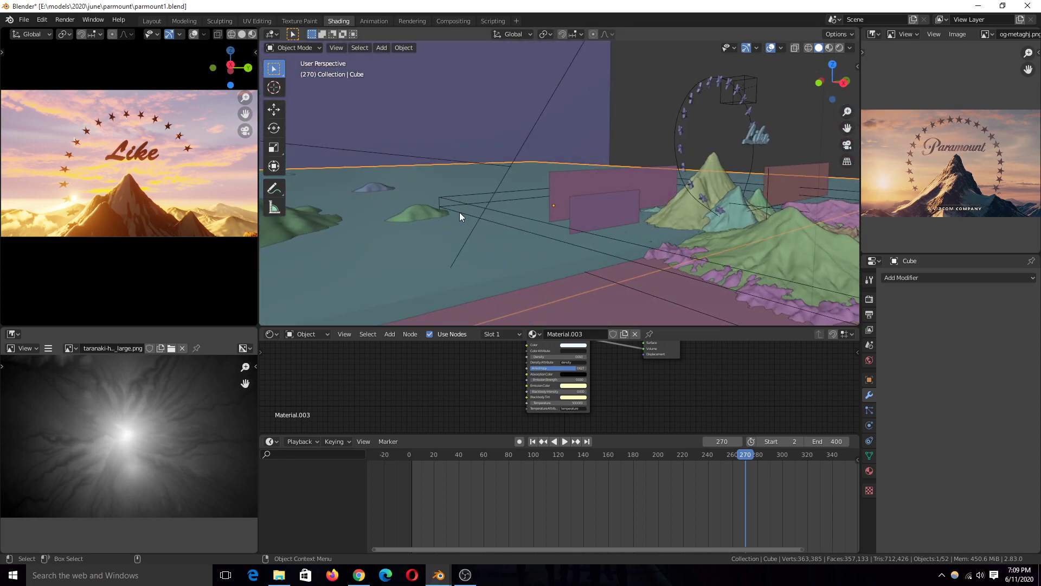
{"action": "middle_click_drag", "start_coordinate": [492, 244], "coordinate": [539, 259], "text": "shift"}
{"action": "scroll", "coordinate": [539, 259], "scroll_direction": "up", "scroll_amount": 3}
{"action": "middle_click_drag", "start_coordinate": [714, 290], "coordinate": [538, 169], "text": "shift"}
{"action": "scroll", "coordinate": [570, 255], "scroll_direction": "up", "scroll_amount": 2}
{"action": "middle_click_drag", "start_coordinate": [582, 308], "coordinate": [557, 261], "text": "shift"}
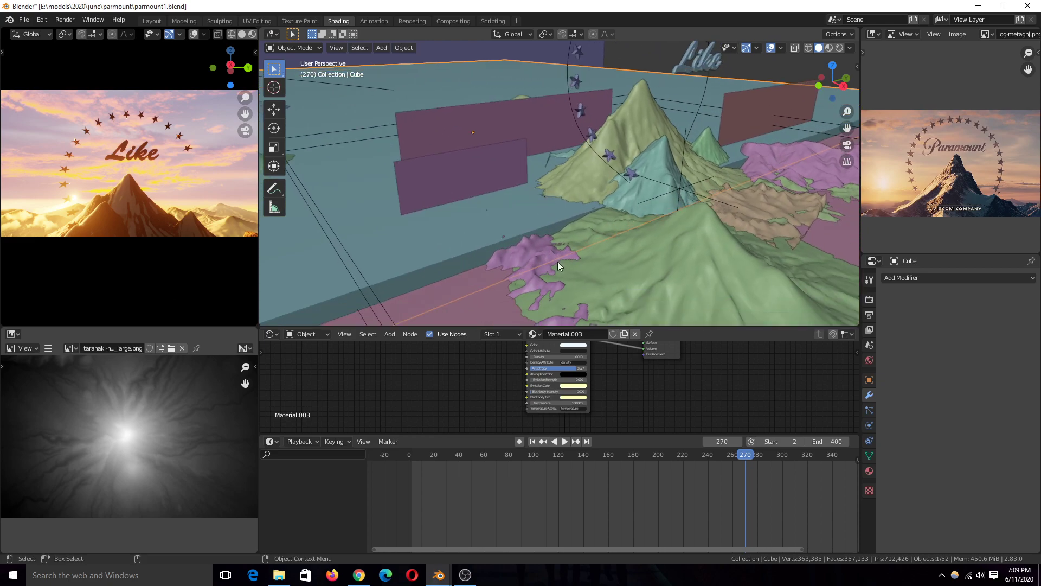
{"action": "left_click", "coordinate": [626, 271]}
{"action": "key", "text": "KP_Divide"}
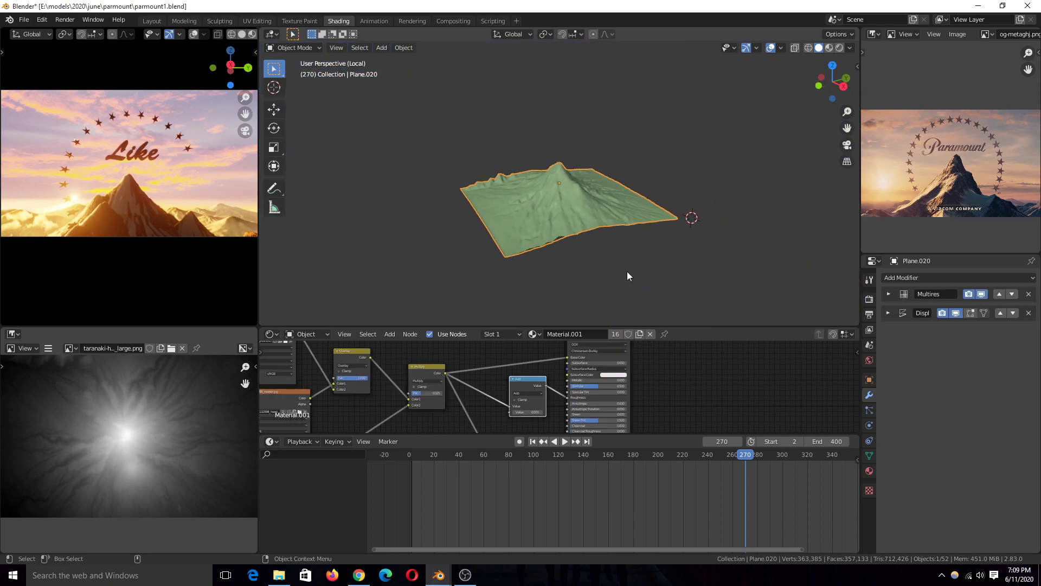
{"action": "scroll", "coordinate": [627, 272], "scroll_direction": "up", "scroll_amount": 4}
Save the file and display the isolated mountain in Material Preview shading.
{"action": "key", "text": "ctrl+s"}
{"action": "left_click", "coordinate": [829, 48]}
{"action": "mouse_move", "coordinate": [718, 233]}
{"action": "middle_mouse_down"}
{"action": "mouse_move", "coordinate": [562, 264]}
{"action": "mouse_move", "coordinate": [639, 240]}
{"action": "mouse_move", "coordinate": [699, 238]}
{"action": "middle_mouse_up"}
{"action": "scroll", "coordinate": [699, 239], "scroll_direction": "up", "scroll_amount": 2}
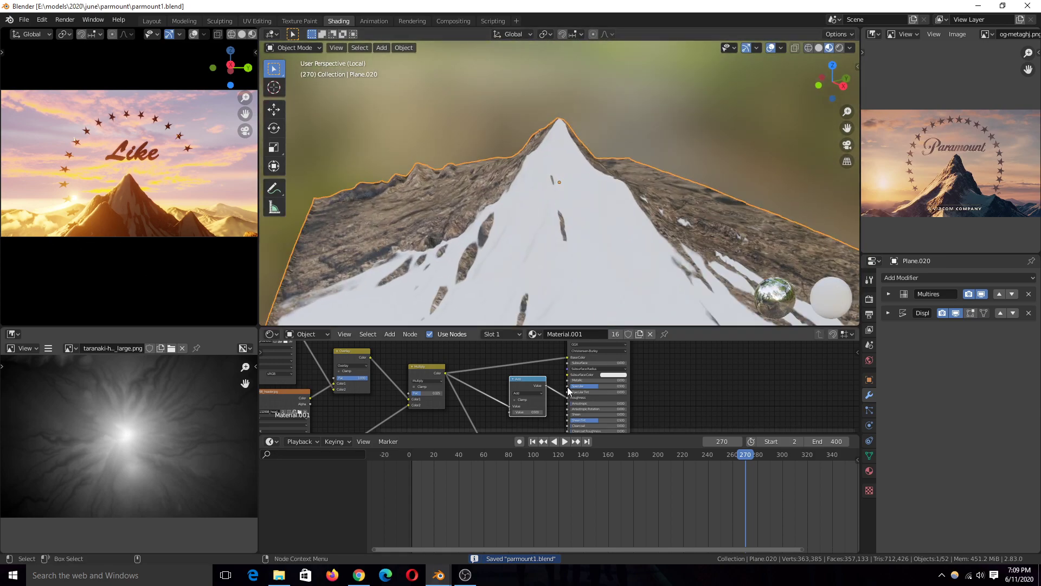
Preview the seamless ground dirt image texture node on its own on the mountain.
{"action": "middle_click_drag", "start_coordinate": [480, 379], "coordinate": [567, 397]}
{"action": "middle_click_drag", "start_coordinate": [567, 273], "coordinate": [591, 220]}
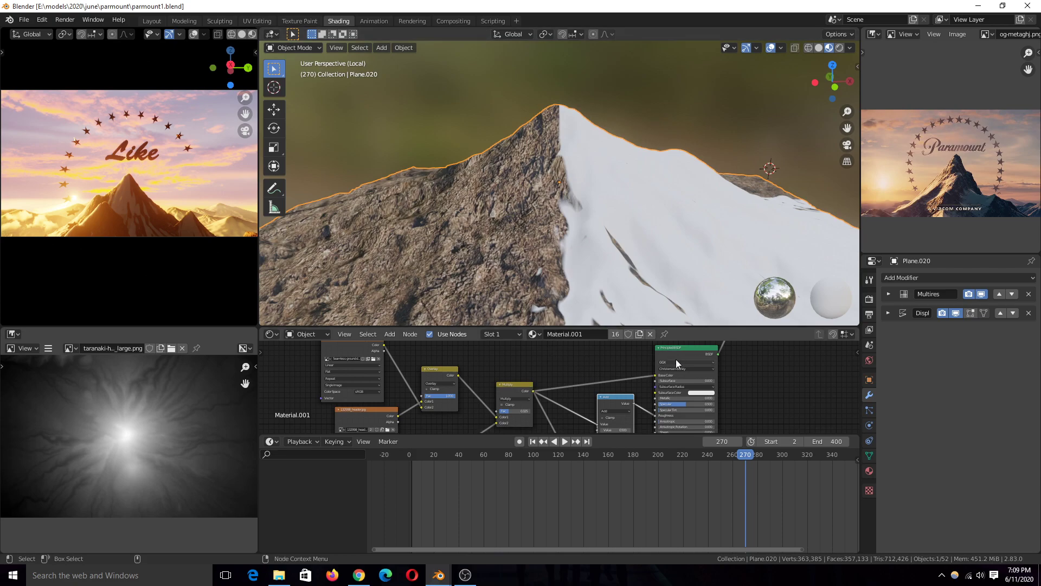
{"action": "middle_click_drag", "start_coordinate": [642, 374], "coordinate": [741, 368]}
{"action": "scroll", "coordinate": [656, 343], "scroll_direction": "down", "scroll_amount": 2}
{"action": "middle_click_drag", "start_coordinate": [671, 343], "coordinate": [704, 343]}
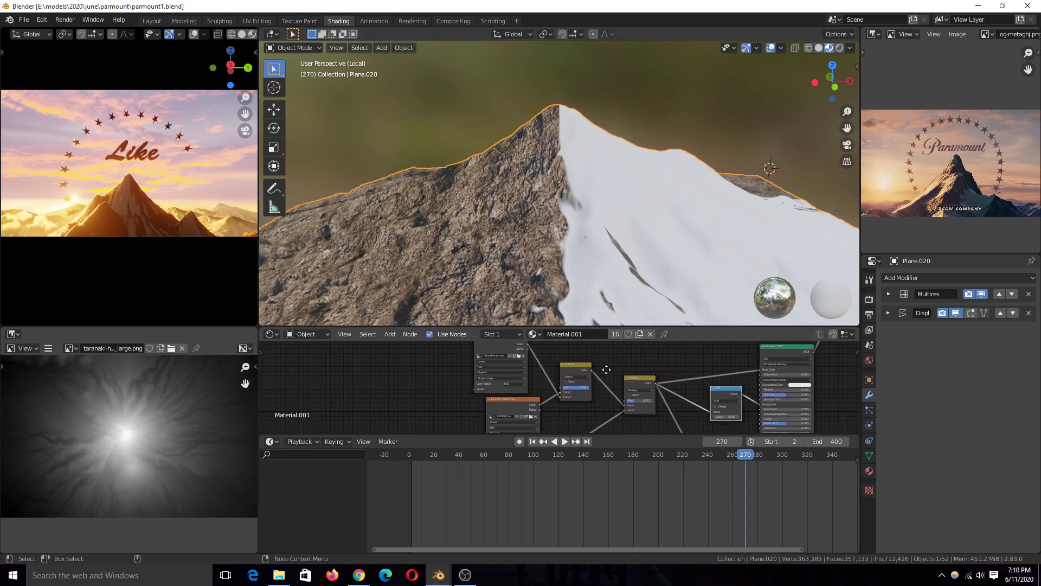
{"action": "scroll", "coordinate": [618, 388], "scroll_direction": "up", "scroll_amount": 3}
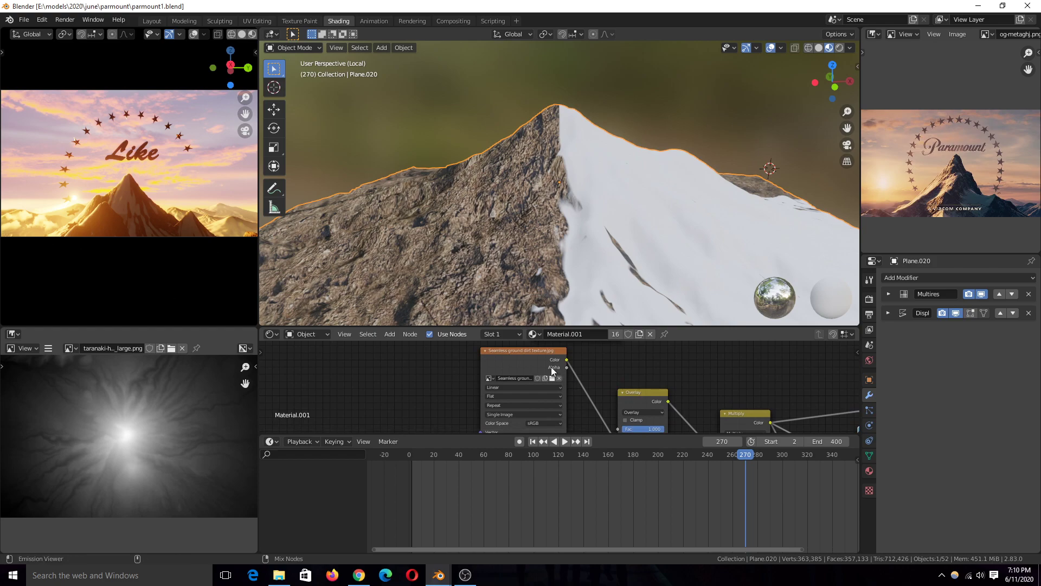
{"action": "left_click", "coordinate": [543, 360], "text": "ctrl+shift"}
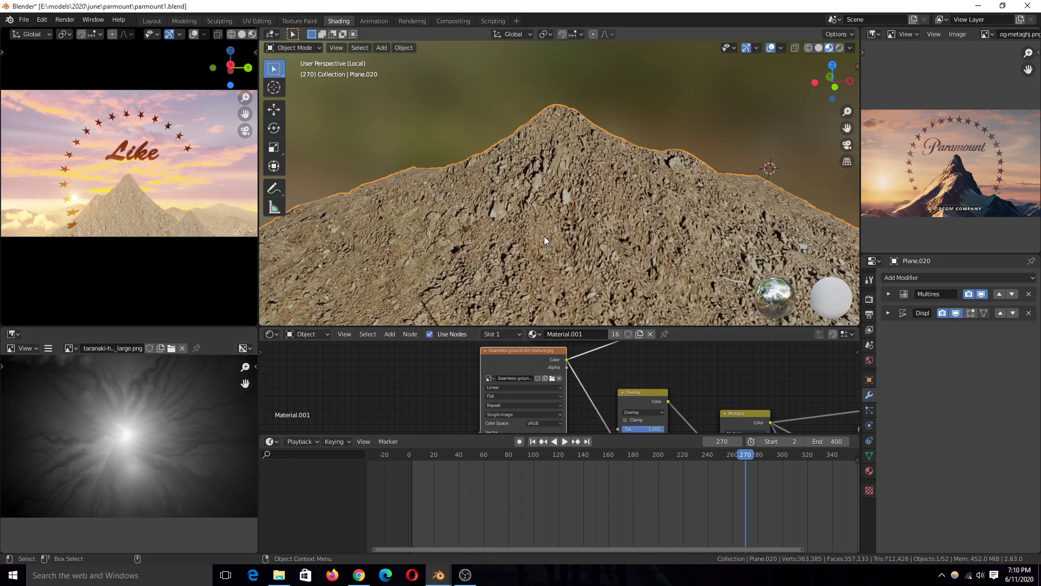
Preview the second image texture, the grey rock, on the mountain and move its node farther from the Overlay node.
{"action": "scroll", "coordinate": [662, 379], "scroll_direction": "down", "scroll_amount": 4}
{"action": "scroll", "coordinate": [660, 385], "scroll_direction": "up", "scroll_amount": 3}
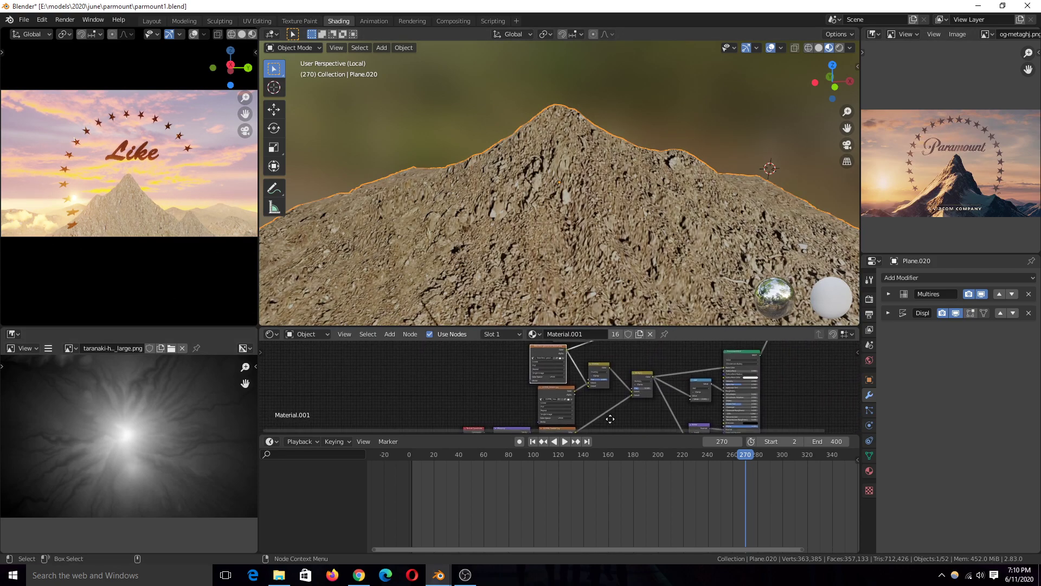
{"action": "left_click", "coordinate": [556, 398], "text": "ctrl+shift"}
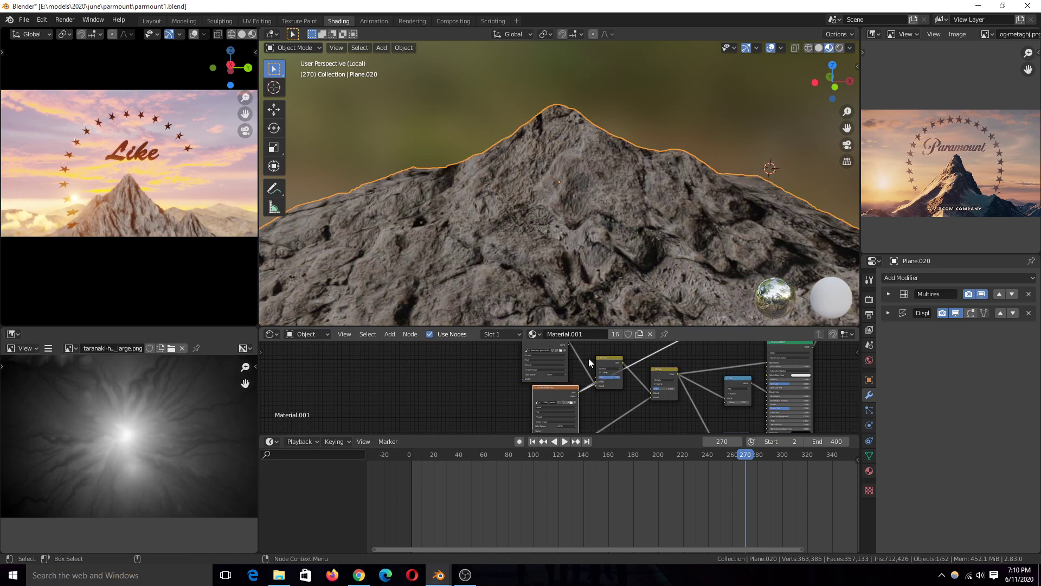
{"action": "scroll", "coordinate": [588, 360], "scroll_direction": "up", "scroll_amount": 4}
{"action": "middle_click_drag", "start_coordinate": [587, 373], "coordinate": [519, 389]}
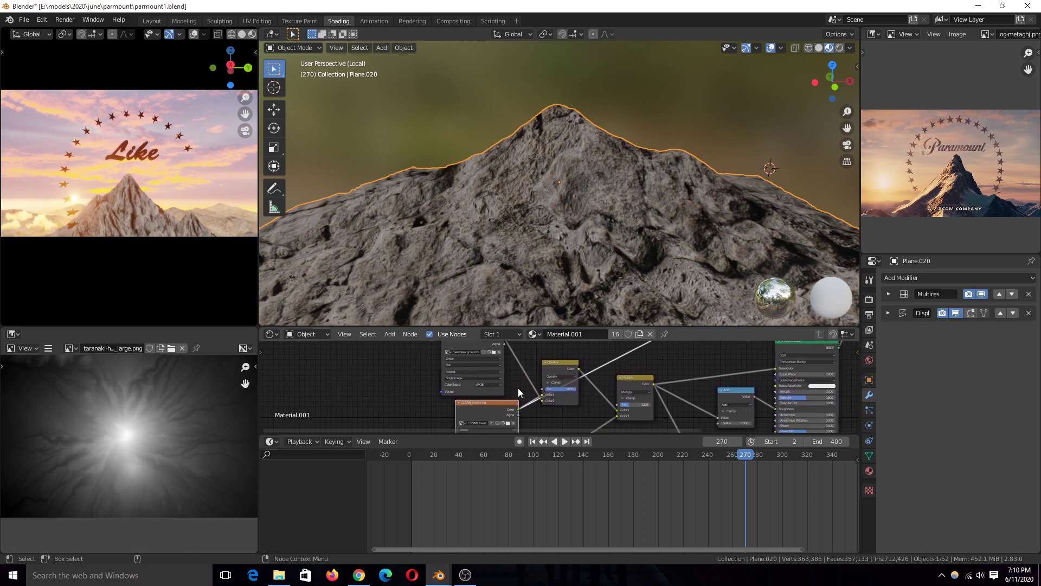
{"action": "left_click_drag", "start_coordinate": [507, 402], "coordinate": [478, 402]}
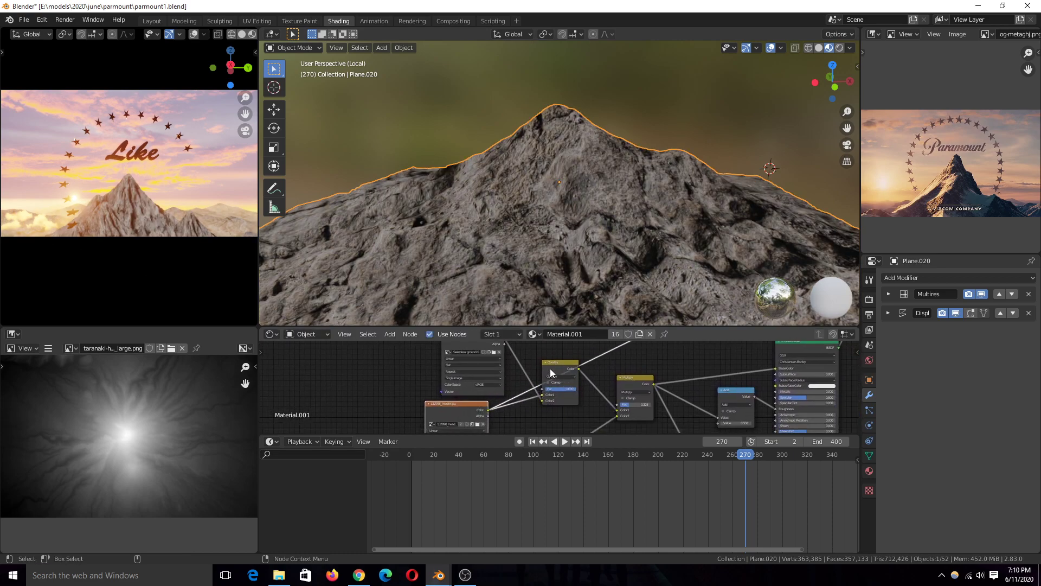
Preview the Overlay mix node and the image texture that feeds the Multiply node on the mountain.
{"action": "left_click", "coordinate": [567, 366], "text": "ctrl+shift"}
{"action": "scroll", "coordinate": [596, 375], "scroll_direction": "down", "scroll_amount": 1}
{"action": "middle_click_drag", "start_coordinate": [595, 376], "coordinate": [598, 431]}
{"action": "left_click", "coordinate": [554, 391], "text": "ctrl+shift"}
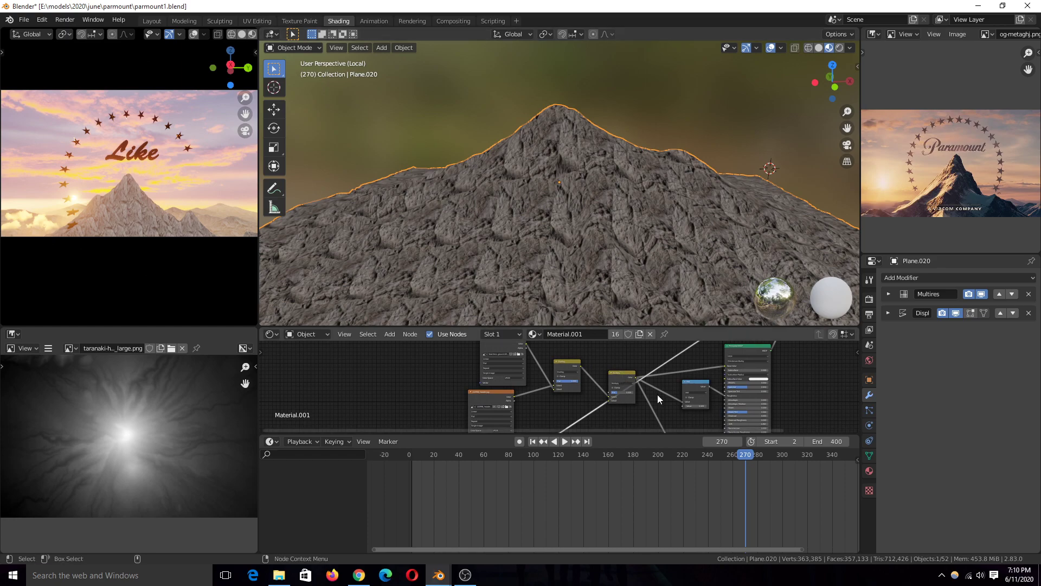
Preview the Multiply node's combined rock colour on the mountain.
{"action": "scroll", "coordinate": [657, 395], "scroll_direction": "up", "scroll_amount": 2}
{"action": "left_click", "coordinate": [648, 377], "text": "ctrl+shift"}
{"action": "middle_click_drag", "start_coordinate": [647, 380], "coordinate": [551, 371]}
{"action": "scroll", "coordinate": [549, 372], "scroll_direction": "down", "scroll_amount": 3}
{"action": "middle_click_drag", "start_coordinate": [617, 348], "coordinate": [554, 325]}
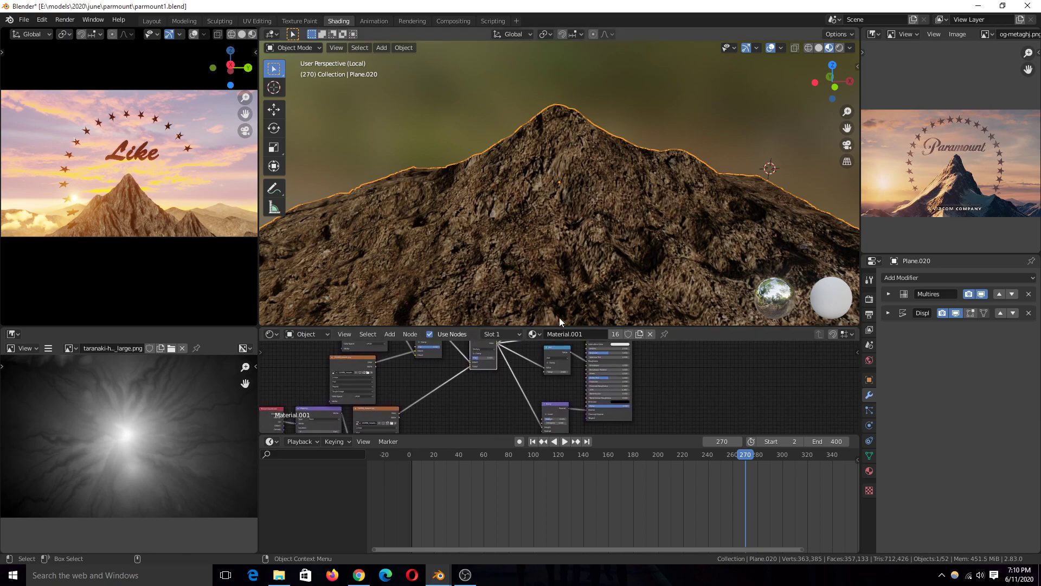
Examine the material's snow shader and mask nodes and compare them with the mountain in the reference image.
{"action": "middle_click_drag", "start_coordinate": [573, 380], "coordinate": [599, 431]}
{"action": "middle_click_drag", "start_coordinate": [623, 363], "coordinate": [670, 416]}
{"action": "scroll", "coordinate": [934, 223], "scroll_direction": "up", "scroll_amount": 2}
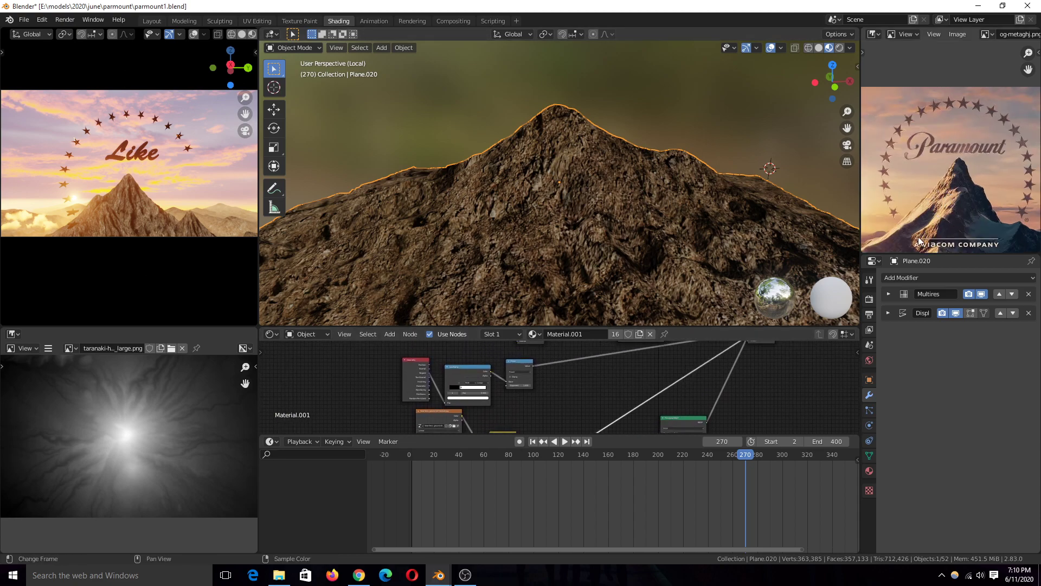
{"action": "middle_click_drag", "start_coordinate": [650, 389], "coordinate": [674, 425]}
{"action": "middle_click_drag", "start_coordinate": [734, 378], "coordinate": [691, 419]}
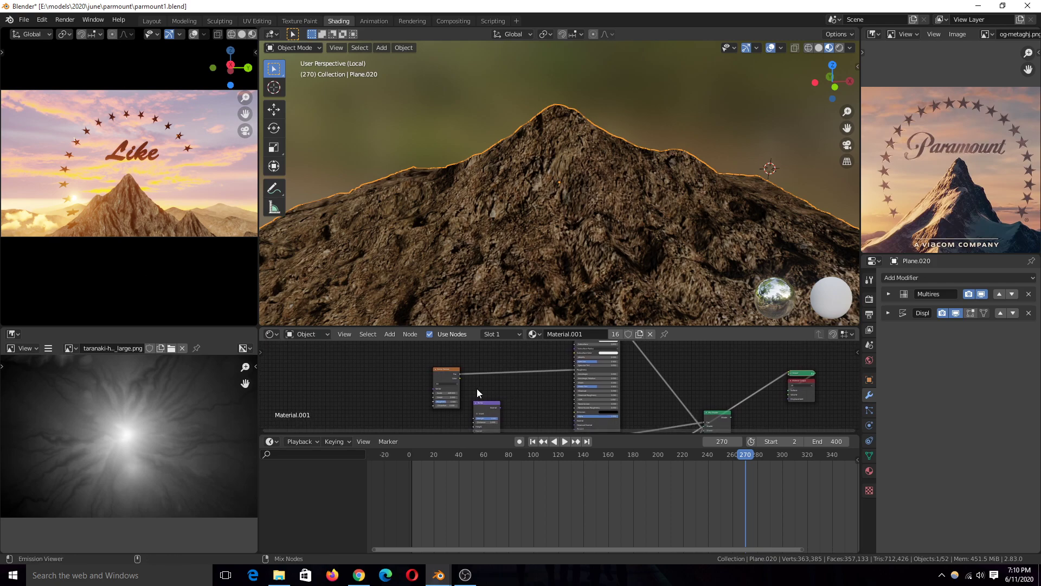
{"action": "scroll", "coordinate": [545, 376], "scroll_direction": "down", "scroll_amount": 3}
{"action": "middle_click_drag", "start_coordinate": [545, 376], "coordinate": [580, 412]}
{"action": "scroll", "coordinate": [636, 395], "scroll_direction": "up", "scroll_amount": 8}
{"action": "scroll", "coordinate": [622, 395], "scroll_direction": "down", "scroll_amount": 3}
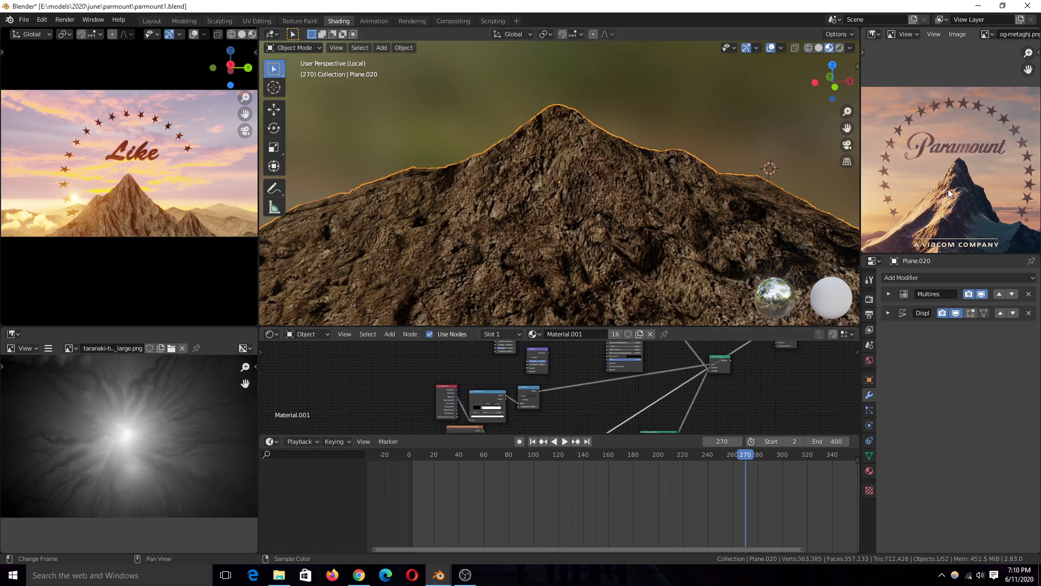
{"action": "scroll", "coordinate": [751, 392], "scroll_direction": "up", "scroll_amount": 4}
{"action": "middle_click_drag", "start_coordinate": [750, 391], "coordinate": [598, 432]}
{"action": "scroll", "coordinate": [593, 352], "scroll_direction": "down", "scroll_amount": 5}
{"action": "scroll", "coordinate": [593, 352], "scroll_direction": "down", "scroll_amount": 2}
Preview the snow Principled BSDF on its own and inspect the snow-covered mountain from another side.
{"action": "left_click", "coordinate": [587, 385], "text": "ctrl+shift"}
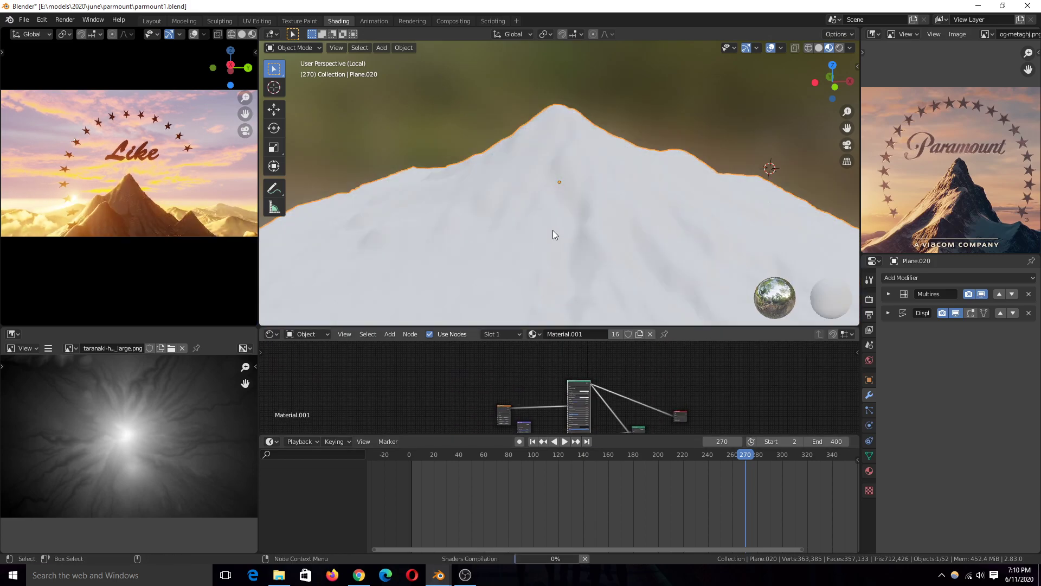
{"action": "scroll", "coordinate": [513, 206], "scroll_direction": "up", "scroll_amount": 1}
{"action": "middle_click_drag", "start_coordinate": [528, 194], "coordinate": [644, 163]}
{"action": "middle_click_drag", "start_coordinate": [664, 220], "coordinate": [662, 233]}
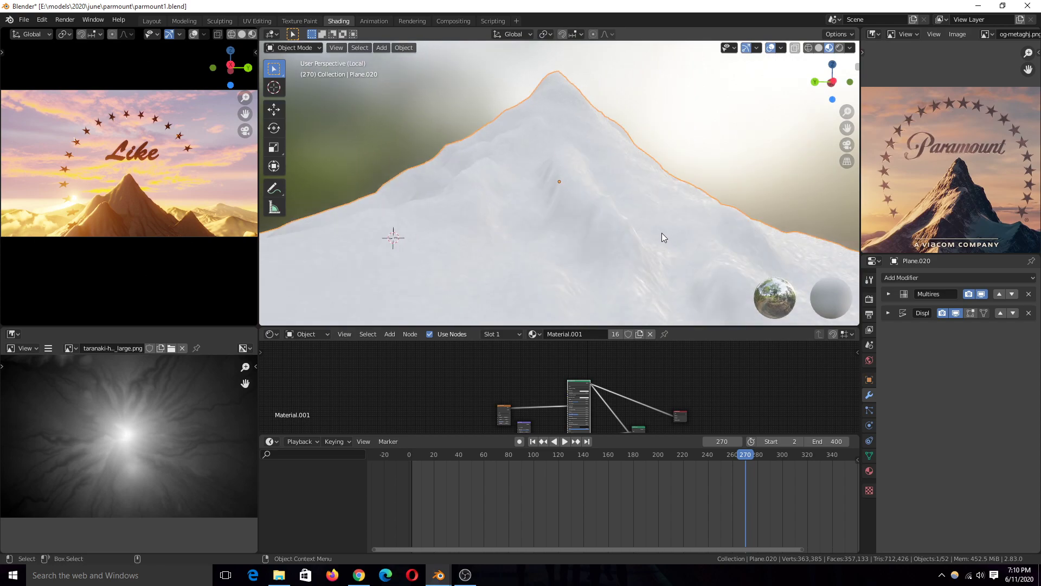
{"action": "scroll", "coordinate": [623, 372], "scroll_direction": "up", "scroll_amount": 3}
{"action": "scroll", "coordinate": [658, 396], "scroll_direction": "up", "scroll_amount": 4}
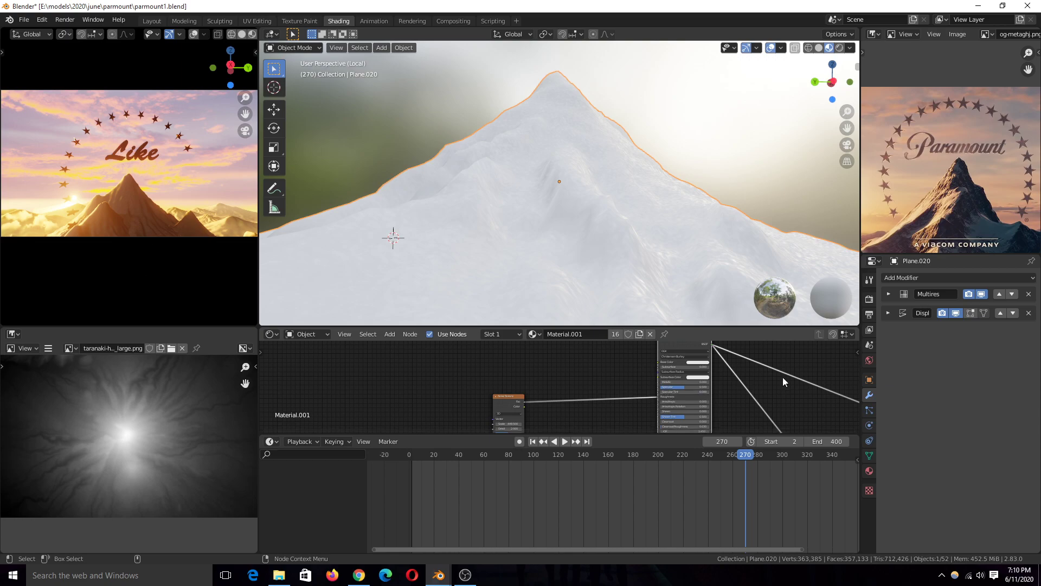
Preview the Power node's black-and-white snow mask and inspect it from the side where snow and rock meet.
{"action": "scroll", "coordinate": [782, 377], "scroll_direction": "down", "scroll_amount": 3}
{"action": "scroll", "coordinate": [678, 352], "scroll_direction": "down", "scroll_amount": 3}
{"action": "middle_click_drag", "start_coordinate": [675, 356], "coordinate": [662, 297]}
{"action": "scroll", "coordinate": [606, 366], "scroll_direction": "down", "scroll_amount": 1}
{"action": "scroll", "coordinate": [606, 366], "scroll_direction": "up", "scroll_amount": 2}
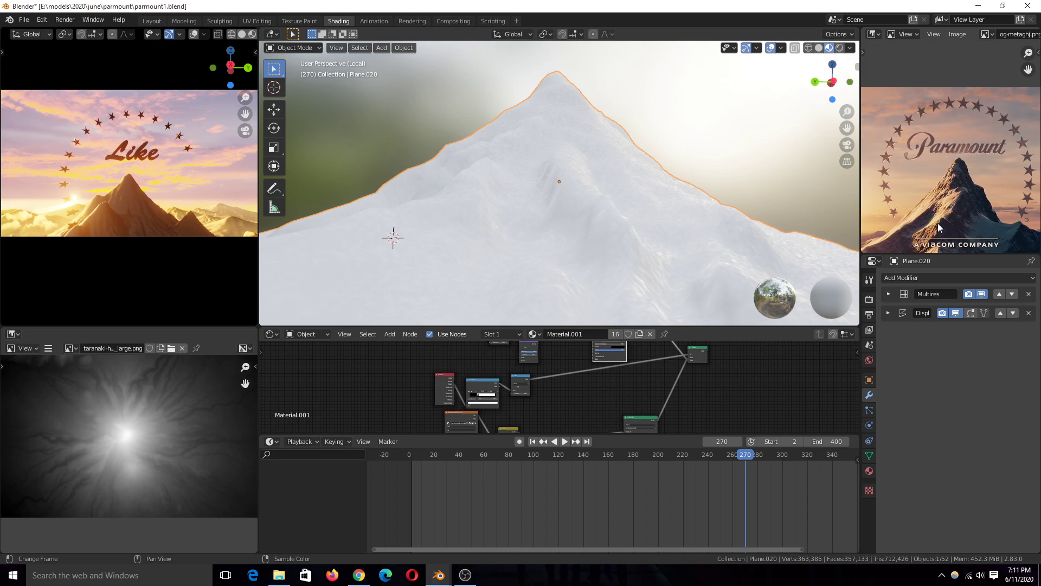
{"action": "scroll", "coordinate": [593, 378], "scroll_direction": "up", "scroll_amount": 4}
{"action": "middle_click_drag", "start_coordinate": [561, 403], "coordinate": [607, 410]}
{"action": "scroll", "coordinate": [578, 389], "scroll_direction": "up", "scroll_amount": 1}
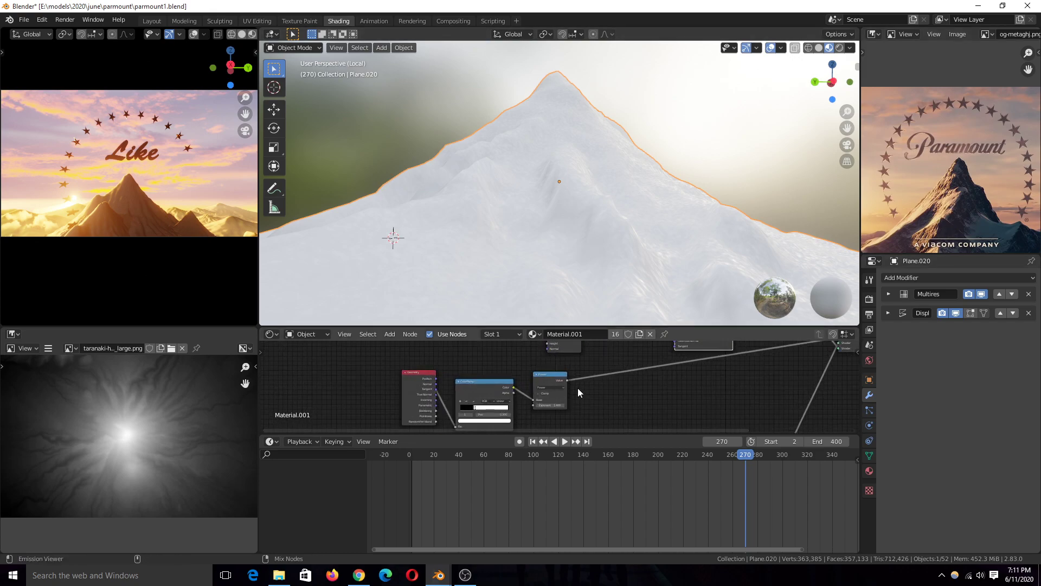
{"action": "left_click", "coordinate": [566, 380], "text": "ctrl+shift"}
{"action": "middle_click_drag", "start_coordinate": [602, 252], "coordinate": [358, 325]}
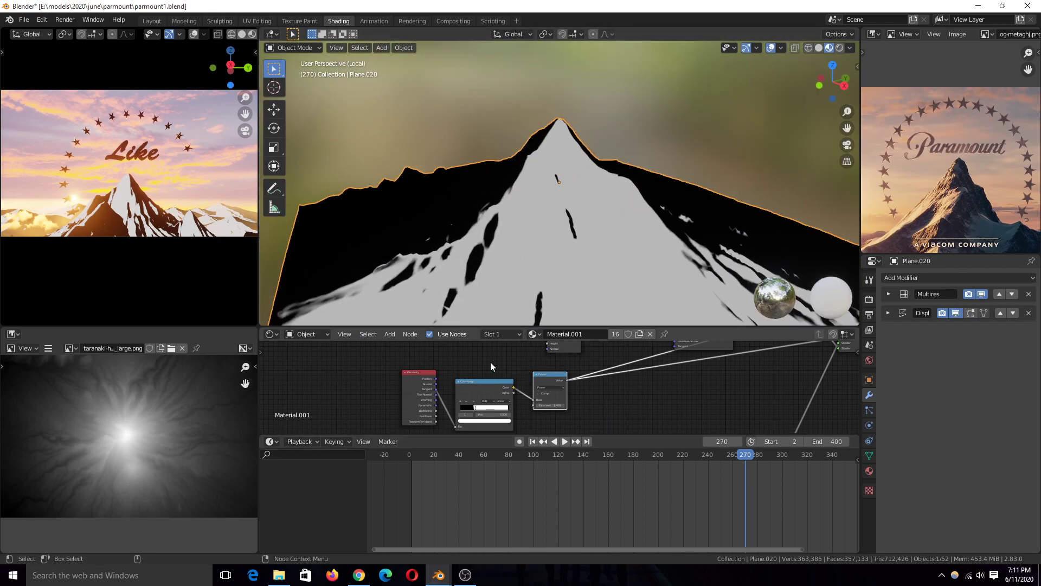
Move the Geometry node farther from the ColorRamp to expose its Tangent connection.
{"action": "scroll", "coordinate": [456, 418], "scroll_direction": "up", "scroll_amount": 1}
{"action": "left_click_drag", "start_coordinate": [413, 366], "coordinate": [353, 361]}
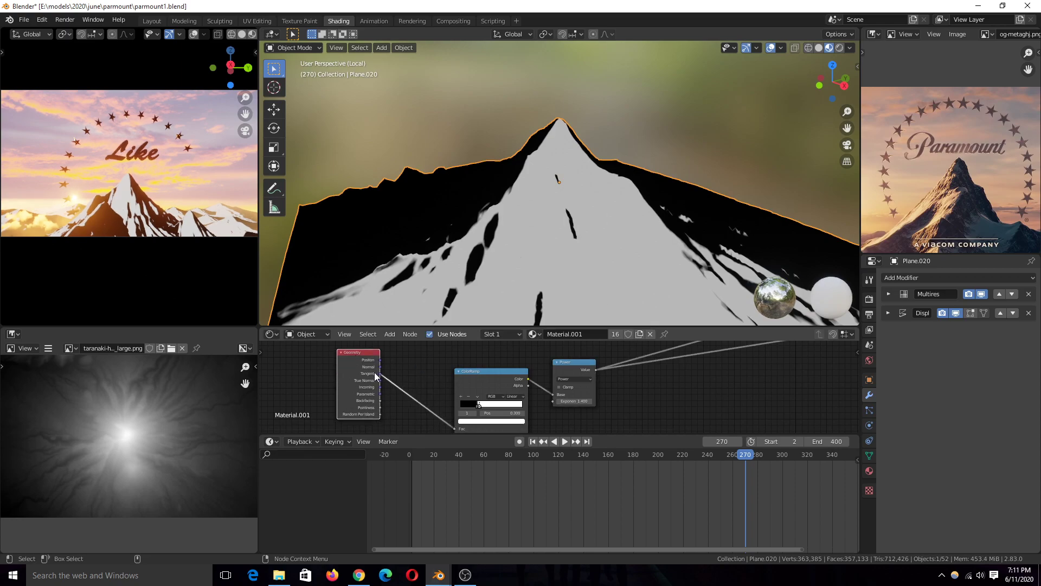
{"action": "middle_click_drag", "start_coordinate": [408, 386], "coordinate": [406, 379]}
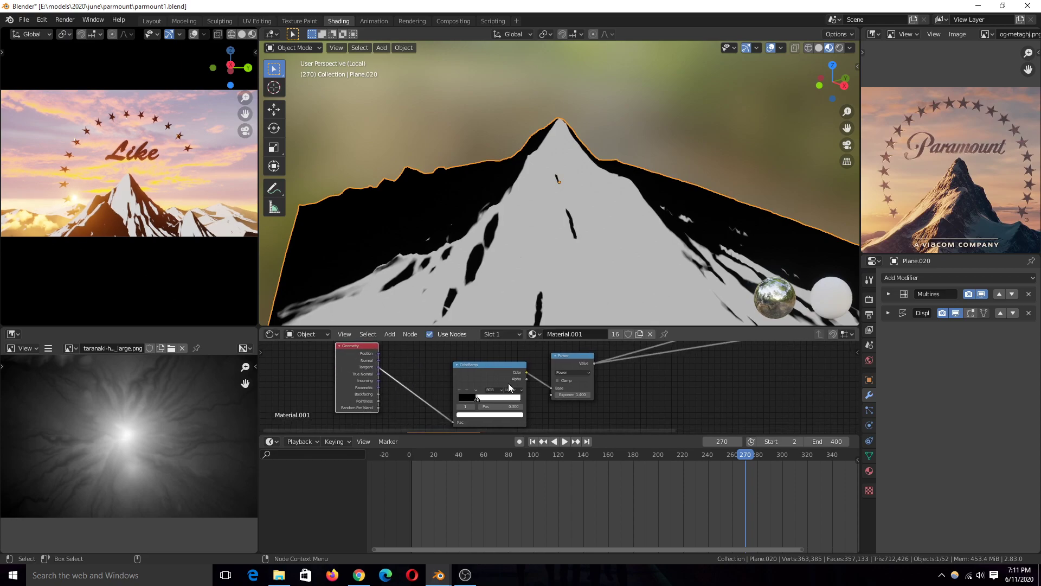
Preview the ColorRamp output and the Power node output in turn on the mountain.
{"action": "left_click", "coordinate": [505, 377], "text": "ctrl+shift"}
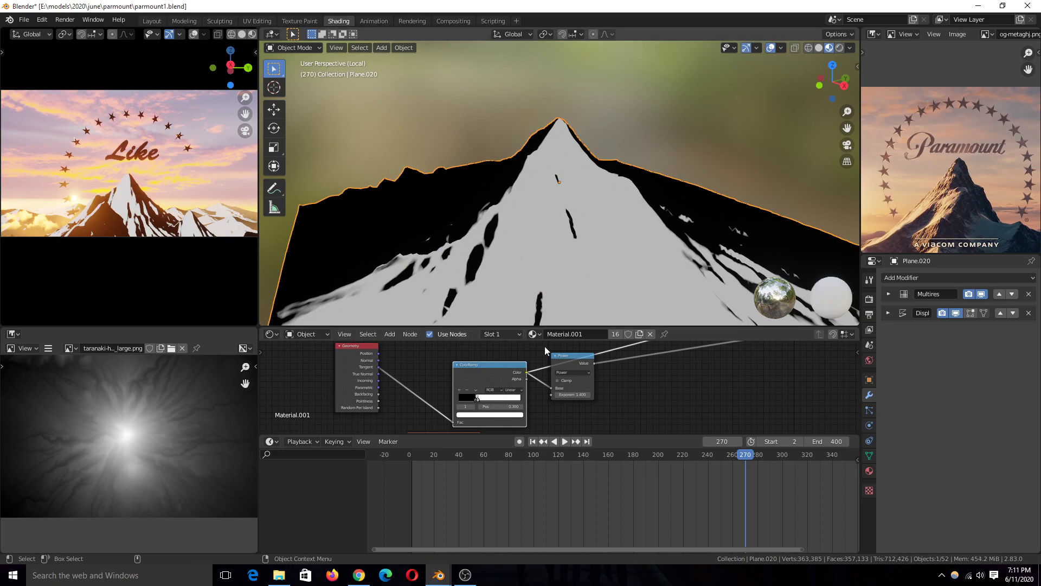
{"action": "middle_click_drag", "start_coordinate": [551, 398], "coordinate": [493, 430]}
{"action": "left_click", "coordinate": [512, 393], "text": "ctrl+shift"}
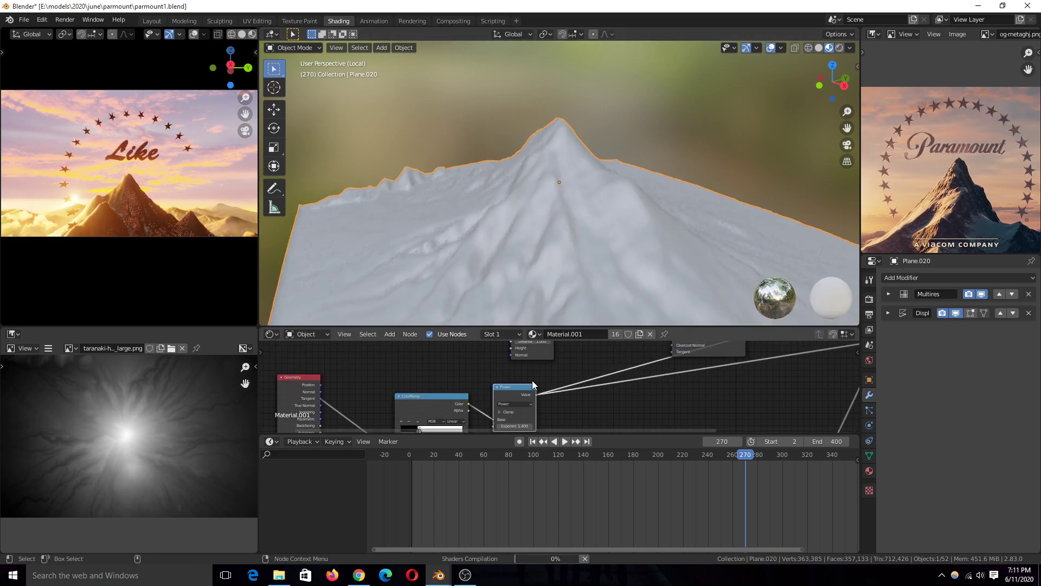
Preview the Mix Shader to show the rock and snow combined on the mountain again.
{"action": "scroll", "coordinate": [723, 357], "scroll_direction": "down", "scroll_amount": 4}
{"action": "middle_click_drag", "start_coordinate": [747, 359], "coordinate": [708, 376]}
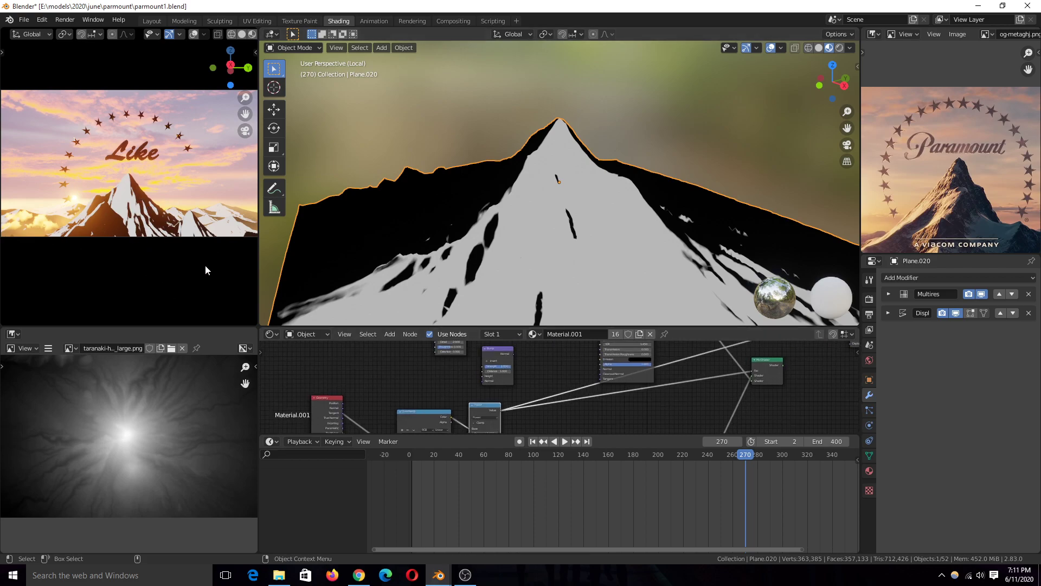
{"action": "middle_click_drag", "start_coordinate": [626, 361], "coordinate": [512, 406]}
{"action": "left_click", "coordinate": [666, 383], "text": "ctrl+shift"}
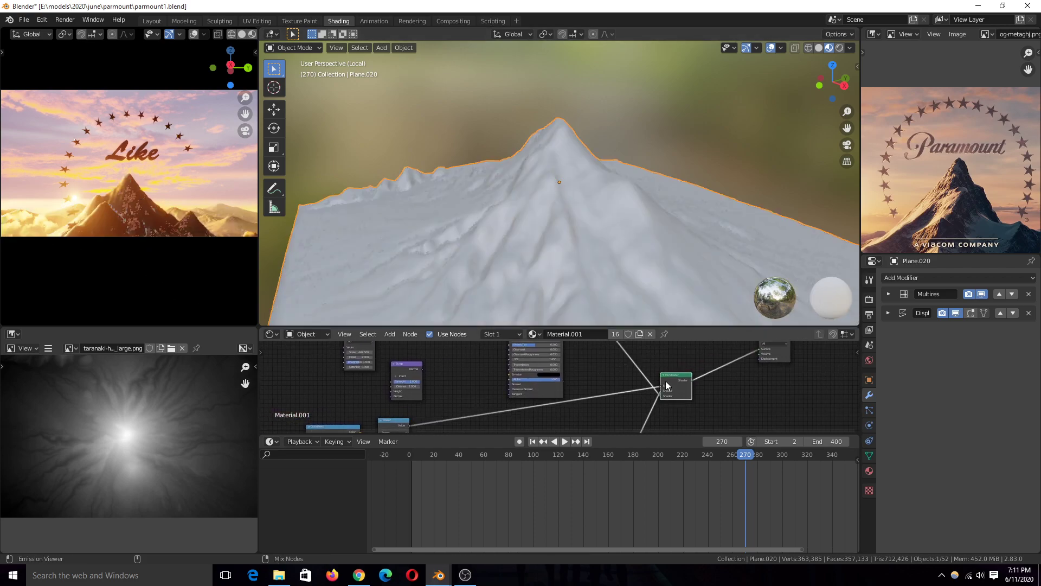
{"action": "scroll", "coordinate": [672, 379], "scroll_direction": "down", "scroll_amount": 2}
{"action": "scroll", "coordinate": [672, 379], "scroll_direction": "down", "scroll_amount": 3}
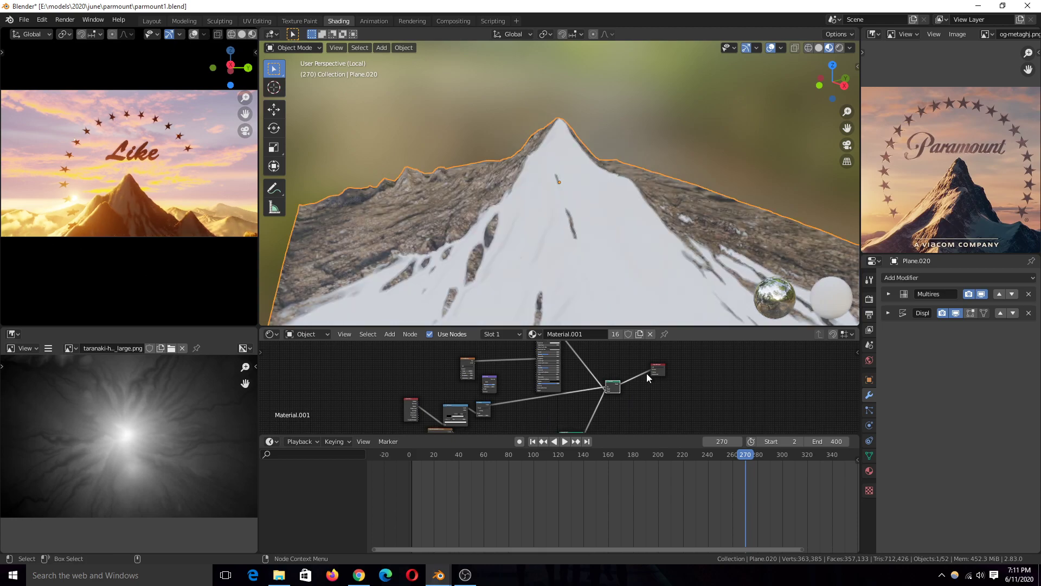
Inspect the combined material from the mountain's rocky side and scrub the timeline to frame 197.
{"action": "scroll", "coordinate": [474, 248], "scroll_direction": "down", "scroll_amount": 3}
{"action": "middle_click_drag", "start_coordinate": [473, 247], "coordinate": [331, 277]}
{"action": "left_click_drag", "start_coordinate": [446, 484], "coordinate": [654, 475]}
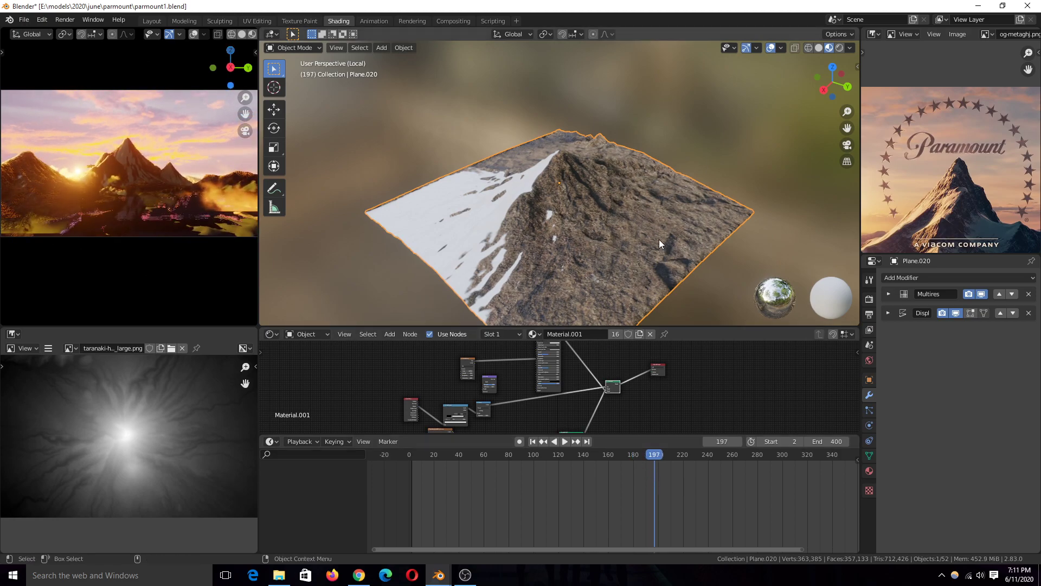
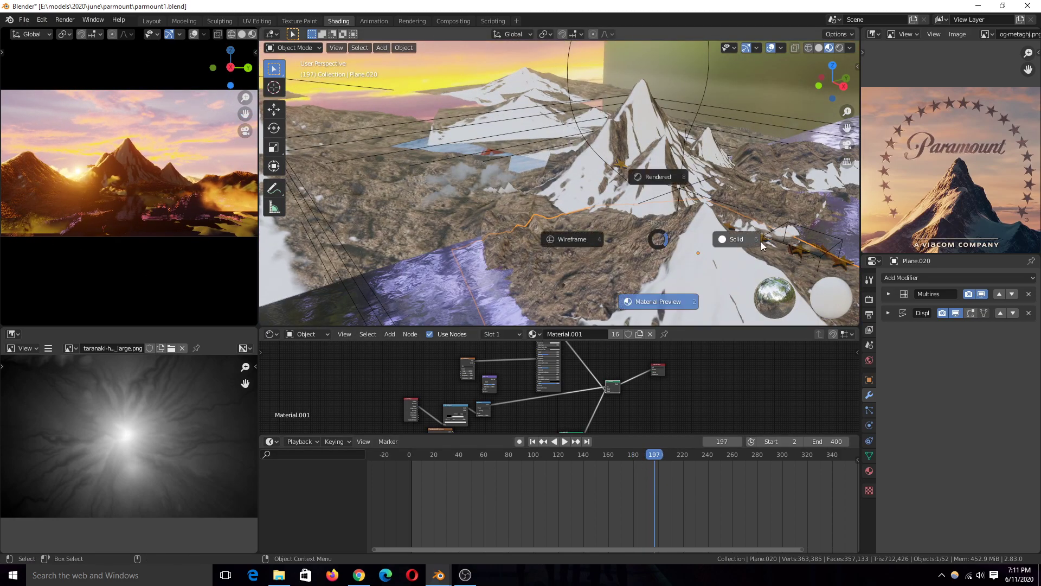
Switch the viewport to solid shading and select several mountain planes in turn to examine their Multires and Displace modifiers.
{"action": "middle_click_drag", "start_coordinate": [761, 241], "coordinate": [636, 268]}
{"action": "key", "text": "alt+a"}
{"action": "middle_click_drag", "start_coordinate": [633, 230], "coordinate": [605, 184]}
{"action": "left_click", "coordinate": [639, 129]}
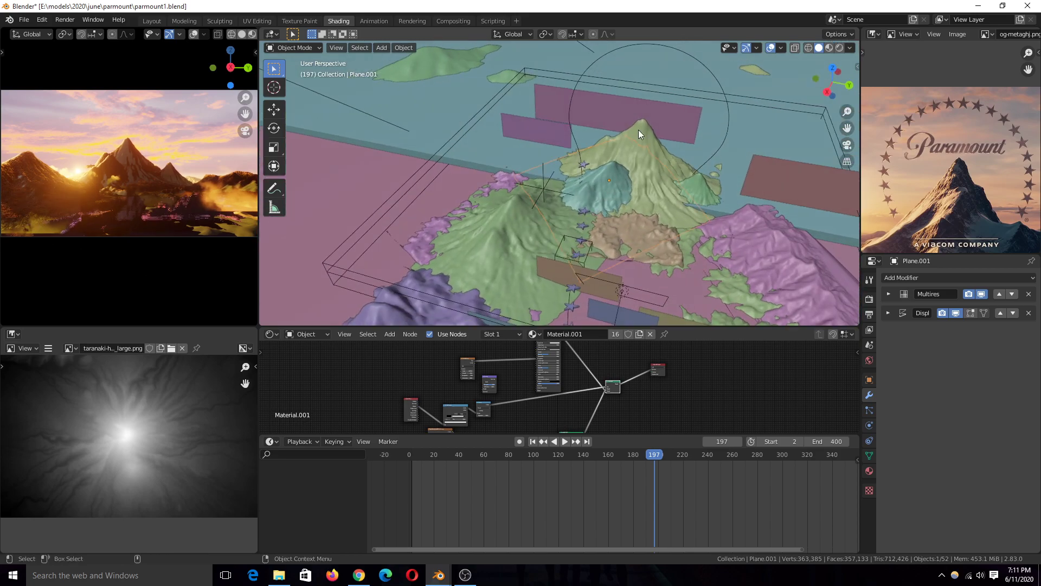
{"action": "left_click", "coordinate": [639, 129]}
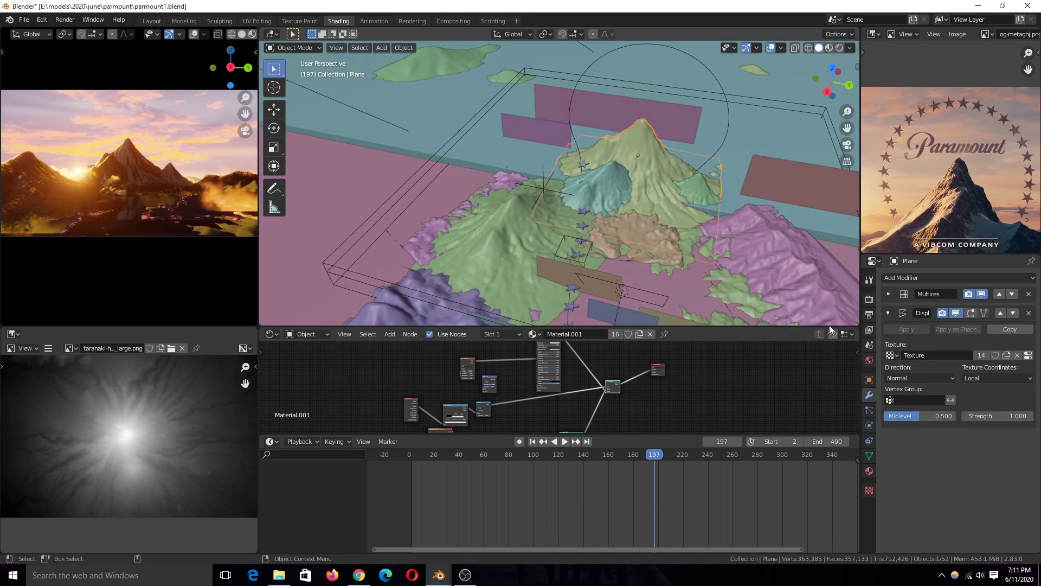
{"action": "left_click", "coordinate": [502, 243]}
{"action": "middle_click_drag", "start_coordinate": [571, 294], "coordinate": [420, 261]}
{"action": "left_click", "coordinate": [413, 265]}
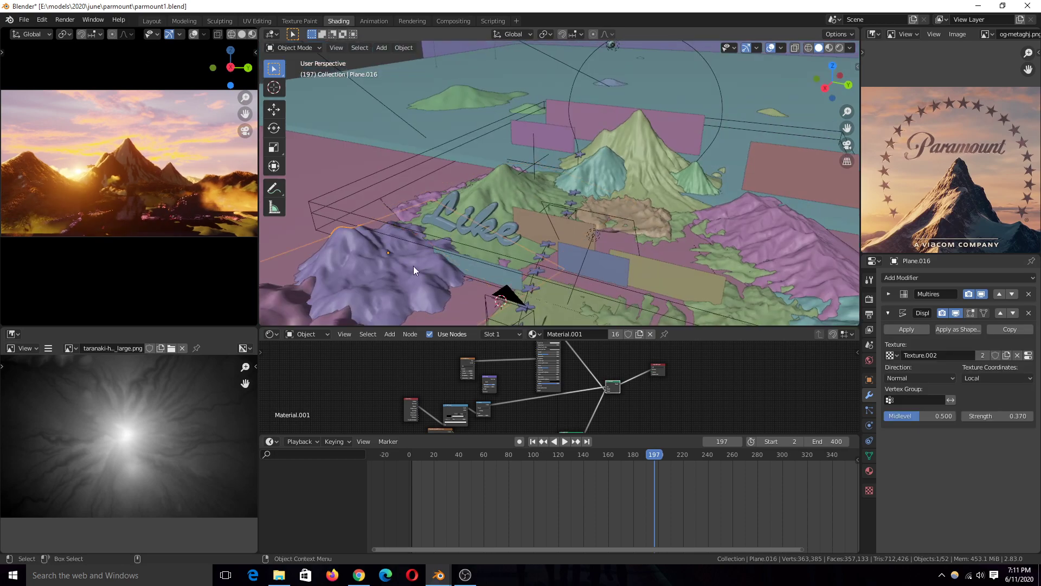
{"action": "left_click", "coordinate": [493, 180]}
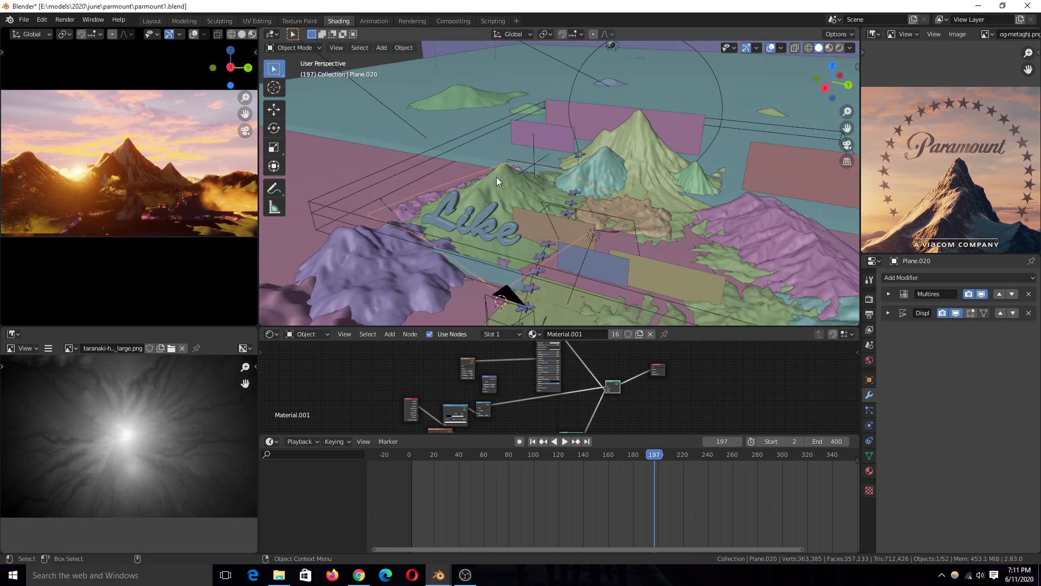
Hide the large volume cube covering the background mountains.
{"action": "middle_click_drag", "start_coordinate": [619, 103], "coordinate": [406, 222]}
{"action": "left_click", "coordinate": [616, 209]}
{"action": "key", "text": "Delete"}
Try stretching the large green background mountain along Z to about 2.37 times its height and deselect everything.
{"action": "left_click", "coordinate": [414, 211]}
{"action": "key", "text": "s"}
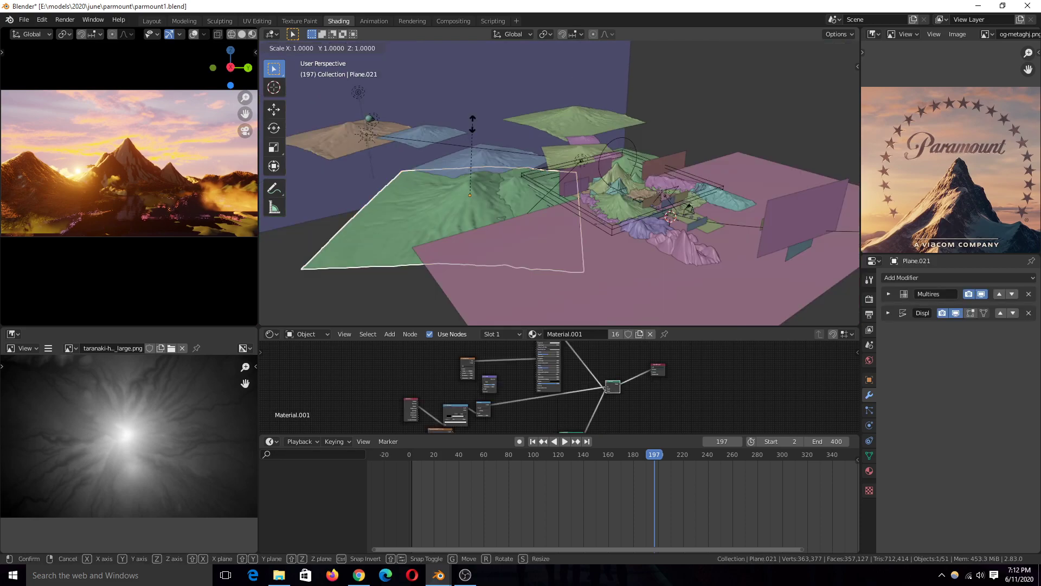
{"action": "key", "text": "z"}
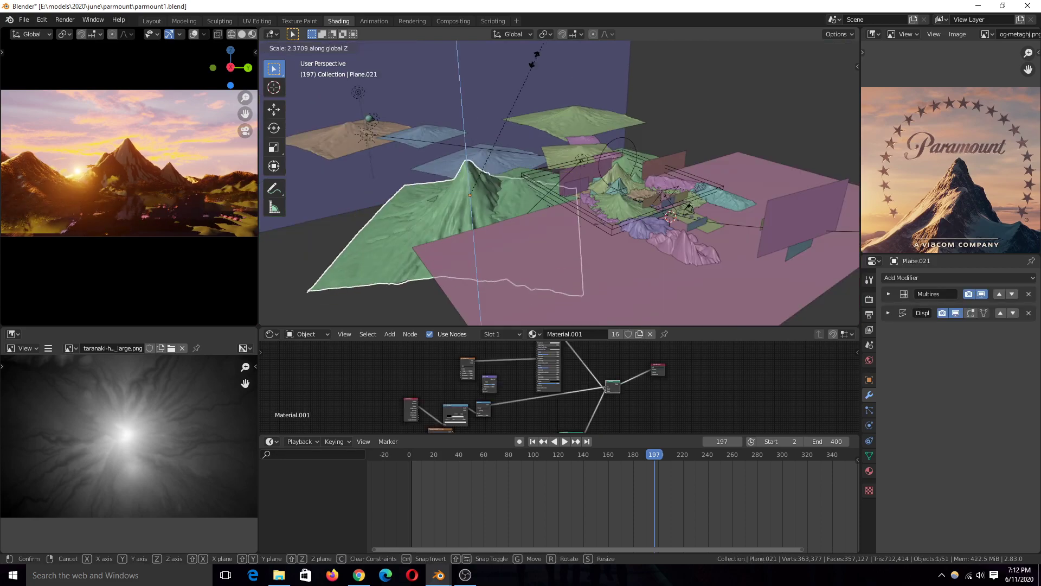
{"action": "left_click", "coordinate": [507, 144]}
{"action": "middle_click_drag", "start_coordinate": [536, 145], "coordinate": [555, 196]}
{"action": "key", "text": "alt+a"}
{"action": "middle_click_drag", "start_coordinate": [475, 199], "coordinate": [431, 201]}
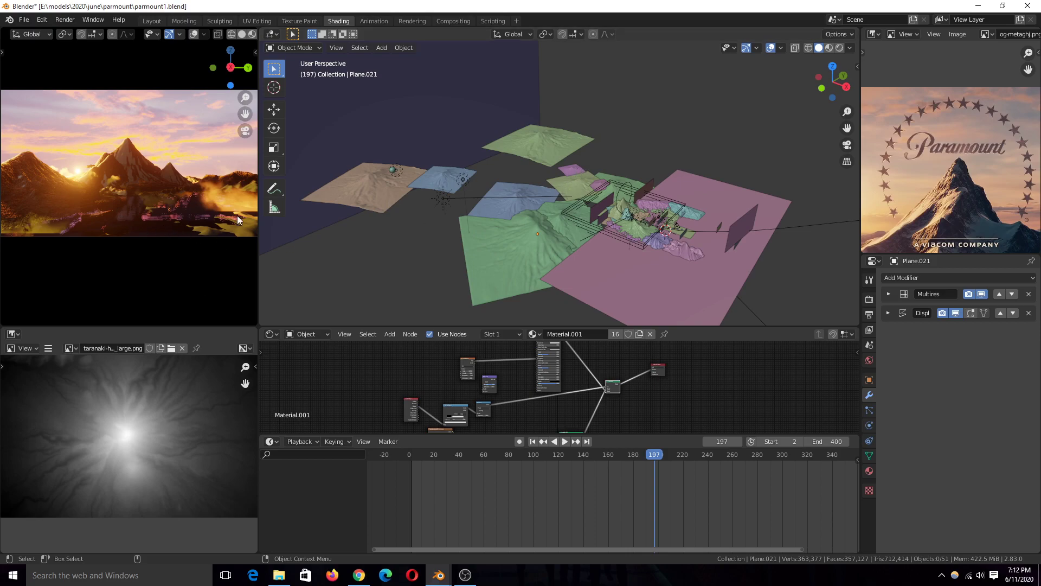
Save the file, reveal the hidden volume cube and clear the selection.
{"action": "key", "text": "ctrl+s"}
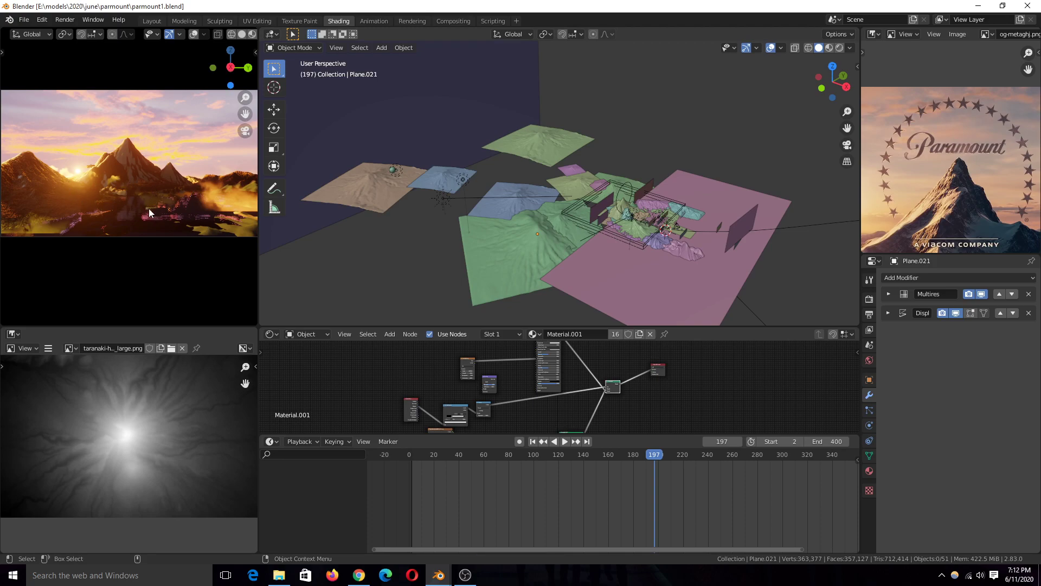
{"action": "key", "text": "alt+h"}
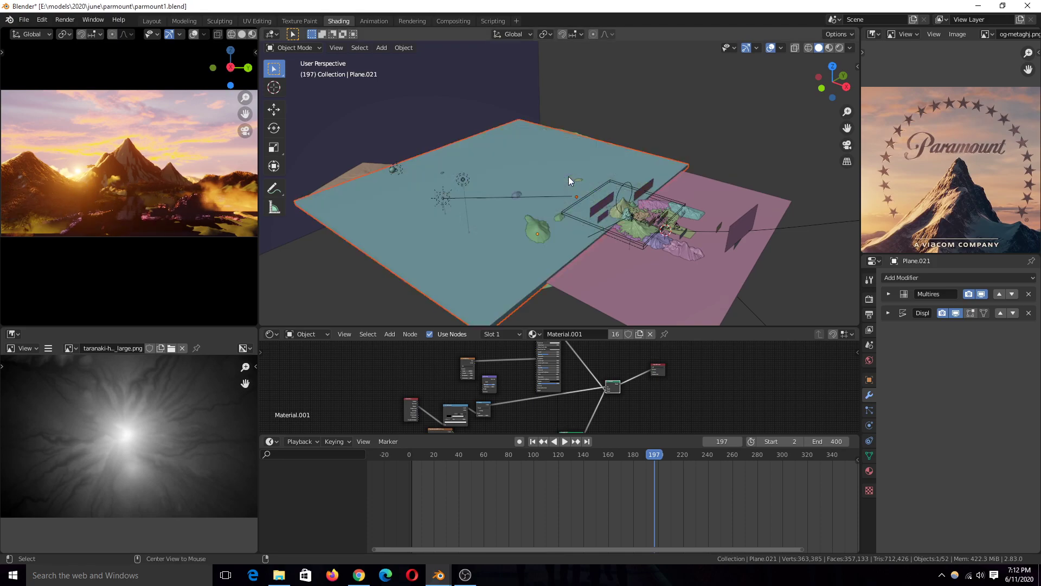
{"action": "key", "text": "alt+a"}
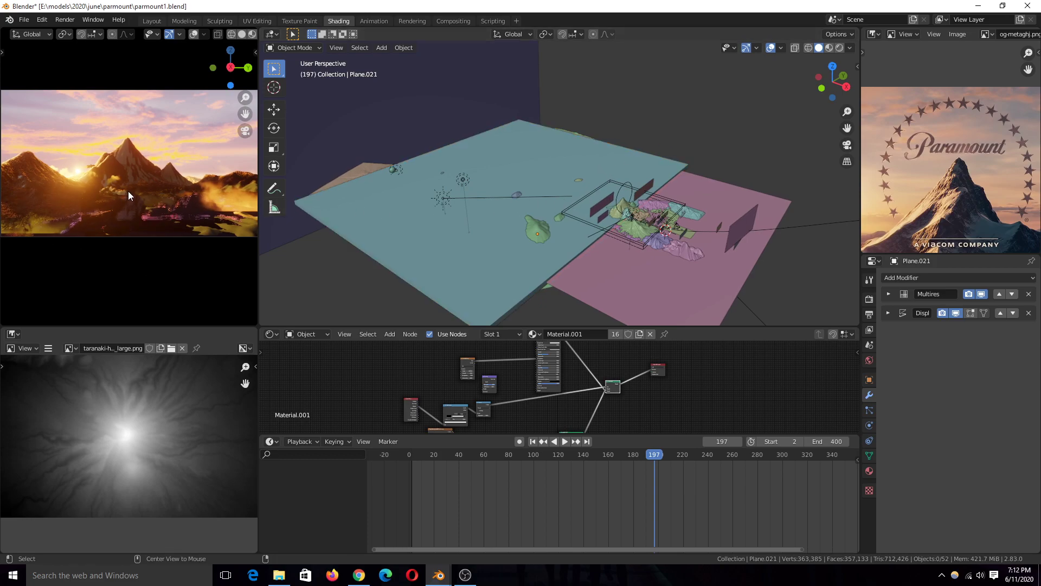
Scrub the timeline to frame 227 to view the main mountain with the stars in the camera view.
{"action": "left_click", "coordinate": [486, 473]}
{"action": "key", "text": "space"}
{"action": "left_click_drag", "start_coordinate": [593, 474], "coordinate": [691, 468]}
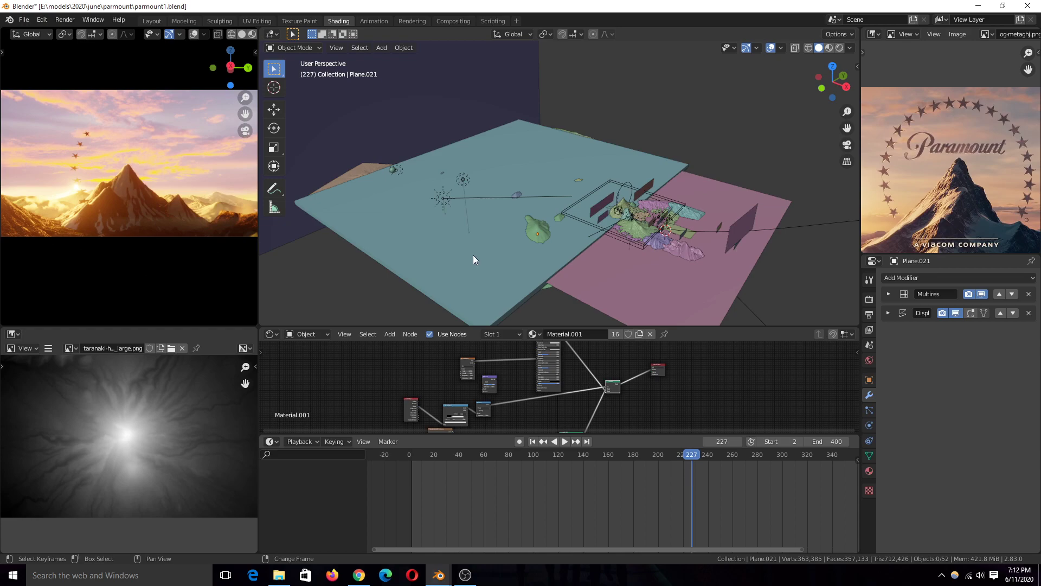
Hide the volume cube to compare the camera view without it, and bring it back.
{"action": "left_click", "coordinate": [480, 239]}
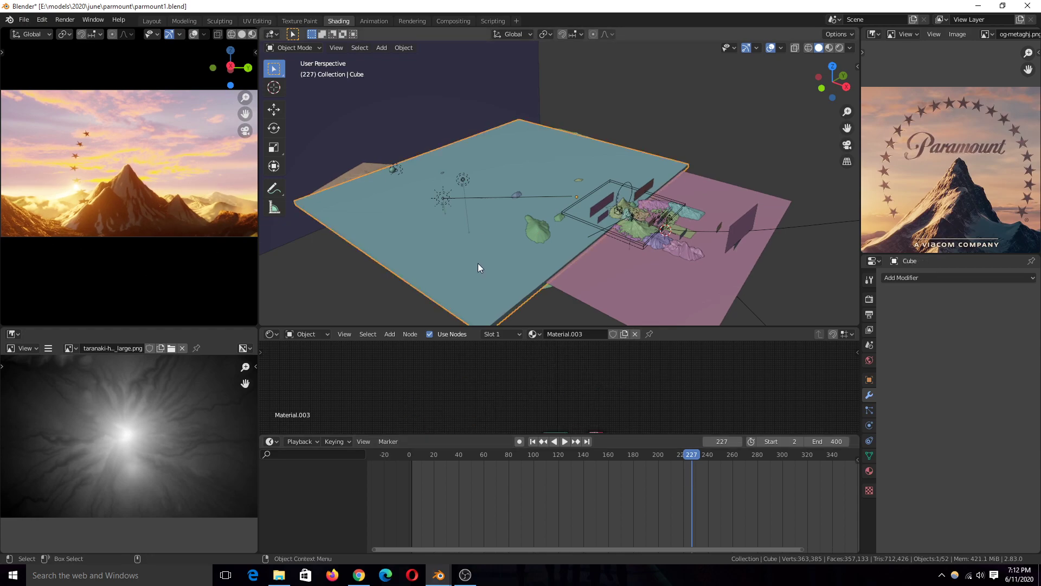
{"action": "key", "text": "Delete"}
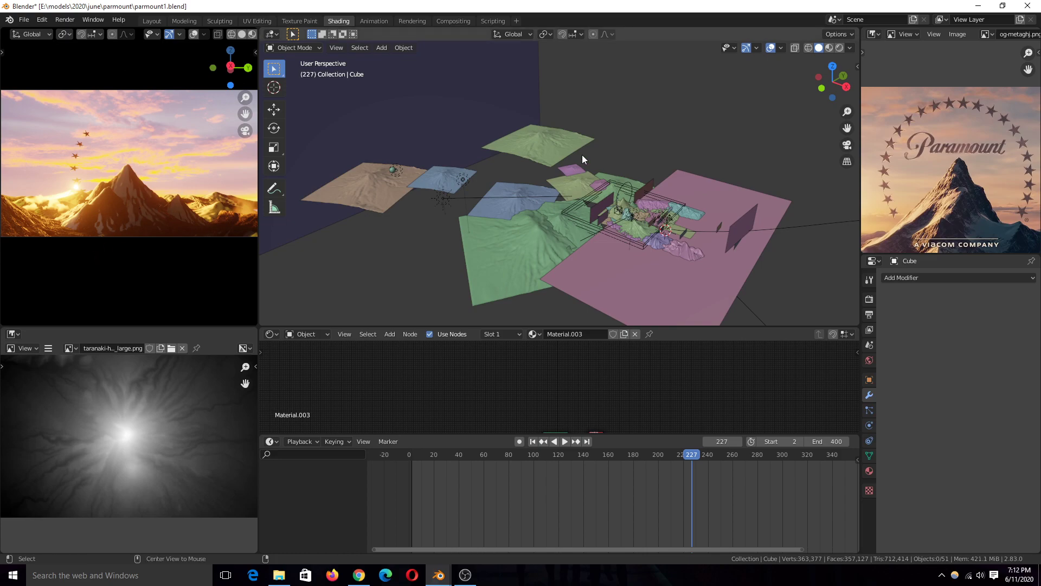
{"action": "key", "text": "ctrl+z"}
{"action": "key", "text": "alt+a"}
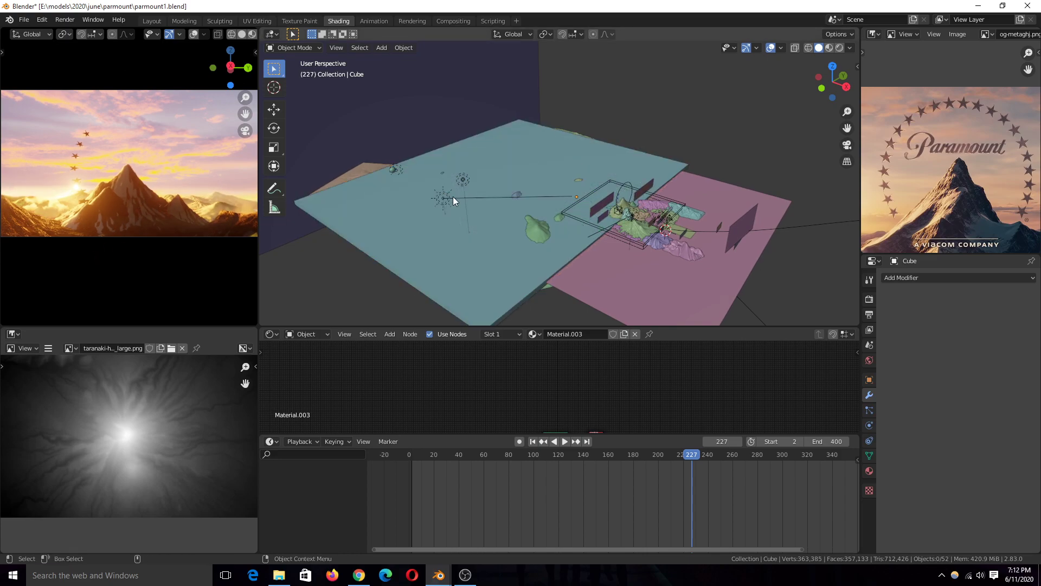
Select the light behind the mountains to inspect its direction in the scene, and save the file.
{"action": "middle_click_drag", "start_coordinate": [453, 196], "coordinate": [496, 201], "text": "shift"}
{"action": "key", "text": "ctrl+s"}
{"action": "scroll", "coordinate": [943, 204], "scroll_direction": "down", "scroll_amount": 2}
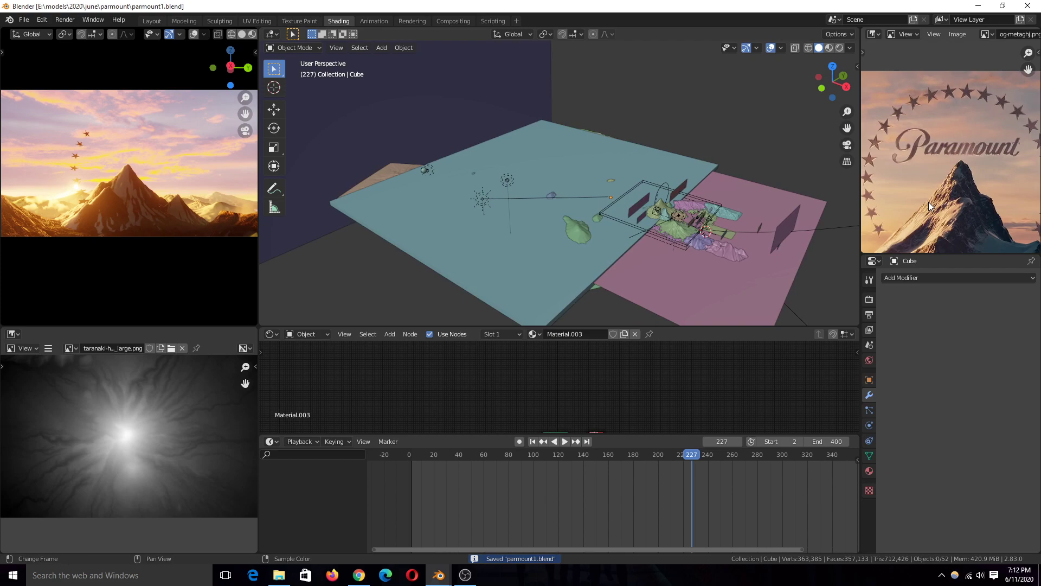
{"action": "left_click", "coordinate": [479, 199]}
{"action": "middle_click_drag", "start_coordinate": [689, 196], "coordinate": [648, 205]}
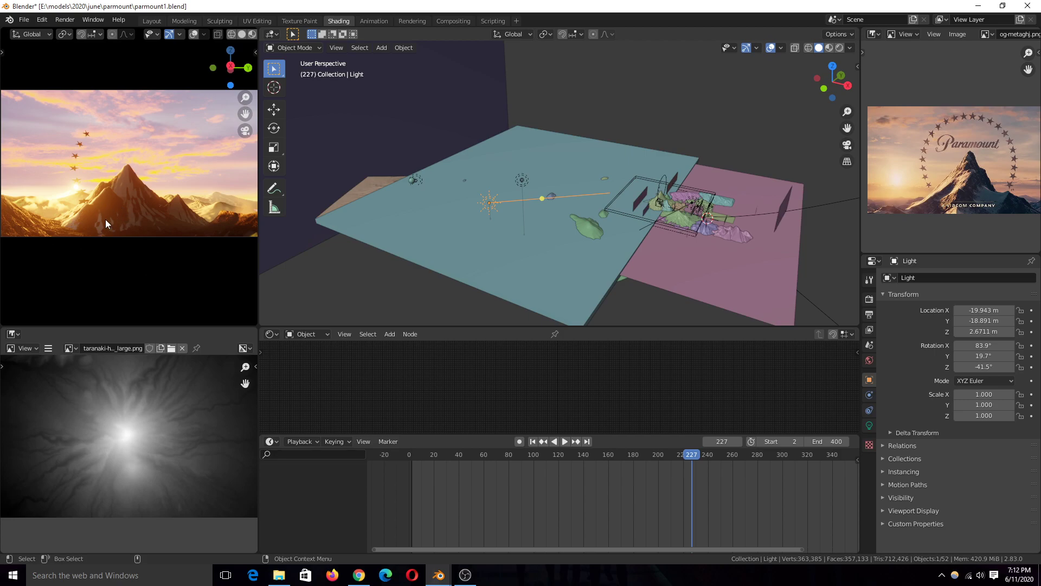
{"action": "scroll", "coordinate": [413, 211], "scroll_direction": "up", "scroll_amount": 4}
{"action": "middle_click_drag", "start_coordinate": [412, 215], "coordinate": [575, 198], "text": "shift"}
{"action": "key", "text": "ctrl+s"}
Select the clouds backdrop plane, display the scene in Material Preview and frame all of the backdrop's shader nodes.
{"action": "scroll", "coordinate": [443, 153], "scroll_direction": "down", "scroll_amount": 4}
{"action": "left_click", "coordinate": [443, 153]}
{"action": "scroll", "coordinate": [386, 178], "scroll_direction": "down", "scroll_amount": 6}
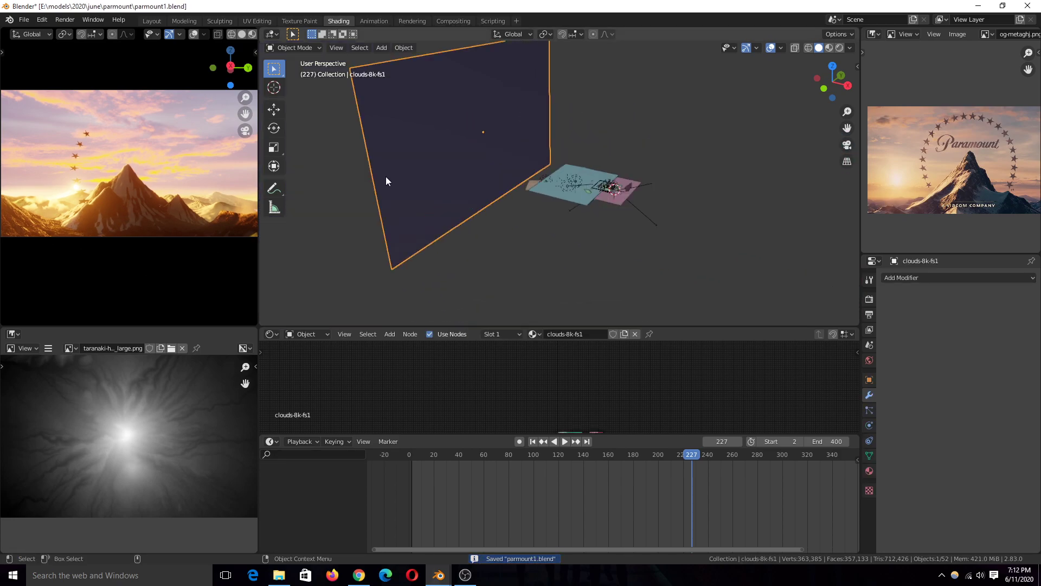
{"action": "left_click", "coordinate": [828, 48]}
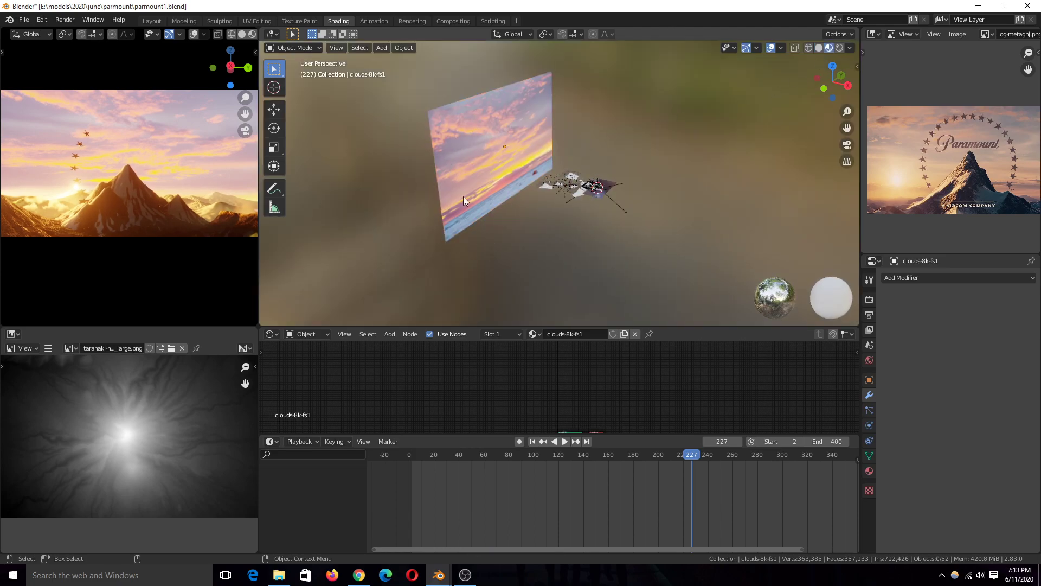
{"action": "key", "text": "Home"}
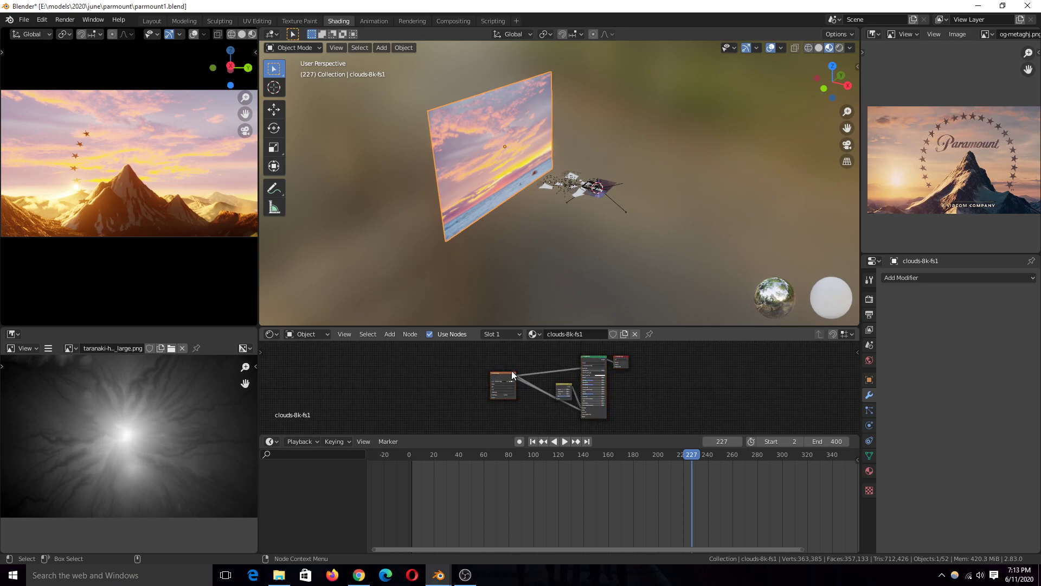
{"action": "scroll", "coordinate": [526, 399], "scroll_direction": "up", "scroll_amount": 2}
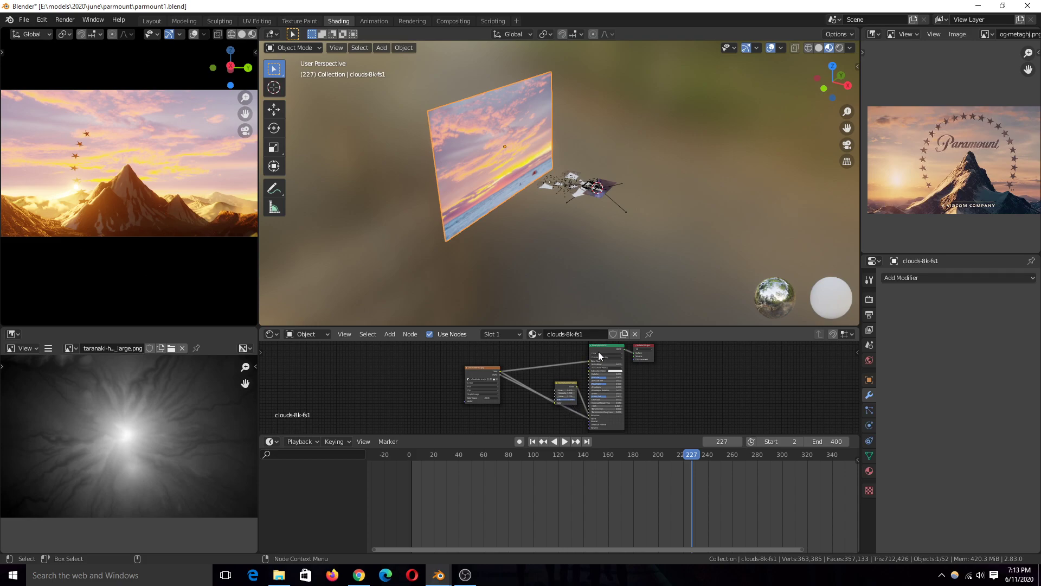
Isolate the clouds backdrop briefly, return to the full scene in solid shading and save the file.
{"action": "key", "text": "KP_Divide"}
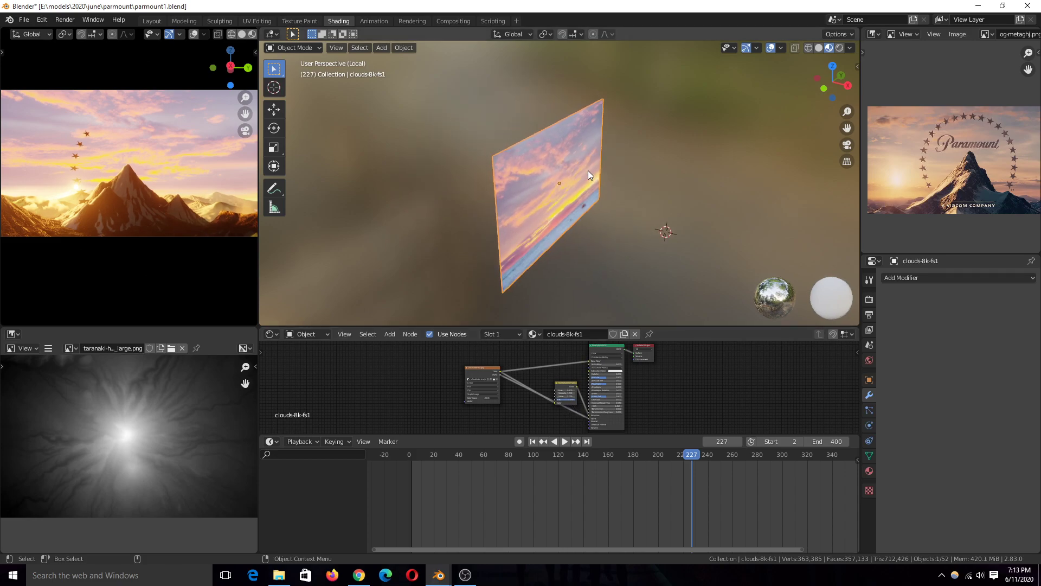
{"action": "key", "text": "KP_Divide"}
{"action": "key", "text": "z"}
{"action": "left_click", "coordinate": [632, 162]}
{"action": "scroll", "coordinate": [632, 162], "scroll_direction": "up", "scroll_amount": 7}
{"action": "scroll", "coordinate": [632, 162], "scroll_direction": "up", "scroll_amount": 3}
{"action": "scroll", "coordinate": [547, 160], "scroll_direction": "down", "scroll_amount": 1}
{"action": "key", "text": "ctrl+s"}
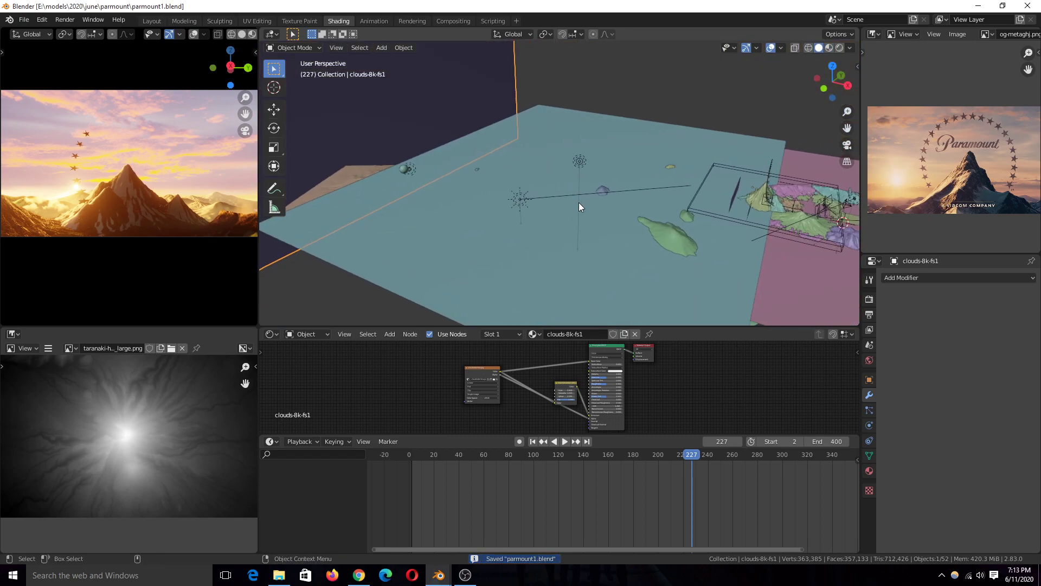
Select the large ground plane under the mountains, scrub to frame 102 and examine its Material.002 shader nodes.
{"action": "middle_click_drag", "start_coordinate": [579, 203], "coordinate": [458, 177], "text": "shift"}
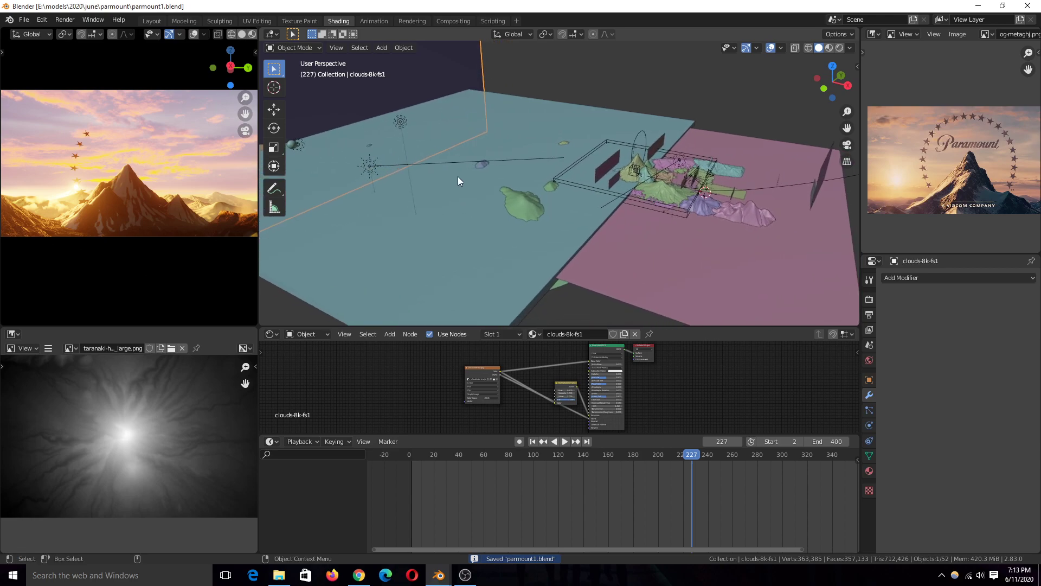
{"action": "middle_click_drag", "start_coordinate": [751, 279], "coordinate": [655, 258], "text": "shift"}
{"action": "left_click", "coordinate": [655, 263]}
{"action": "left_click_drag", "start_coordinate": [518, 451], "coordinate": [537, 466]}
{"action": "scroll", "coordinate": [569, 406], "scroll_direction": "up", "scroll_amount": 7}
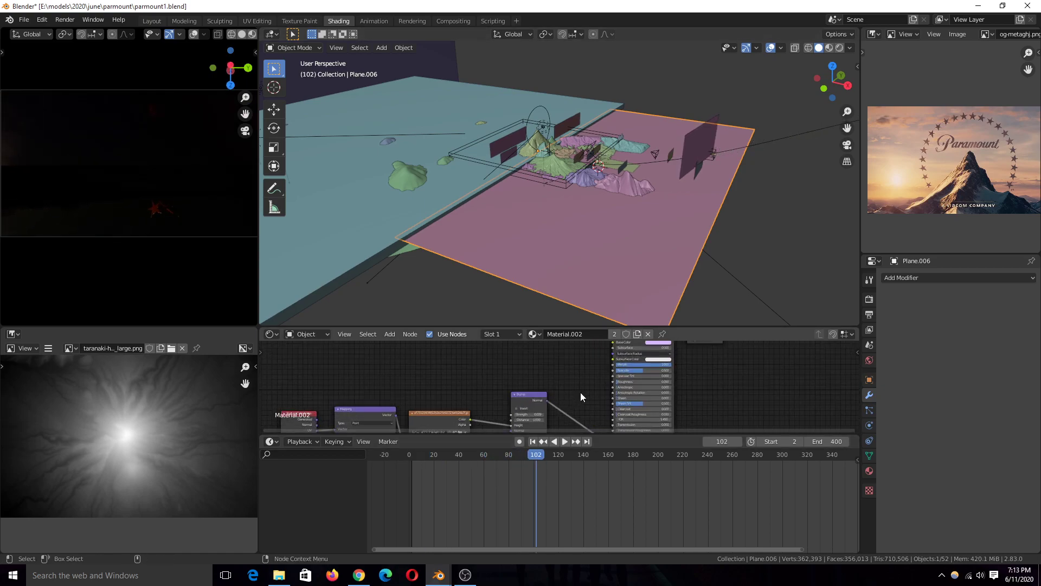
{"action": "middle_click_drag", "start_coordinate": [580, 392], "coordinate": [552, 344]}
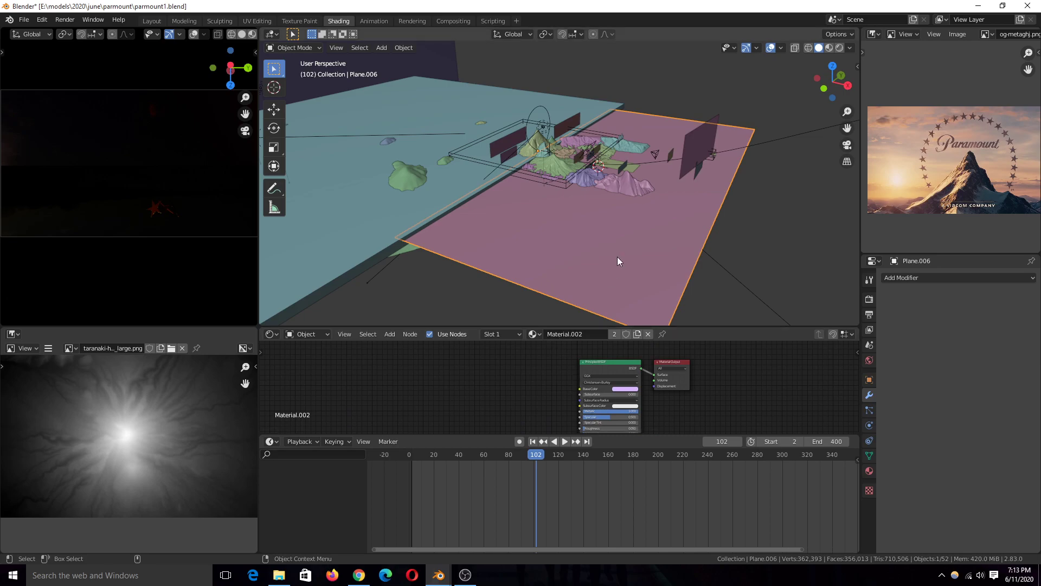
Isolate the ground plane in local view and inspect its reflective water surface in Material Preview.
{"action": "key", "text": "KP_Divide"}
{"action": "scroll", "coordinate": [618, 261], "scroll_direction": "up", "scroll_amount": 3}
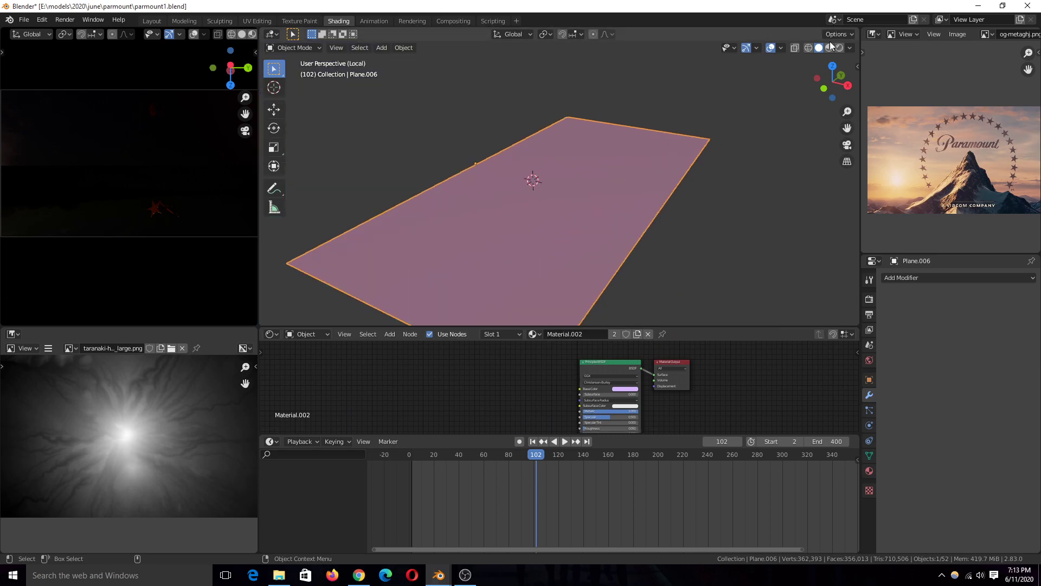
{"action": "left_click", "coordinate": [831, 49]}
{"action": "scroll", "coordinate": [674, 198], "scroll_direction": "up", "scroll_amount": 2}
{"action": "middle_click_drag", "start_coordinate": [674, 198], "coordinate": [654, 184]}
{"action": "scroll", "coordinate": [629, 232], "scroll_direction": "down", "scroll_amount": 1}
{"action": "middle_click_drag", "start_coordinate": [628, 236], "coordinate": [616, 236]}
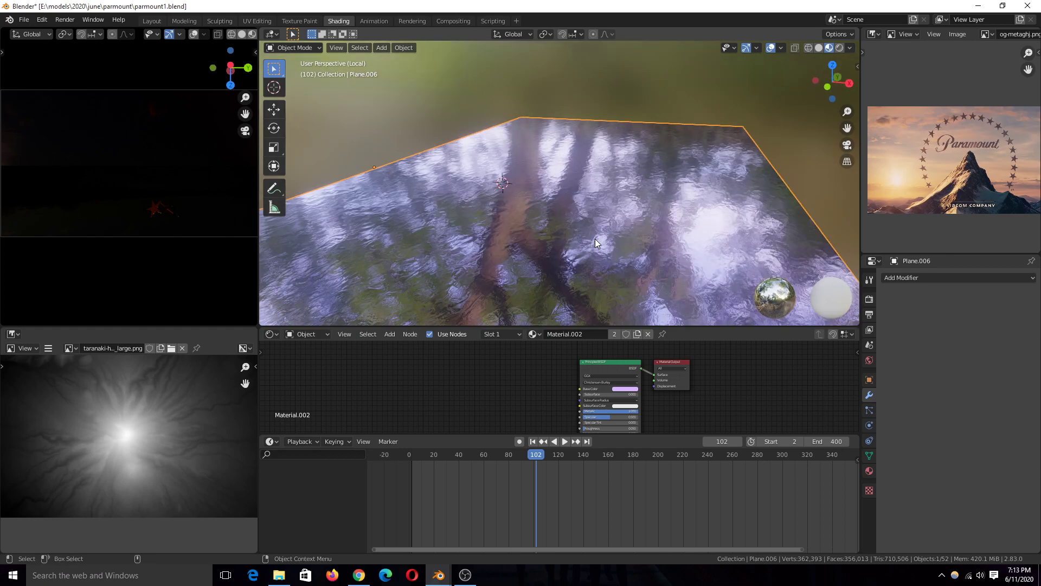
Preview the water image texture on the plane and follow its nodes up to the Principled BSDF.
{"action": "scroll", "coordinate": [595, 238], "scroll_direction": "up", "scroll_amount": 2}
{"action": "middle_click_drag", "start_coordinate": [492, 406], "coordinate": [642, 400]}
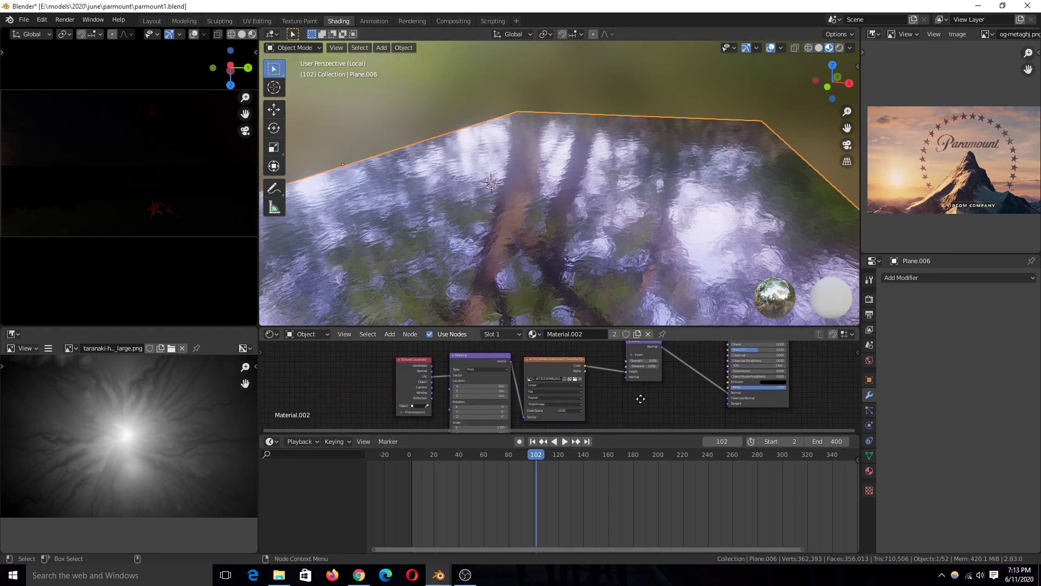
{"action": "left_click", "coordinate": [561, 370], "text": "ctrl+shift"}
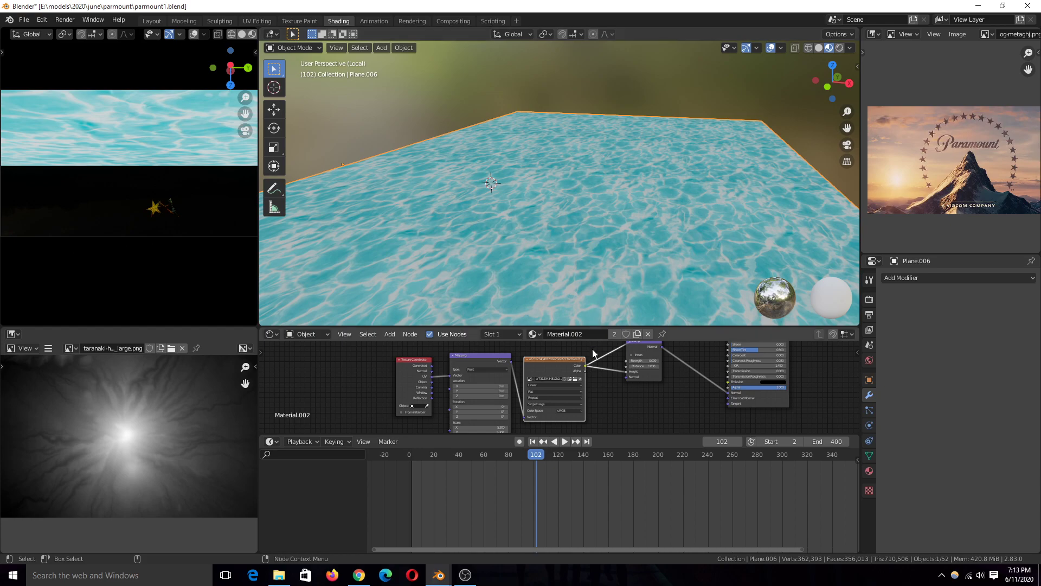
{"action": "middle_click_drag", "start_coordinate": [603, 353], "coordinate": [587, 398]}
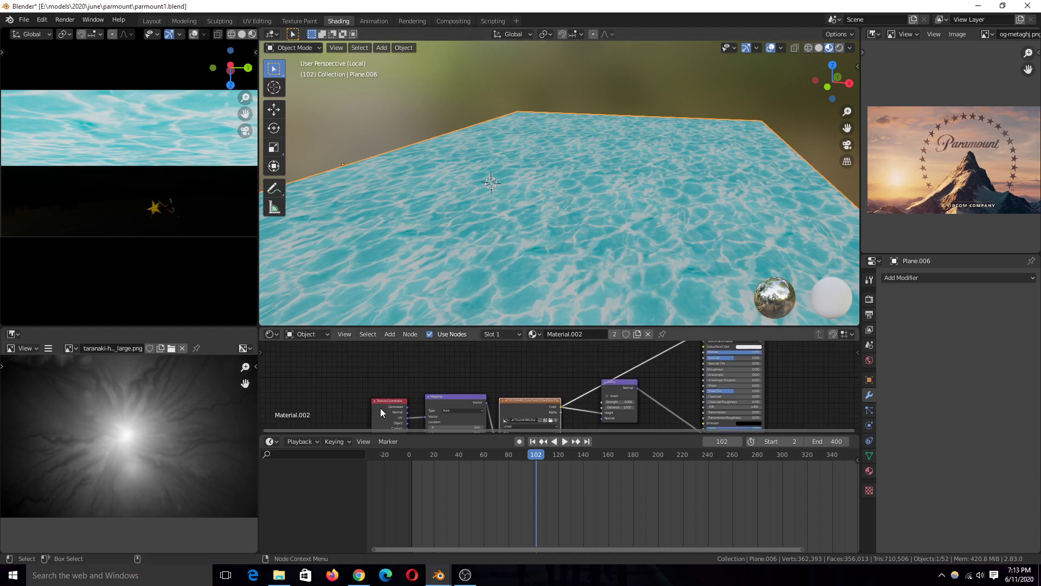
{"action": "middle_click_drag", "start_coordinate": [546, 368], "coordinate": [513, 408]}
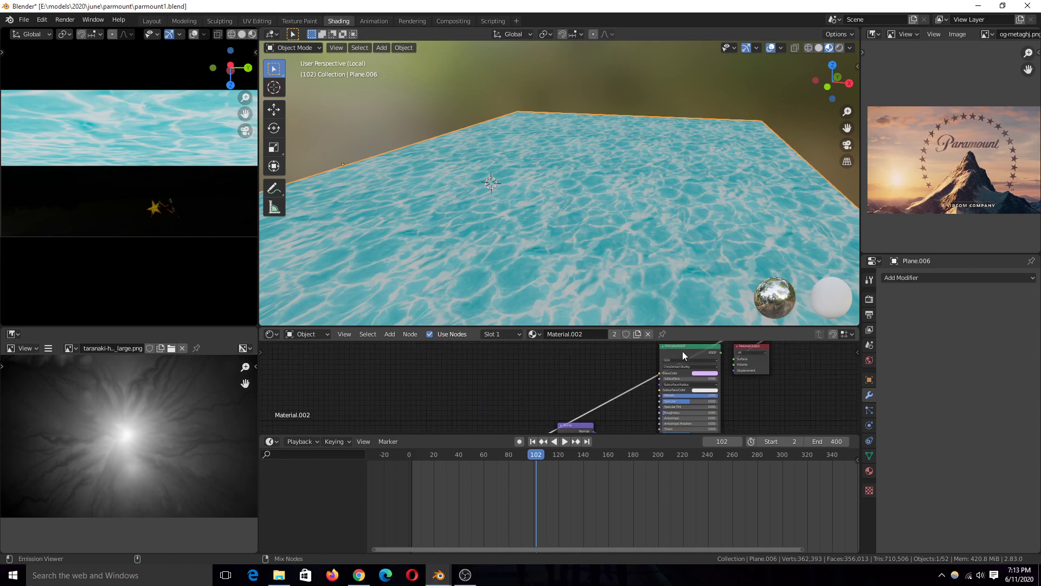
Show the Principled BSDF on the water plane again, examine its settings and save the file.
{"action": "key", "text": "ctrl+z"}
{"action": "key", "text": "ctrl+s"}
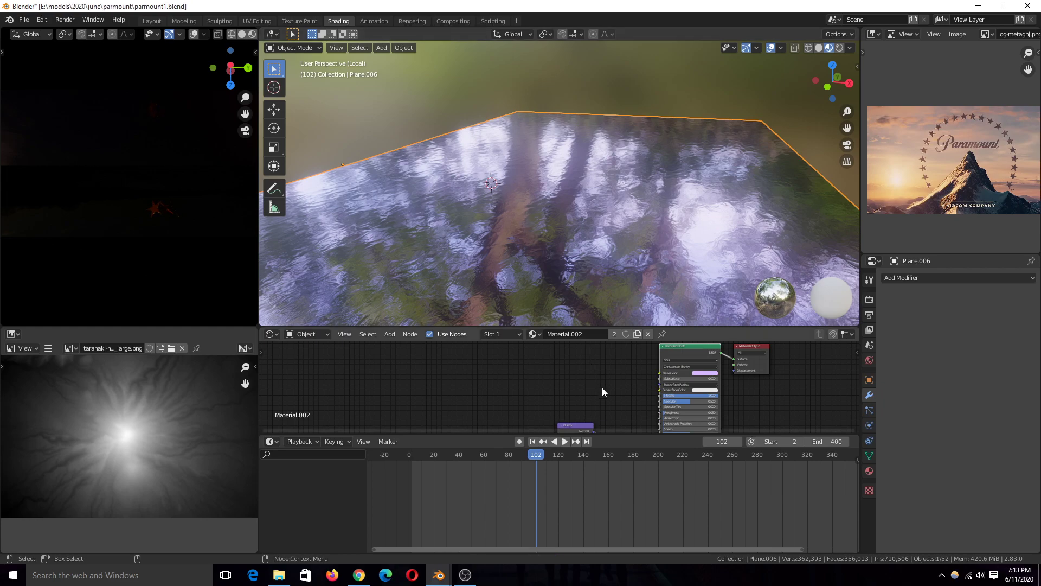
{"action": "scroll", "coordinate": [603, 387], "scroll_direction": "up", "scroll_amount": 2}
{"action": "middle_click_drag", "start_coordinate": [601, 387], "coordinate": [551, 372]}
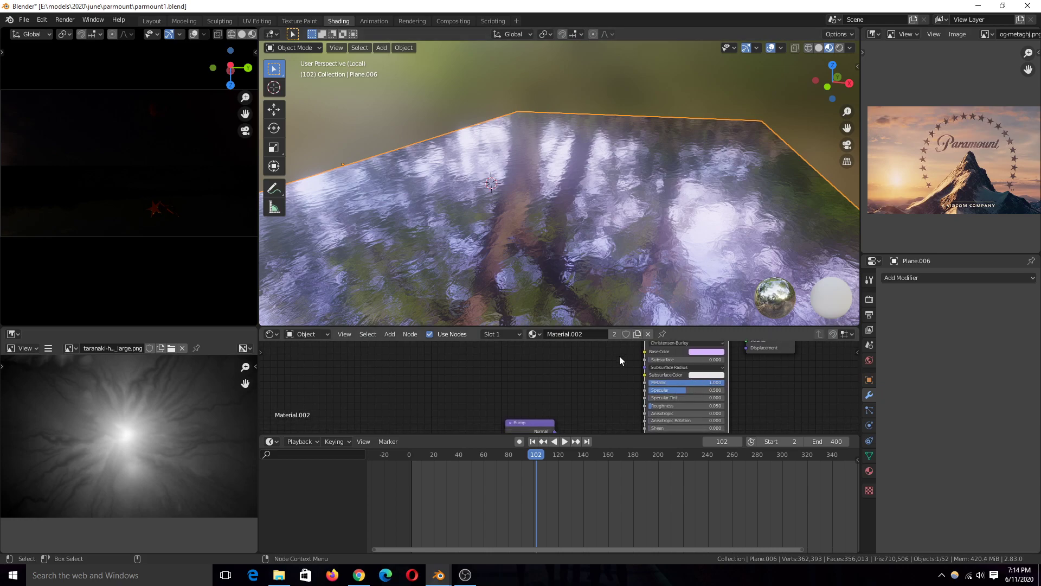
{"action": "key", "text": "ctrl+s"}
Leave local view, switch to solid shading and deselect everything to view the mountains and text from the front.
{"action": "key", "text": "KP_Divide"}
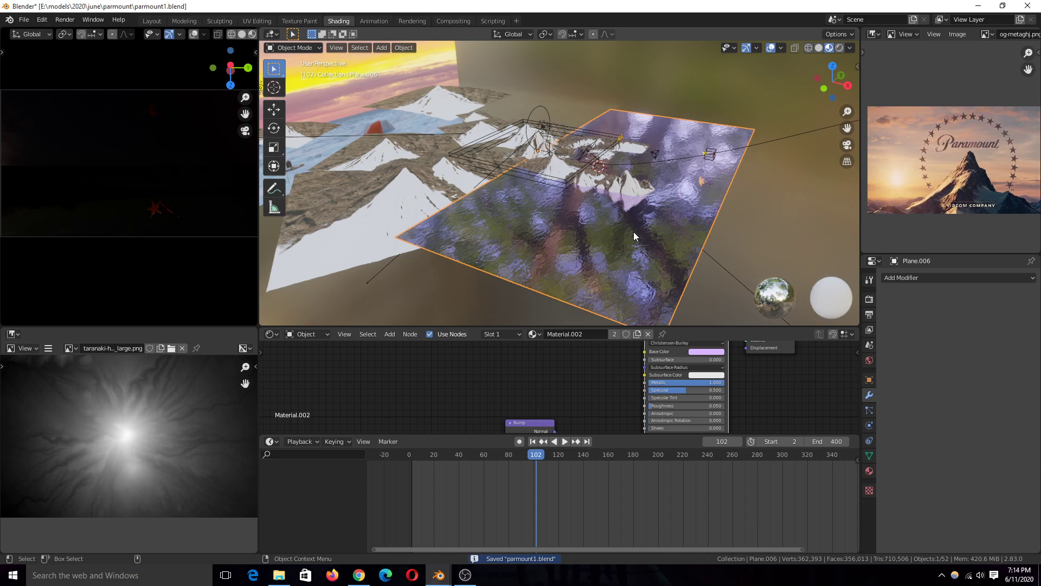
{"action": "key", "text": "z"}
{"action": "left_click", "coordinate": [766, 217]}
{"action": "key", "text": "alt+a"}
{"action": "middle_click_drag", "start_coordinate": [698, 233], "coordinate": [664, 238]}
{"action": "scroll", "coordinate": [663, 237], "scroll_direction": "up", "scroll_amount": 4}
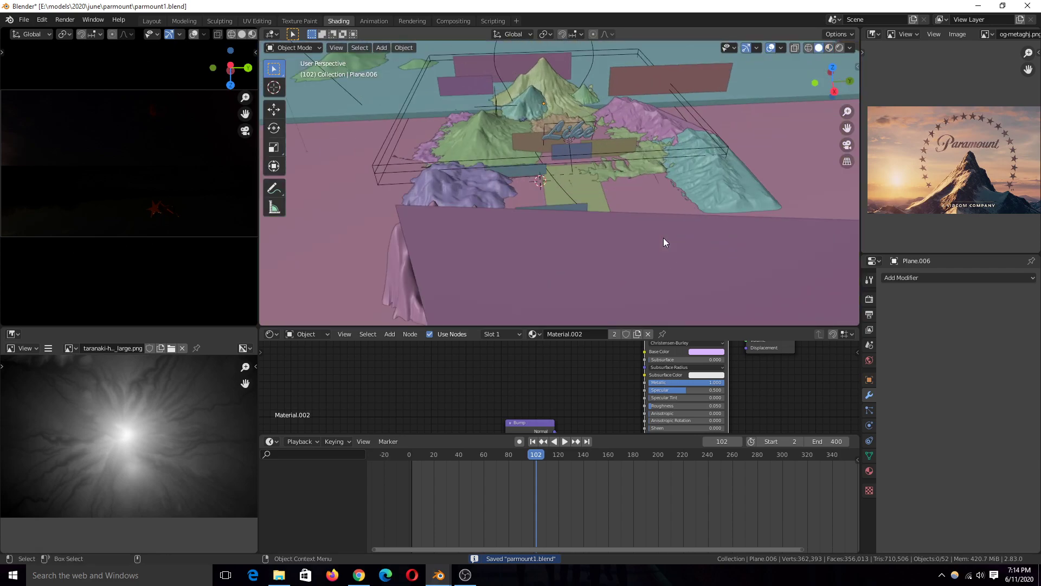
Play the animation from frame 102 to frame 179 to preview the clouds through the camera.
{"action": "key", "text": "space"}
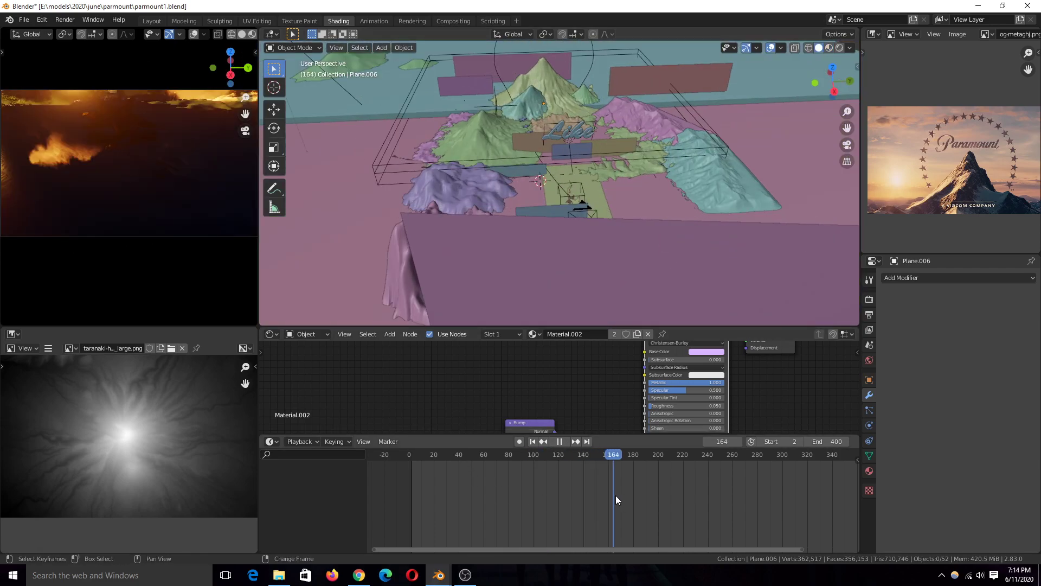
{"action": "key", "text": "space"}
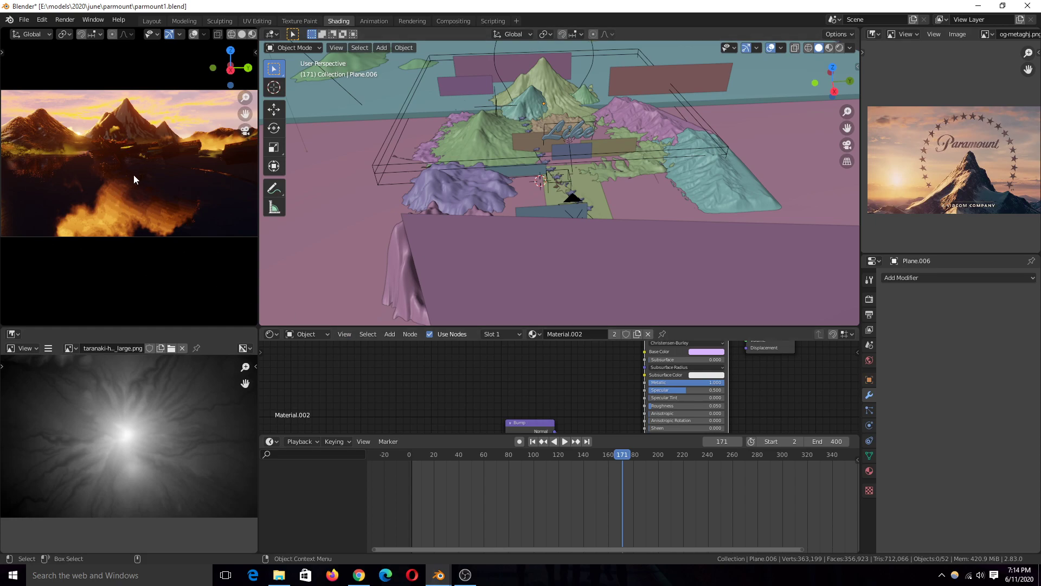
{"action": "left_click", "coordinate": [592, 515]}
{"action": "key", "text": "space"}
{"action": "key", "text": "space"}
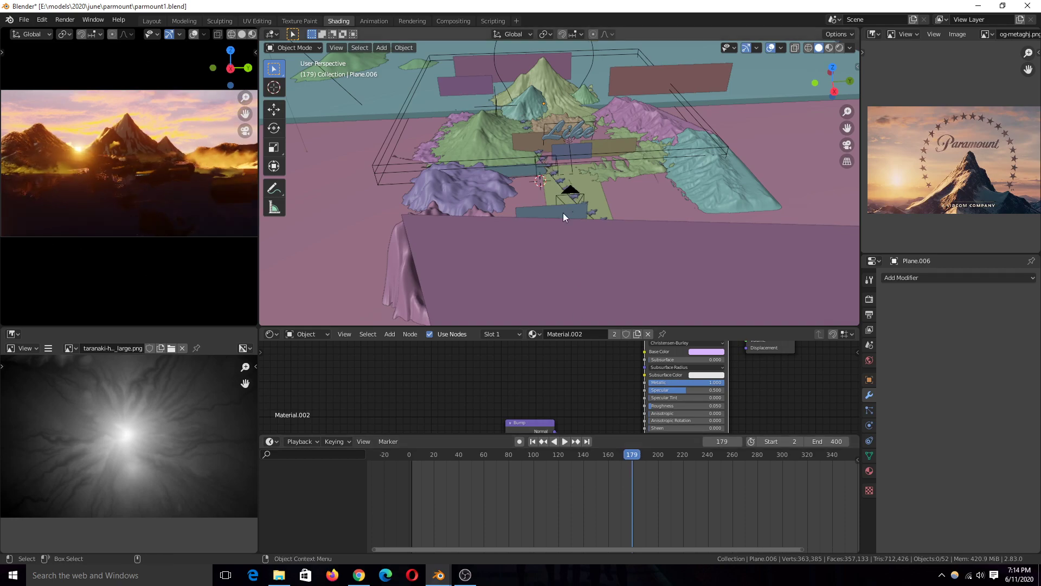
Select the foreground cloud plane, frame it and inspect its whole material node tree and its place in the scene.
{"action": "left_click", "coordinate": [563, 213]}
{"action": "key", "text": "KP_Decimal"}
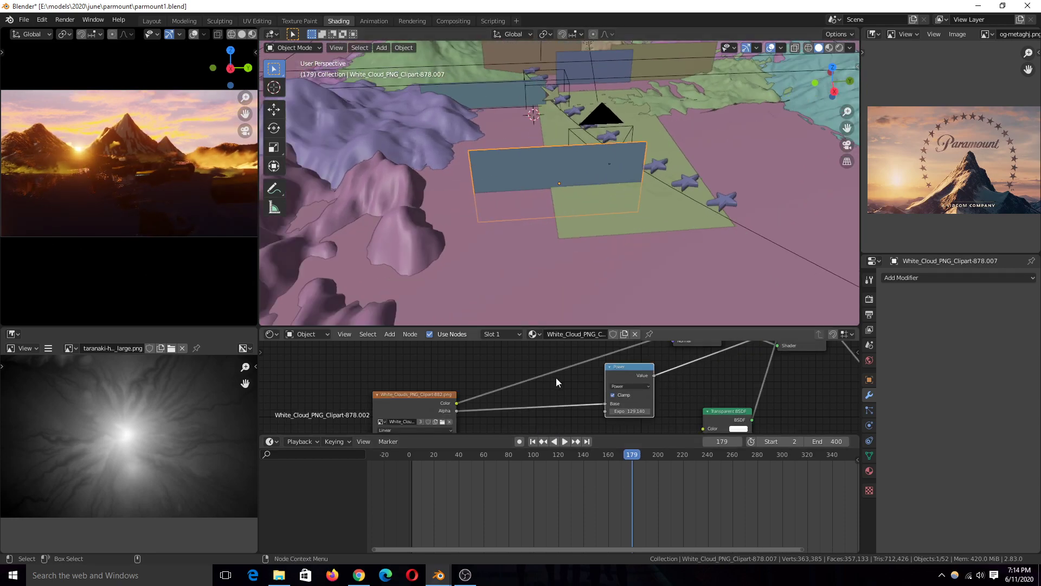
{"action": "key", "text": "Home"}
{"action": "middle_click_drag", "start_coordinate": [515, 400], "coordinate": [462, 410]}
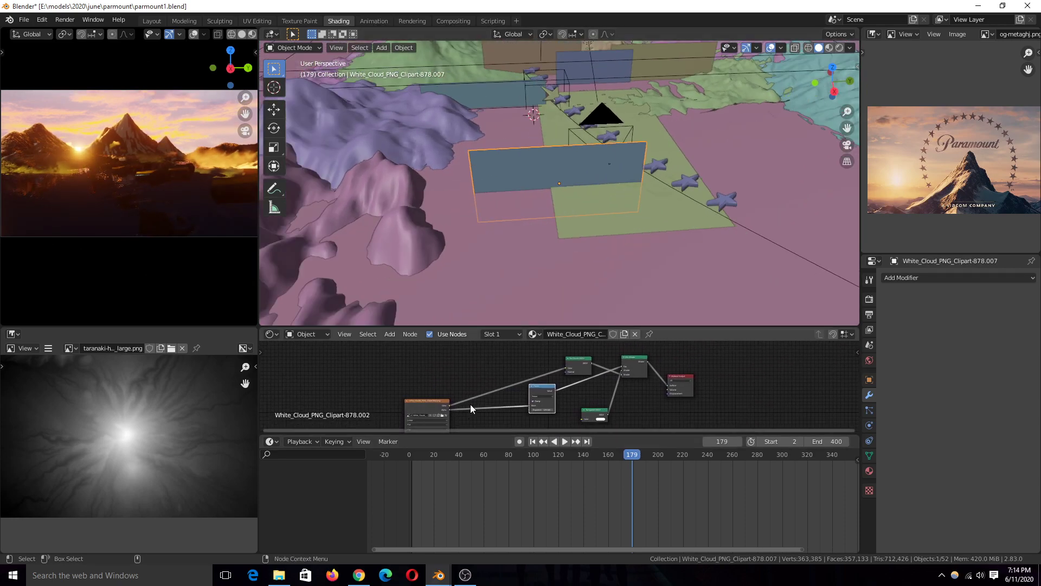
{"action": "scroll", "coordinate": [514, 383], "scroll_direction": "up", "scroll_amount": 1}
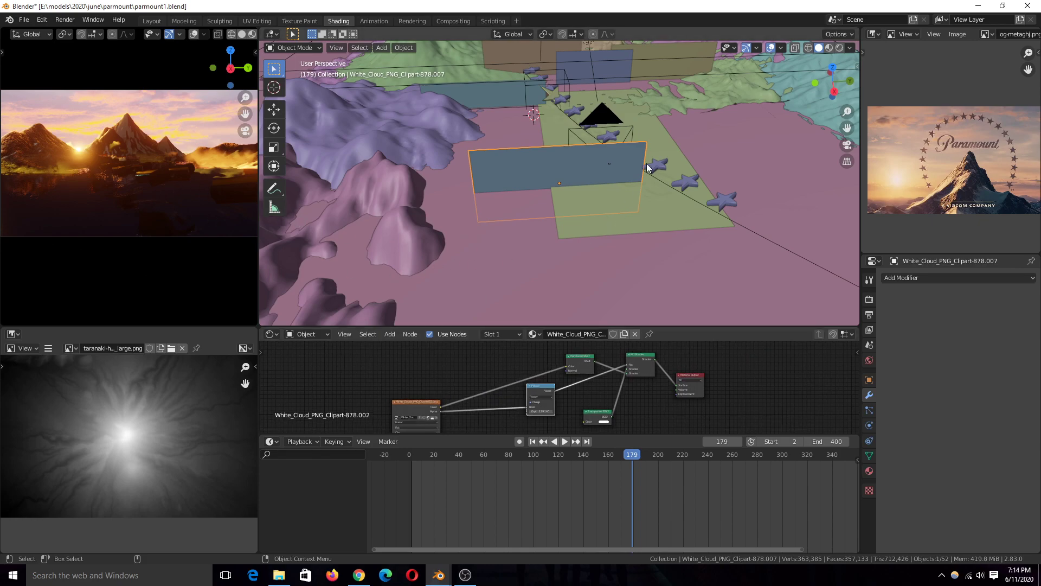
{"action": "scroll", "coordinate": [568, 212], "scroll_direction": "up", "scroll_amount": 2}
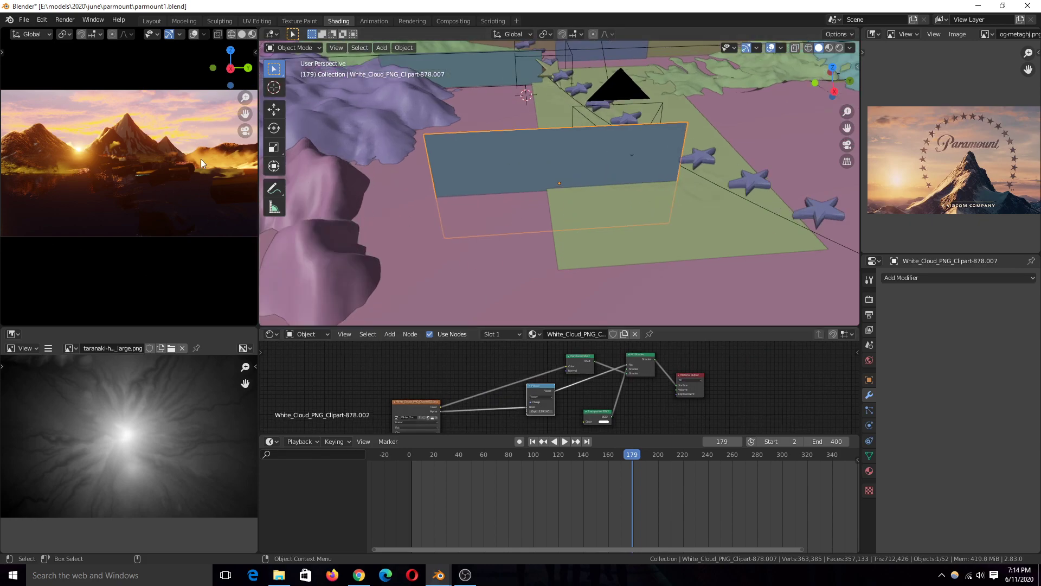
{"action": "scroll", "coordinate": [564, 184], "scroll_direction": "down", "scroll_amount": 3}
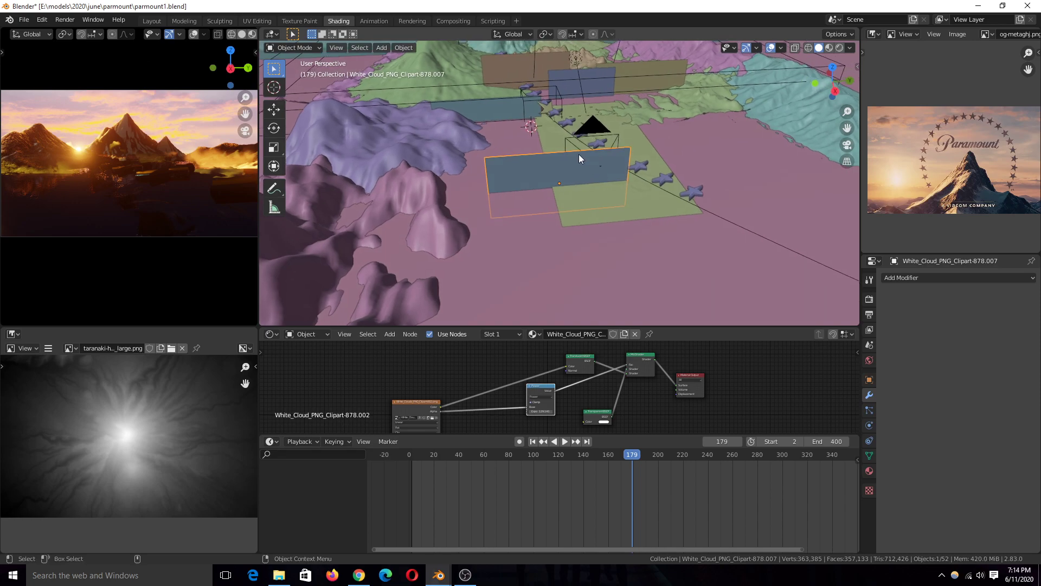
Enlarge the shader editor to show more of the cloud material's nodes and bring the animation to frame 180.
{"action": "left_click", "coordinate": [541, 503]}
{"action": "key", "text": "space"}
{"action": "key", "text": "space"}
{"action": "scroll", "coordinate": [631, 396], "scroll_direction": "up", "scroll_amount": 2}
{"action": "middle_click_drag", "start_coordinate": [603, 361], "coordinate": [575, 381]}
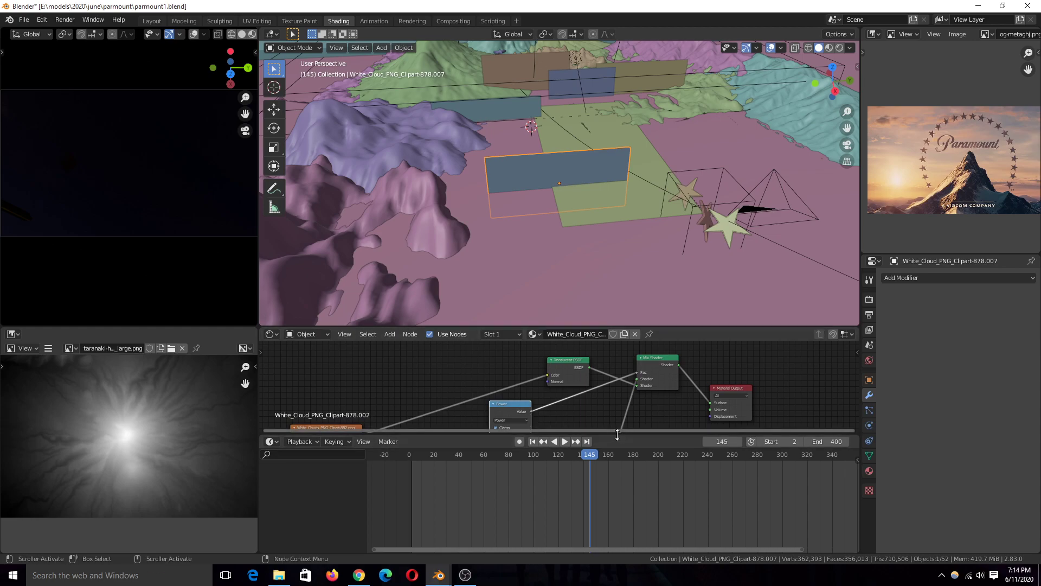
{"action": "left_click_drag", "start_coordinate": [617, 434], "coordinate": [610, 479]}
{"action": "key", "text": "space"}
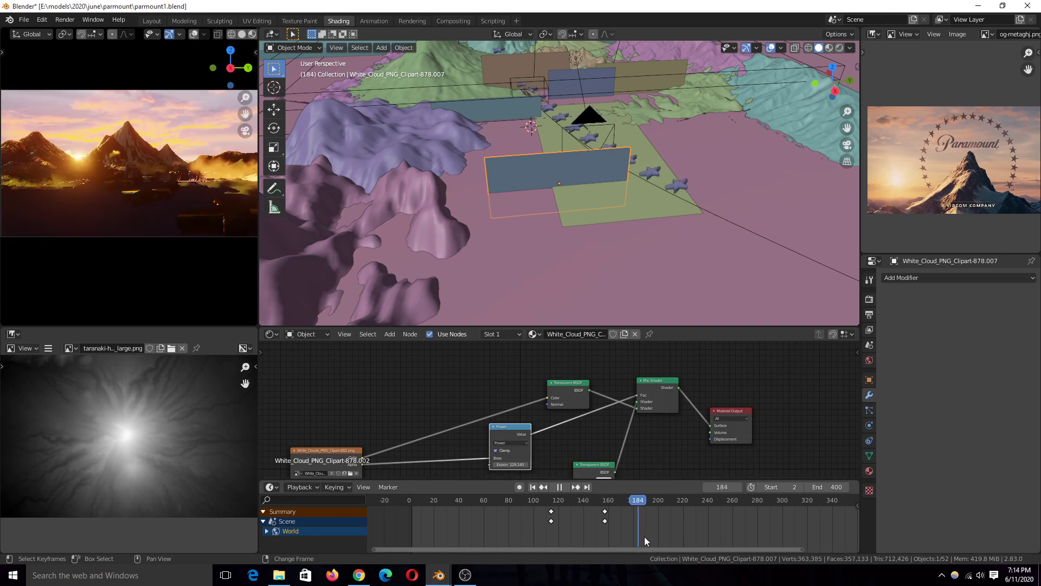
{"action": "key", "text": "Escape"}
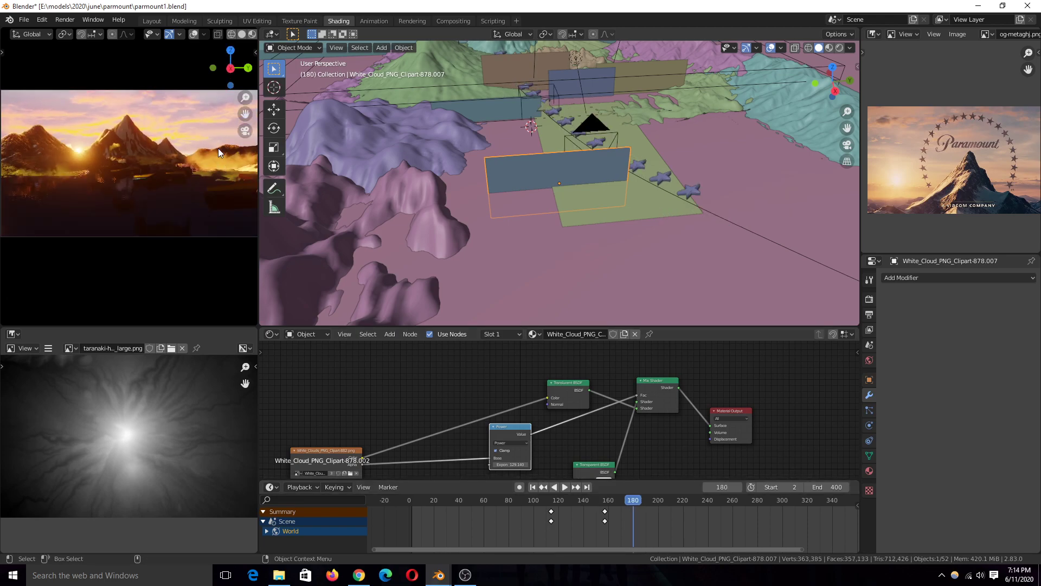
Try moving the olive cloud plane near the main mountain to see its effect in the camera view.
{"action": "left_click", "coordinate": [635, 79]}
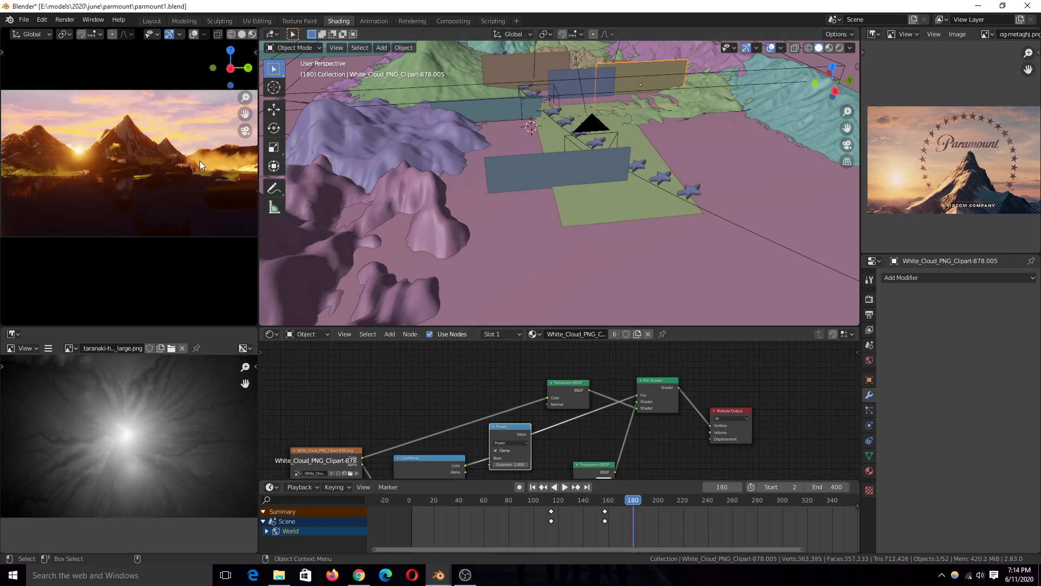
{"action": "key", "text": "g"}
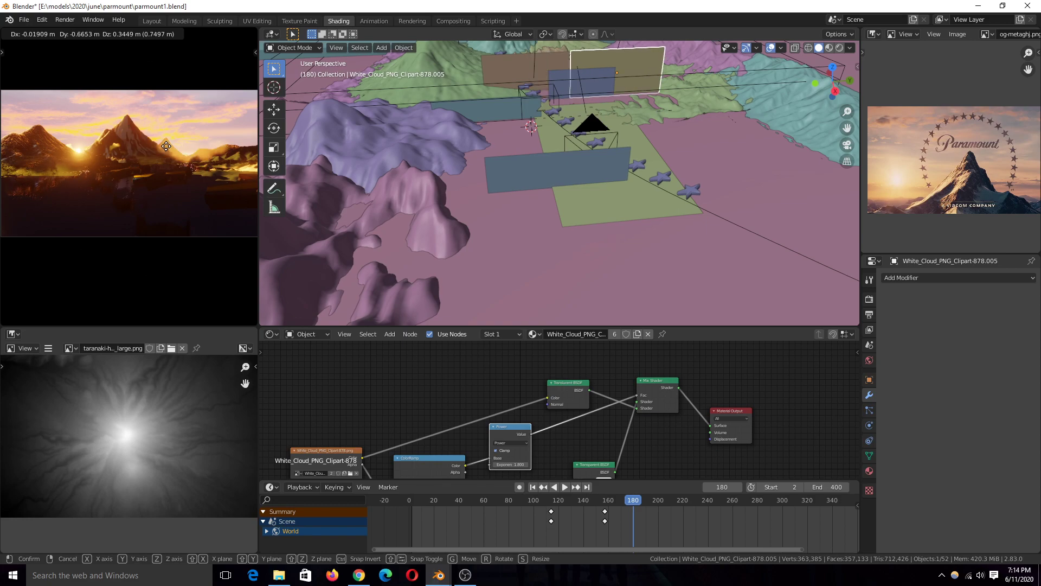
{"action": "left_click", "coordinate": [170, 162]}
{"action": "left_click", "coordinate": [579, 295]}
Examine the cloud material's image texture, ColorRamp, Power and shader nodes, and save the file.
{"action": "scroll", "coordinate": [563, 425], "scroll_direction": "up", "scroll_amount": 2}
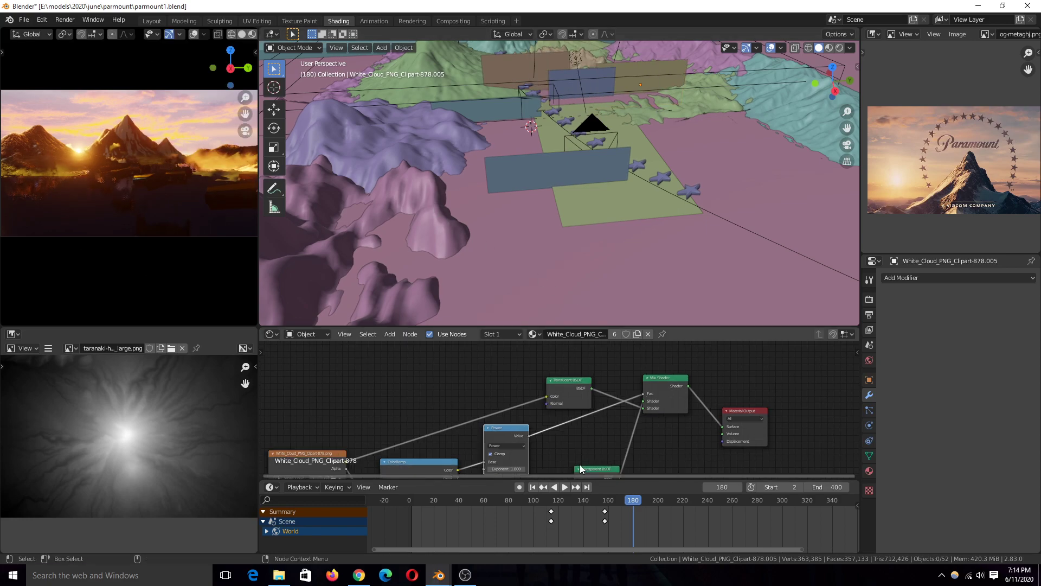
{"action": "middle_click_drag", "start_coordinate": [589, 424], "coordinate": [619, 385]}
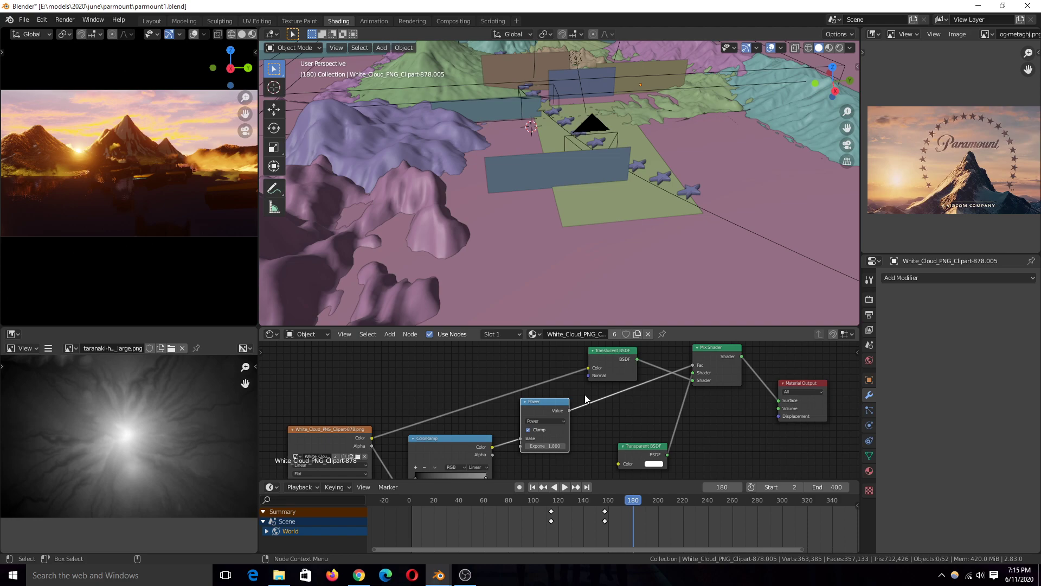
{"action": "key", "text": "ctrl+s"}
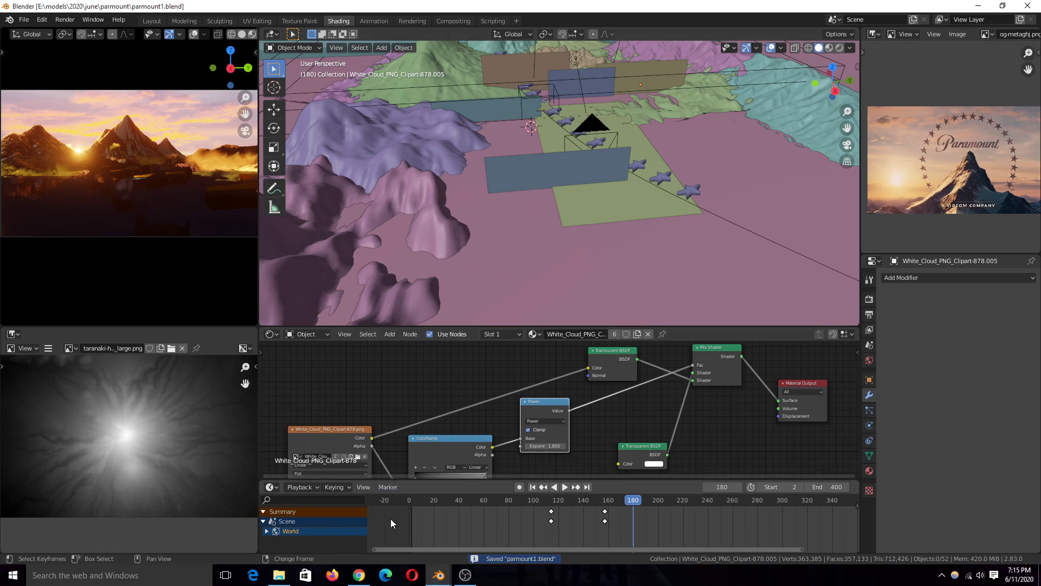
Play and scrub the animation to frame 225 to preview the stars flying towards the mountain.
{"action": "right_click_drag", "start_coordinate": [443, 527], "coordinate": [452, 528], "text": "shift"}
{"action": "left_click_drag", "start_coordinate": [452, 528], "coordinate": [503, 528]}
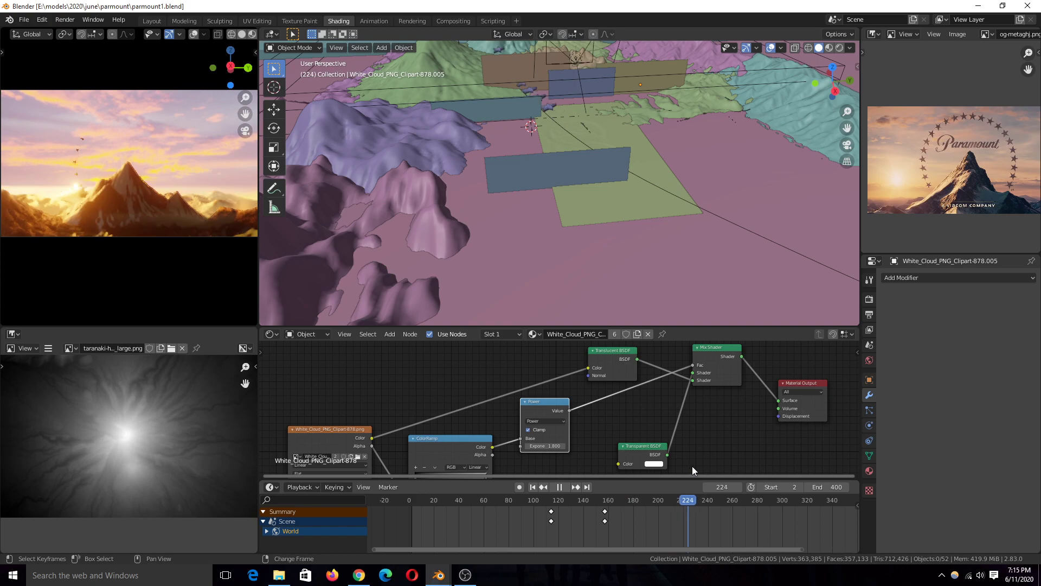
{"action": "right_click_drag", "start_coordinate": [656, 463], "coordinate": [690, 453], "text": "shift"}
{"action": "key", "text": "space"}
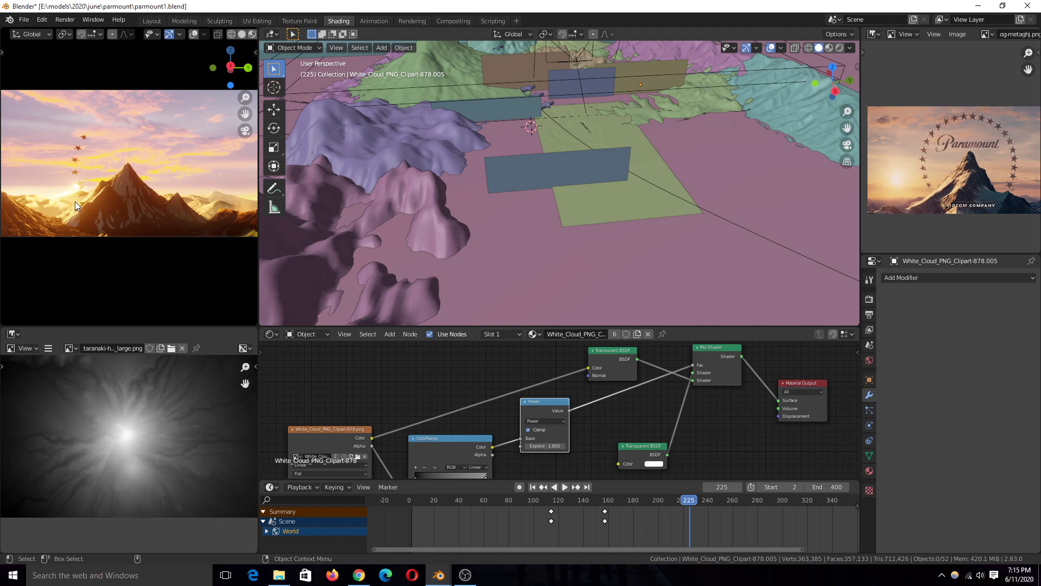
Select and frame the sun sphere, preview its glow in Material Preview and return to solid shading.
{"action": "scroll", "coordinate": [462, 93], "scroll_direction": "down", "scroll_amount": 7}
{"action": "mouse_move", "coordinate": [536, 74]}
{"action": "middle_mouse_down", "text": "shift"}
{"action": "mouse_move", "coordinate": [506, 87]}
{"action": "mouse_move", "coordinate": [494, 213]}
{"action": "mouse_move", "coordinate": [442, 94]}
{"action": "mouse_move", "coordinate": [562, 59]}
{"action": "mouse_move", "coordinate": [608, 84]}
{"action": "middle_mouse_up", "text": "shift"}
{"action": "left_click", "coordinate": [440, 86]}
{"action": "key", "text": "KP_Decimal"}
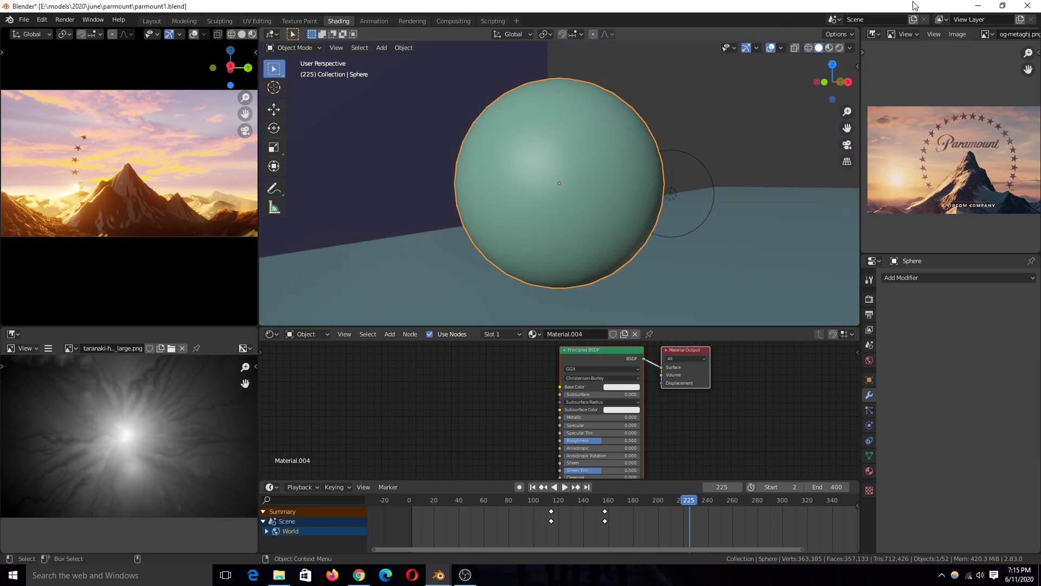
{"action": "left_click", "coordinate": [829, 49]}
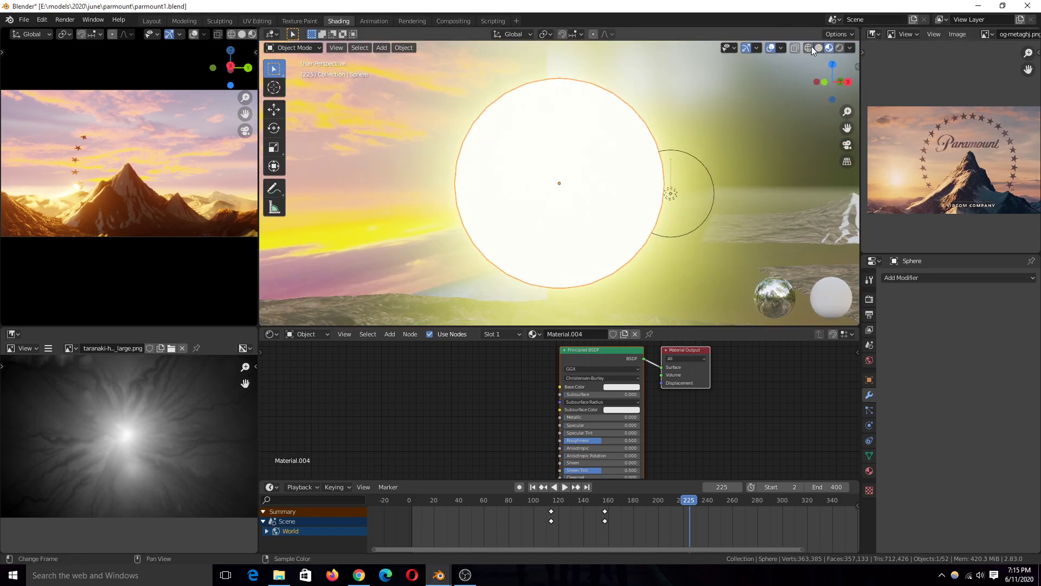
{"action": "left_click", "coordinate": [810, 48]}
{"action": "left_click", "coordinate": [819, 48]}
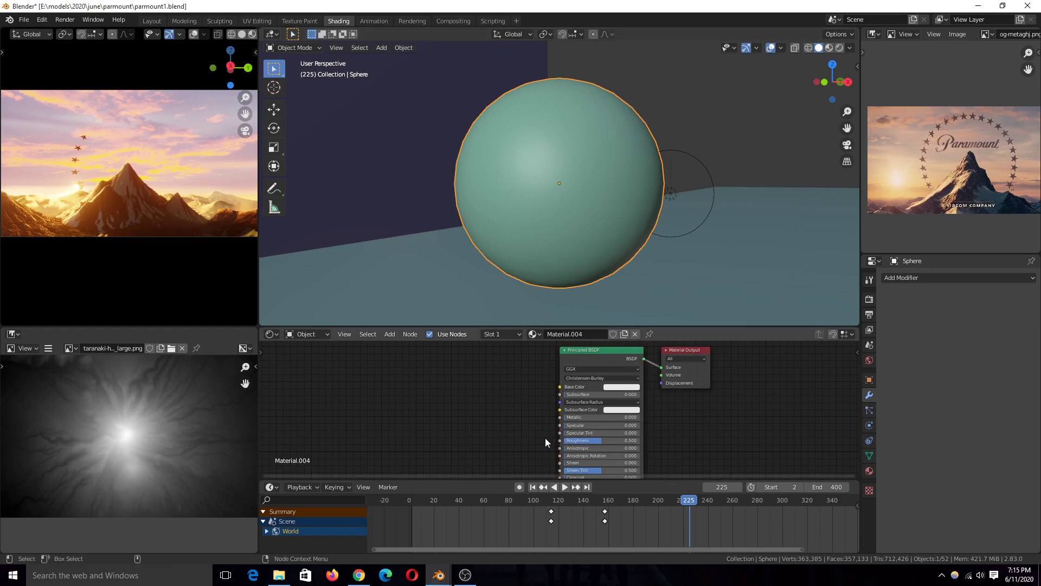
Inspect the white Emission colour in the sphere's Principled BSDF and view the sphere beside its light.
{"action": "scroll", "coordinate": [546, 438], "scroll_direction": "down", "scroll_amount": 3, "text": "shift"}
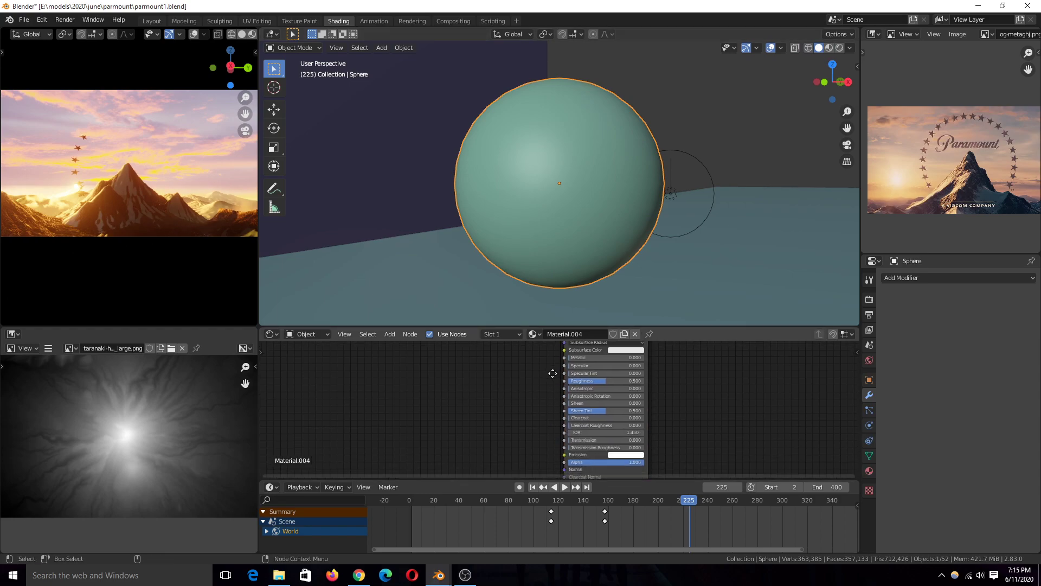
{"action": "left_click", "coordinate": [622, 453]}
{"action": "scroll", "coordinate": [723, 293], "scroll_direction": "down", "scroll_amount": 4}
{"action": "middle_click_drag", "start_coordinate": [723, 271], "coordinate": [672, 307]}
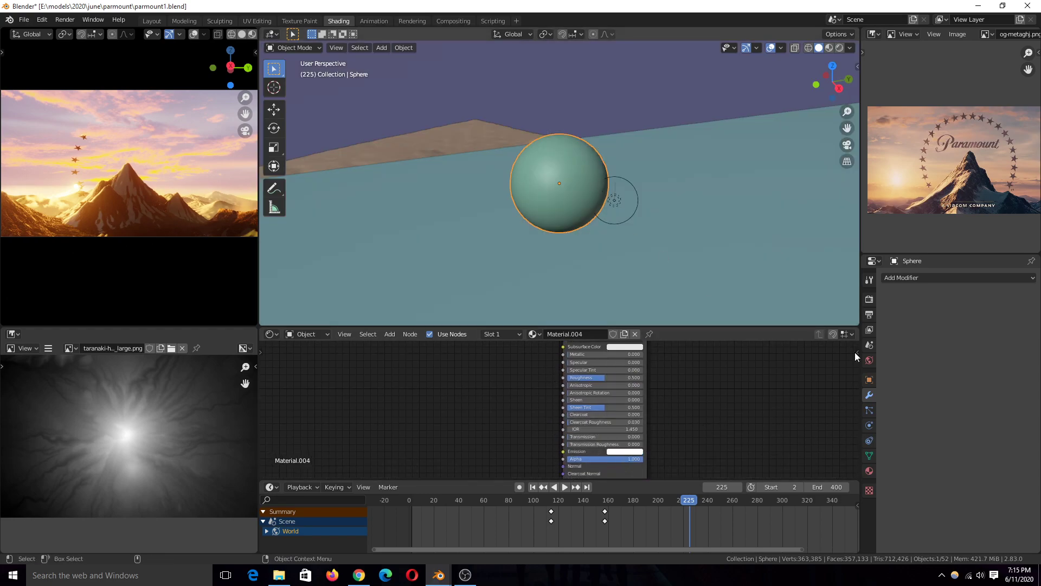
Show the Eevee render settings with Bloom and Screen Space Reflections, and save the file.
{"action": "left_click", "coordinate": [869, 299]}
{"action": "scroll", "coordinate": [914, 340], "scroll_direction": "up", "scroll_amount": 7}
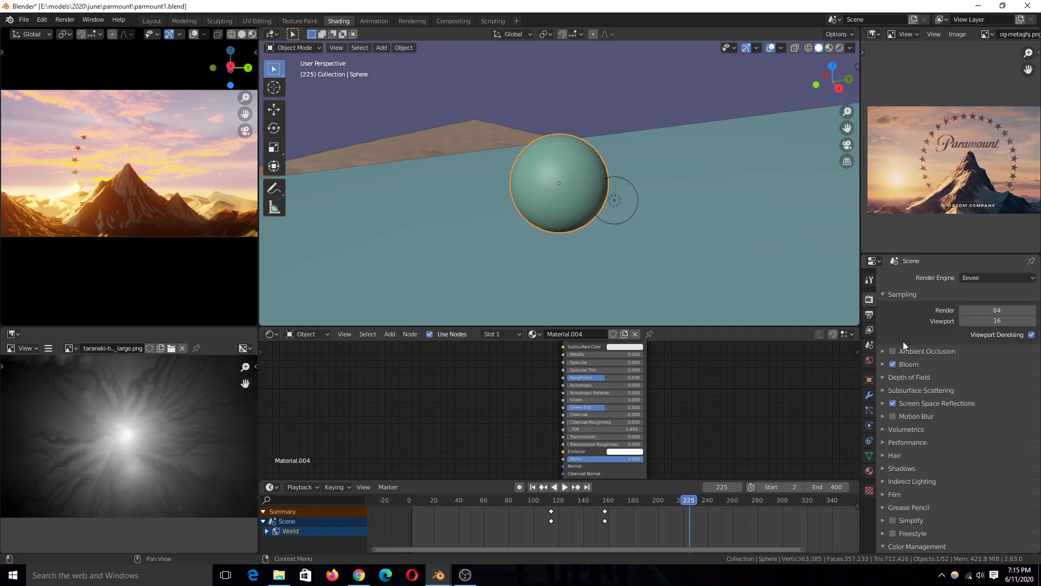
{"action": "key", "text": "ctrl+s"}
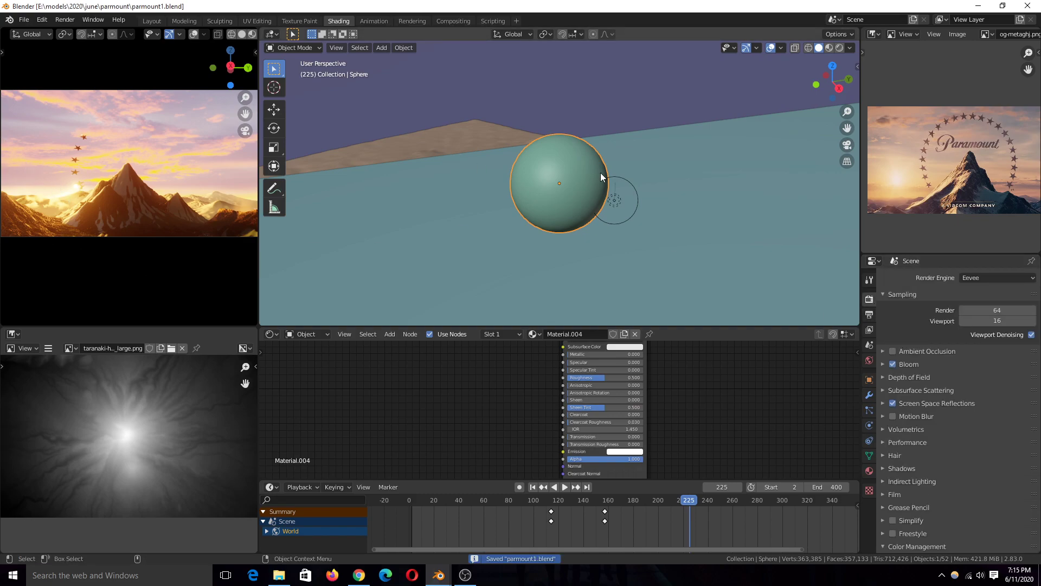
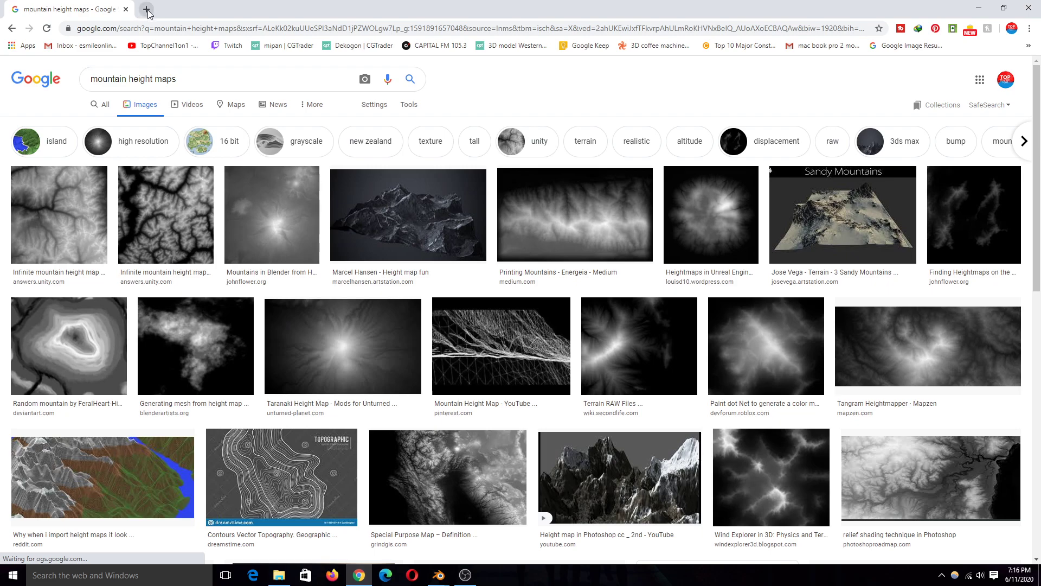
Show the TopChannel1on1 videos page on YouTube and switch back to Blender.
{"action": "left_click", "coordinate": [155, 45]}
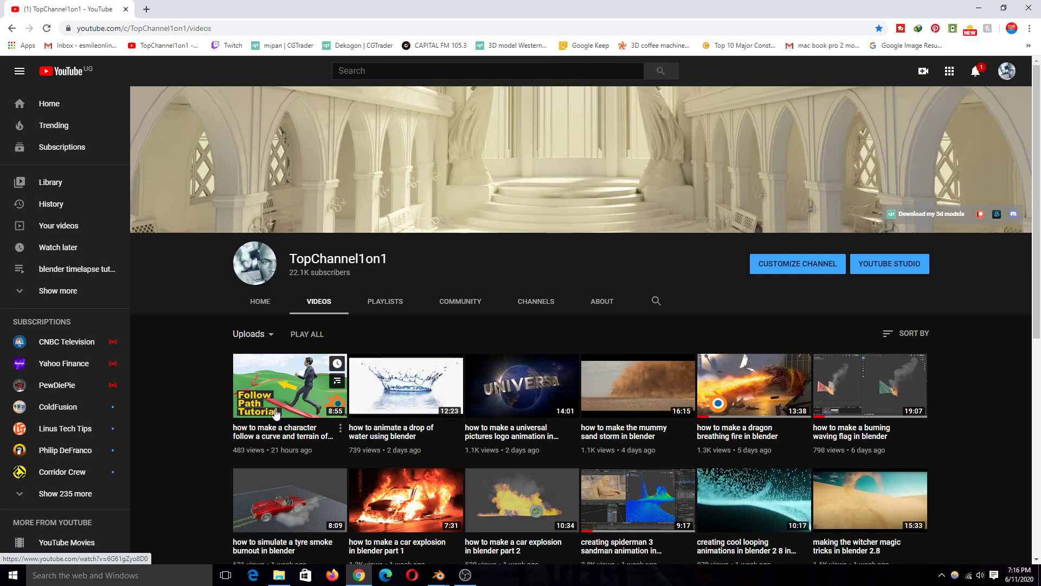
{"action": "left_click", "coordinate": [979, 8]}
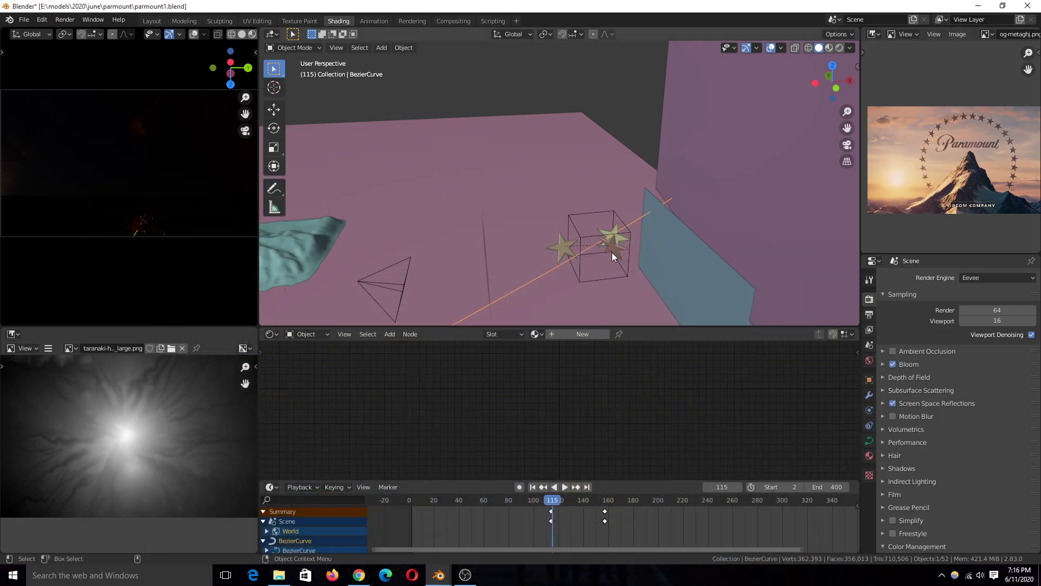
Inspect the Follow Path constraint on the empty beside the stars, and select its target Bezier curve.
{"action": "left_click", "coordinate": [627, 238]}
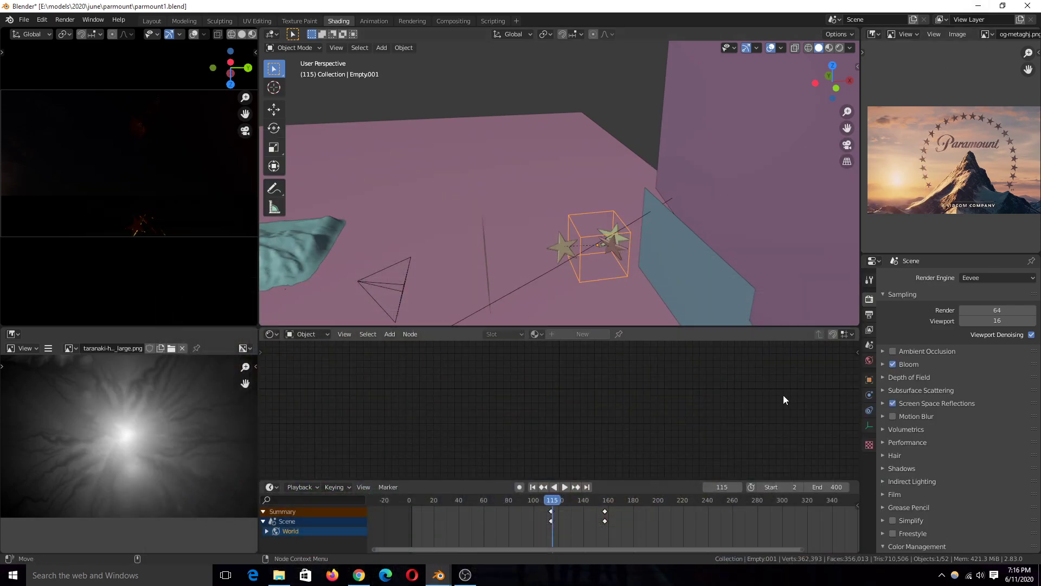
{"action": "left_click", "coordinate": [870, 410]}
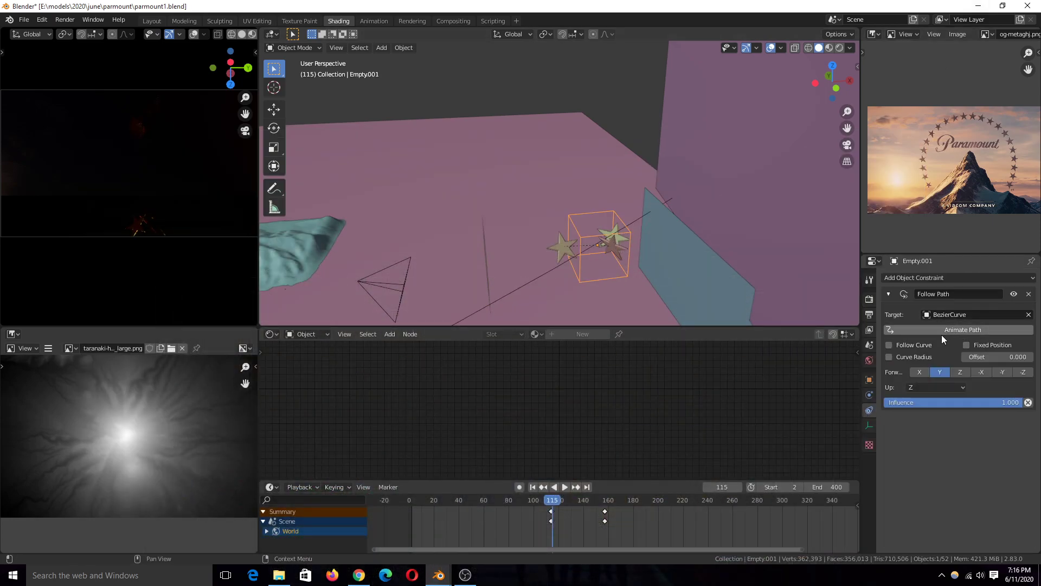
{"action": "scroll", "coordinate": [548, 180], "scroll_direction": "down", "scroll_amount": 8}
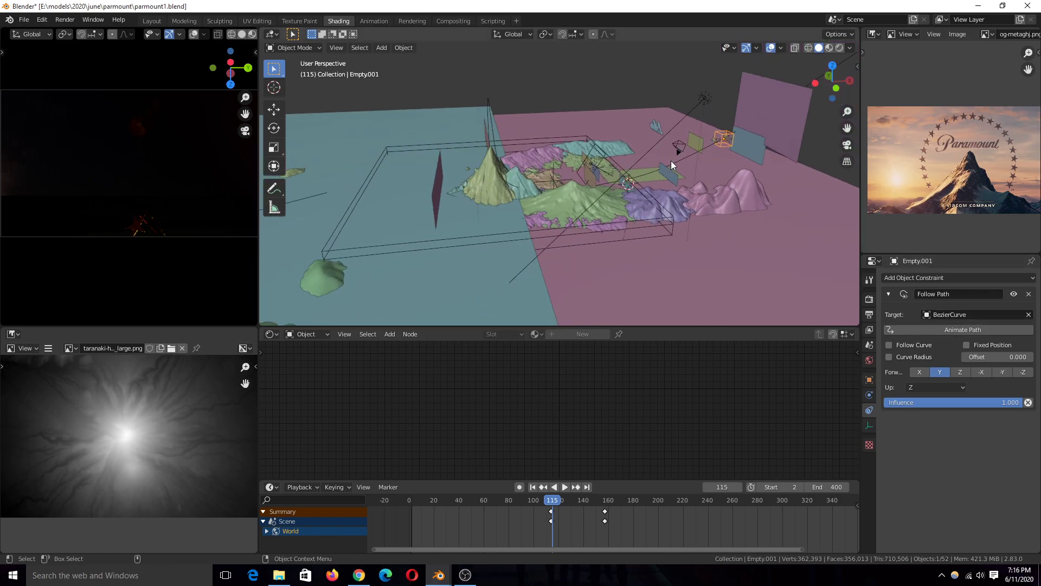
{"action": "left_click", "coordinate": [682, 155]}
{"action": "middle_click_drag", "start_coordinate": [806, 74], "coordinate": [734, 187]}
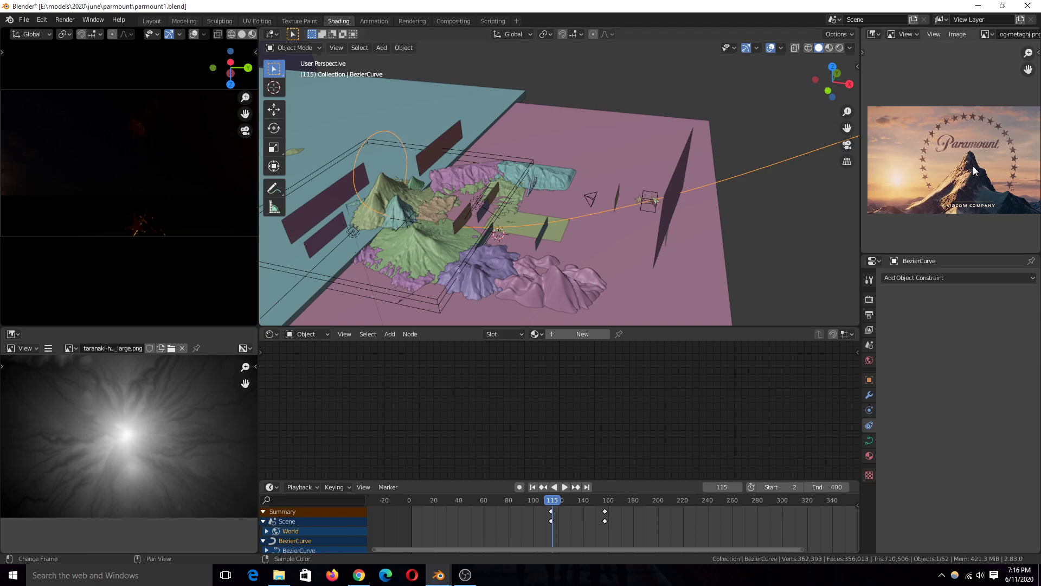
Play the animation and pause at frame 225 to view the stars along the curve from closer up.
{"action": "key", "text": "space"}
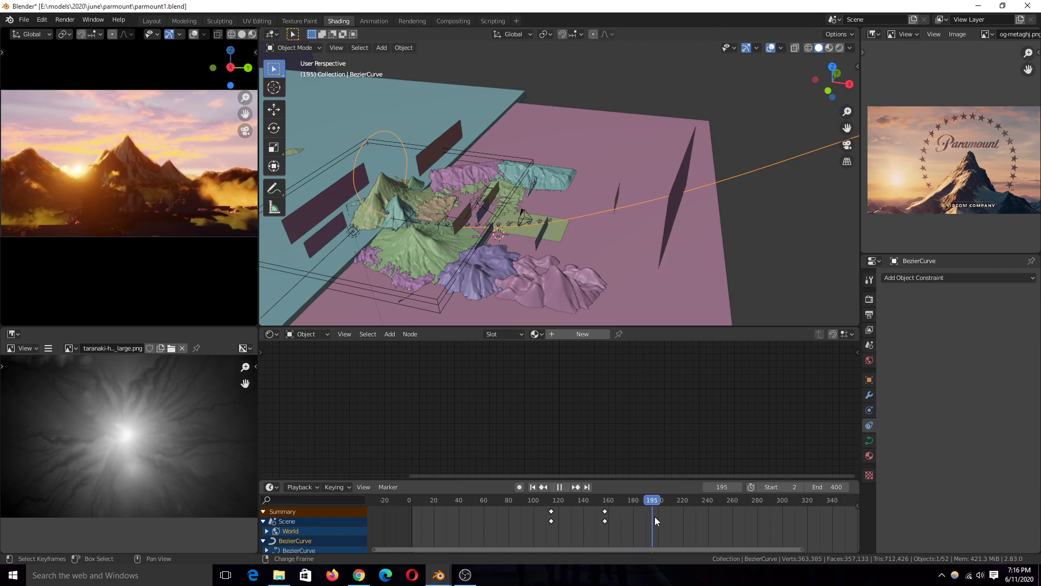
{"action": "key", "text": "space"}
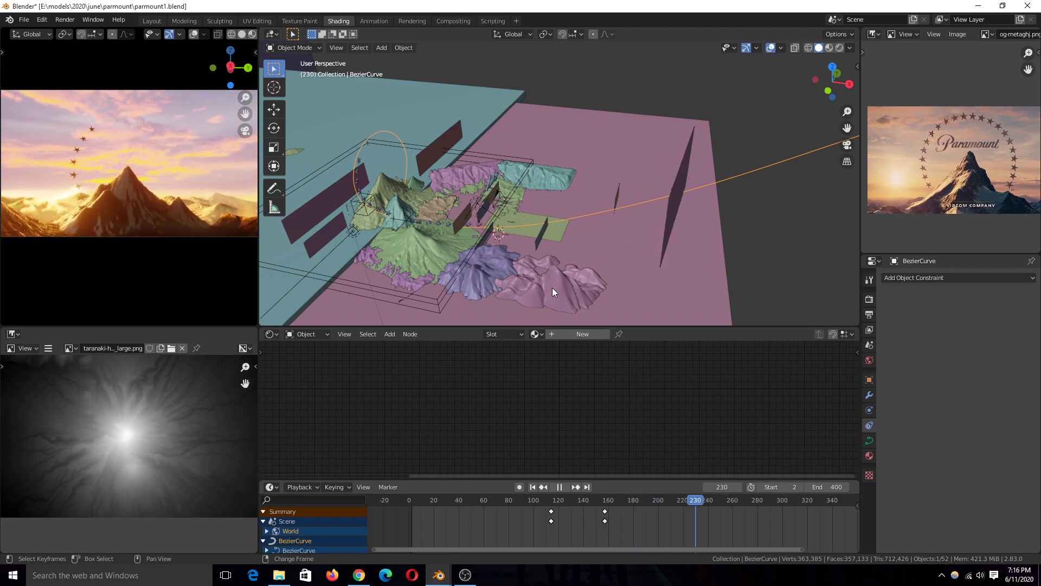
{"action": "middle_click_drag", "start_coordinate": [548, 257], "coordinate": [637, 251], "text": "shift"}
{"action": "scroll", "coordinate": [710, 238], "scroll_direction": "up", "scroll_amount": 3}
{"action": "middle_click_drag", "start_coordinate": [709, 238], "coordinate": [630, 253], "text": "shift"}
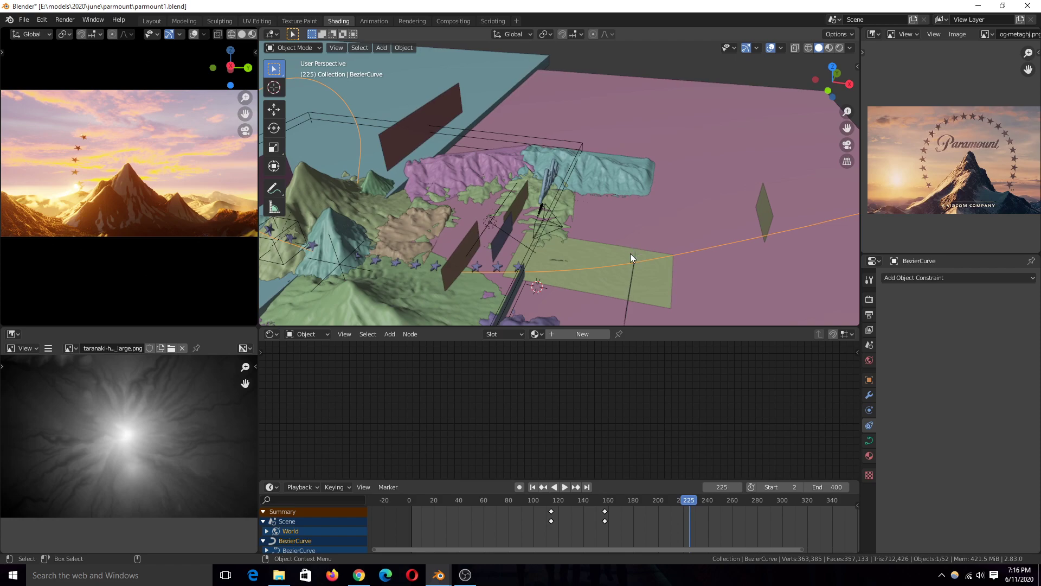
Rewind to frame 12, select the star near the far end of the curve and play to frame 46.
{"action": "left_click", "coordinate": [424, 500]}
{"action": "middle_click_drag", "start_coordinate": [705, 226], "coordinate": [541, 247], "text": "shift"}
{"action": "scroll", "coordinate": [513, 243], "scroll_direction": "down", "scroll_amount": 2}
{"action": "scroll", "coordinate": [514, 243], "scroll_direction": "down", "scroll_amount": 5}
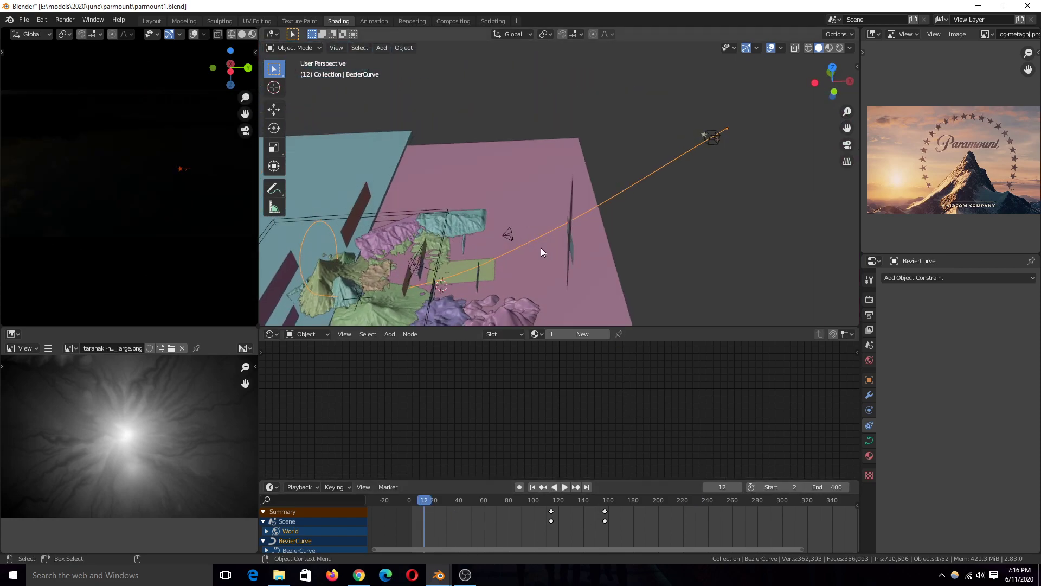
{"action": "left_click", "coordinate": [710, 137]}
{"action": "left_click", "coordinate": [703, 136]}
{"action": "key", "text": "space"}
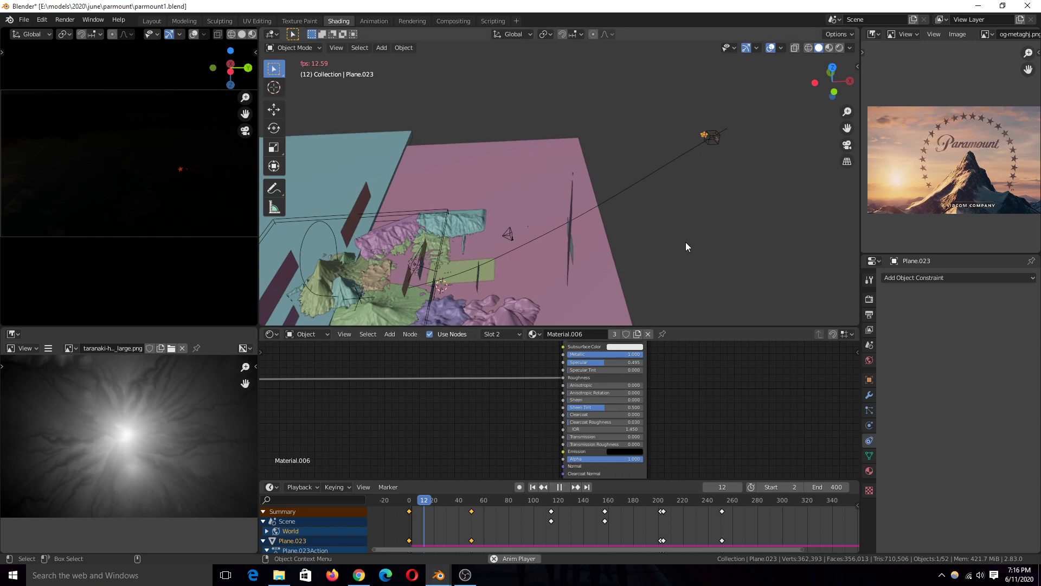
{"action": "key", "text": "space"}
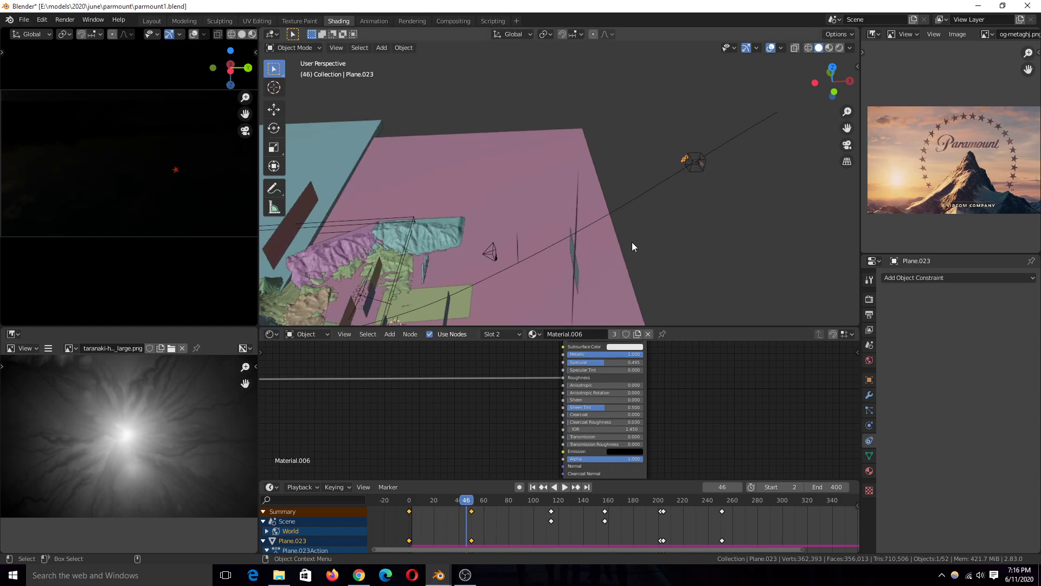
Resume playback to frame 174 to follow the line of stars travelling above the water.
{"action": "scroll", "coordinate": [632, 242], "scroll_direction": "up", "scroll_amount": 2}
{"action": "key", "text": "space"}
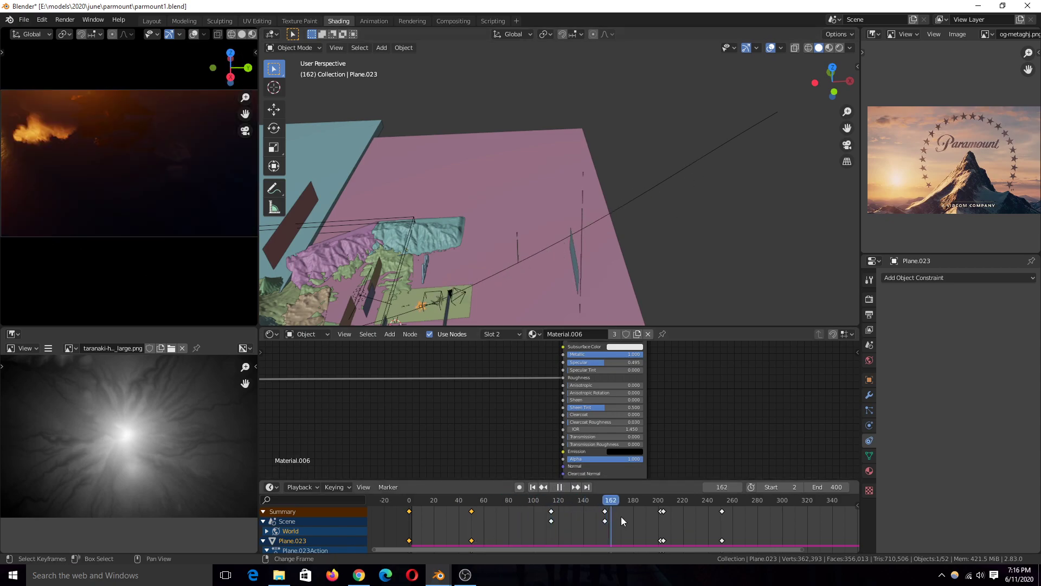
{"action": "key", "text": "space"}
{"action": "scroll", "coordinate": [662, 184], "scroll_direction": "up", "scroll_amount": 6}
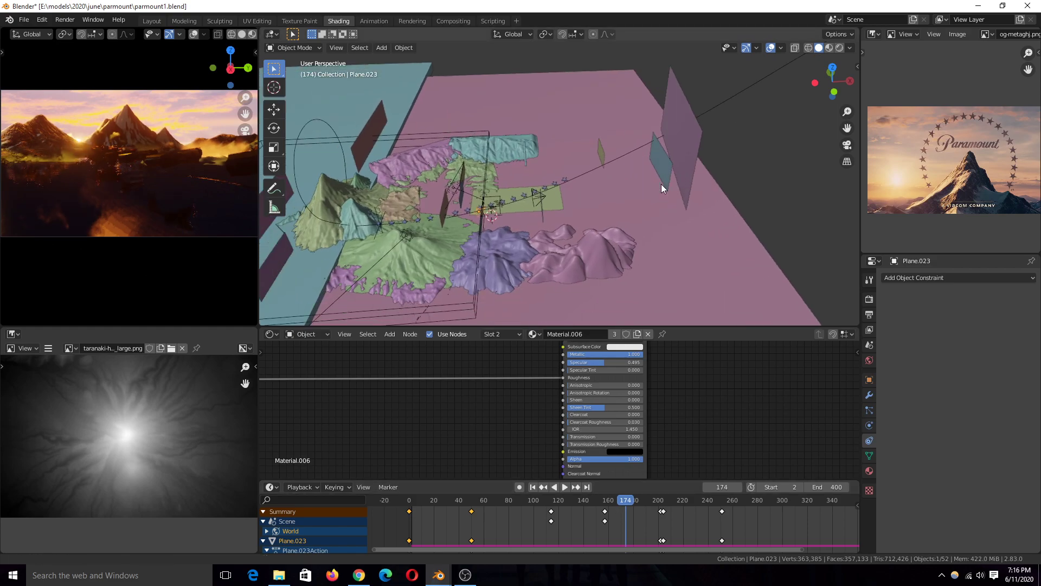
Select the camera, preview its motion from the start, return to frame 0 and save the file.
{"action": "left_click", "coordinate": [531, 216]}
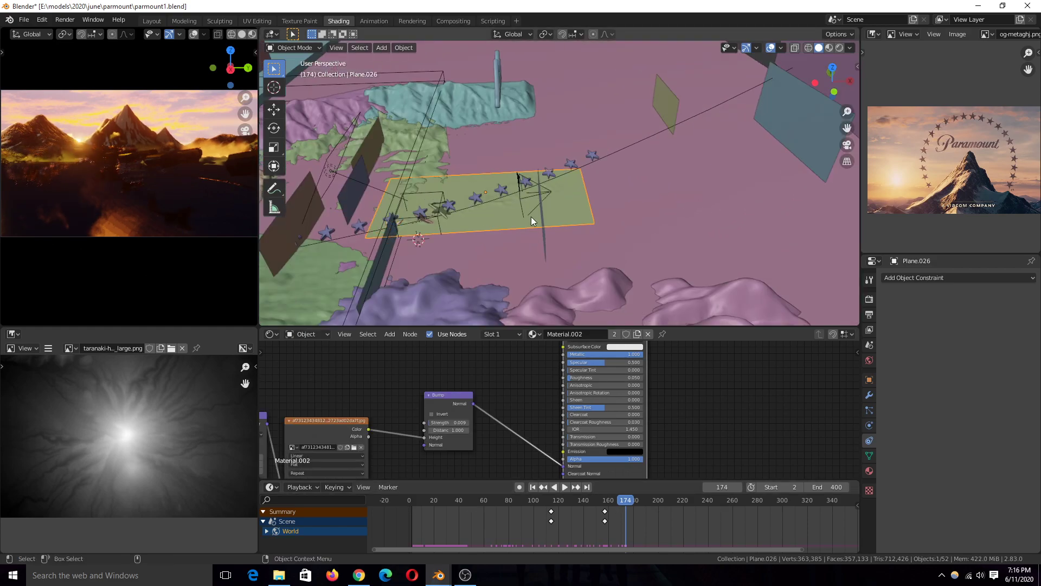
{"action": "left_click", "coordinate": [528, 201]}
{"action": "left_click", "coordinate": [441, 539]}
{"action": "key", "text": "space"}
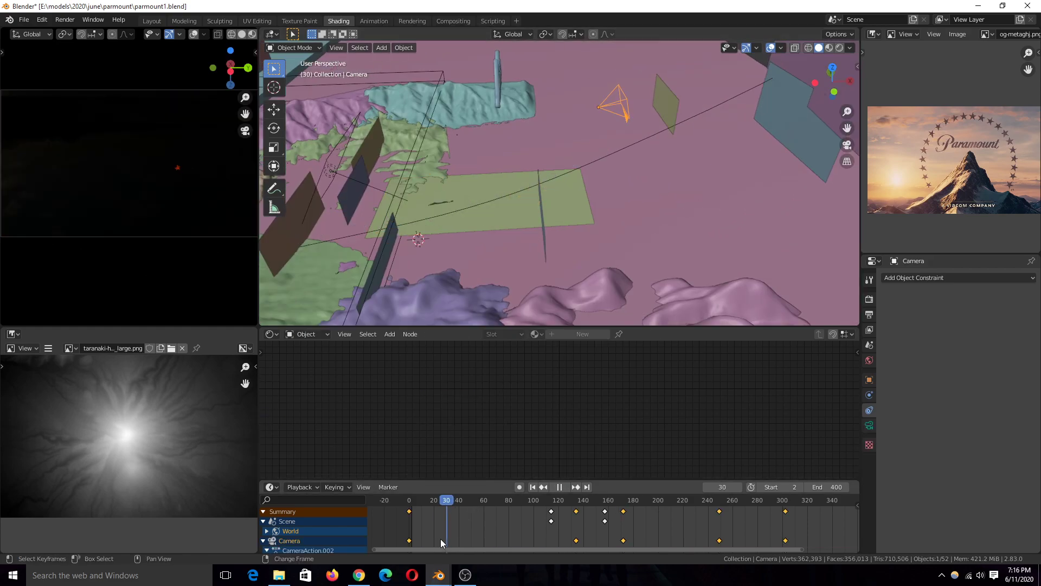
{"action": "right_click_drag", "start_coordinate": [473, 527], "coordinate": [407, 520], "text": "shift"}
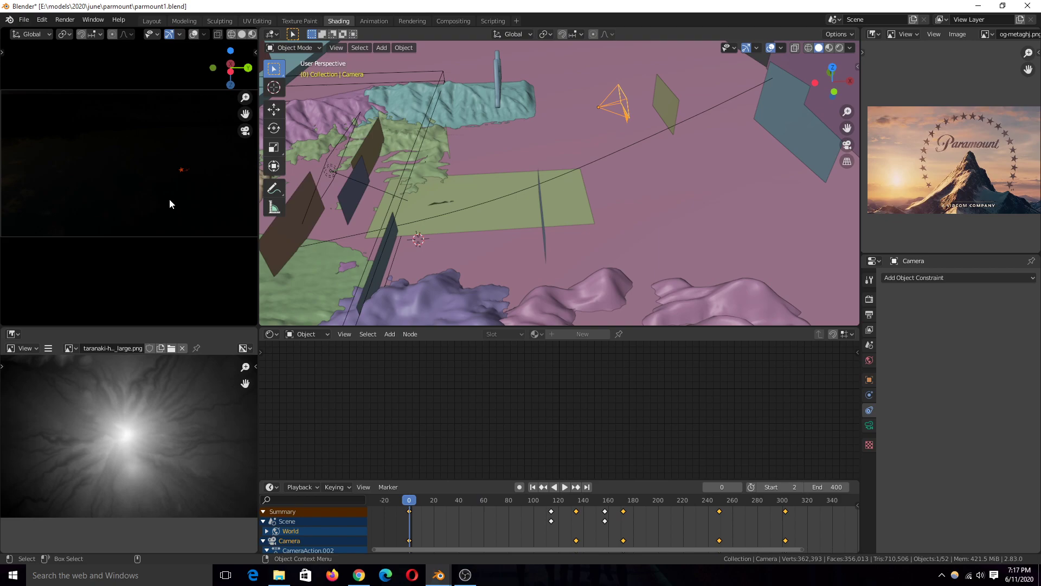
{"action": "scroll", "coordinate": [131, 205], "scroll_direction": "down", "scroll_amount": 2}
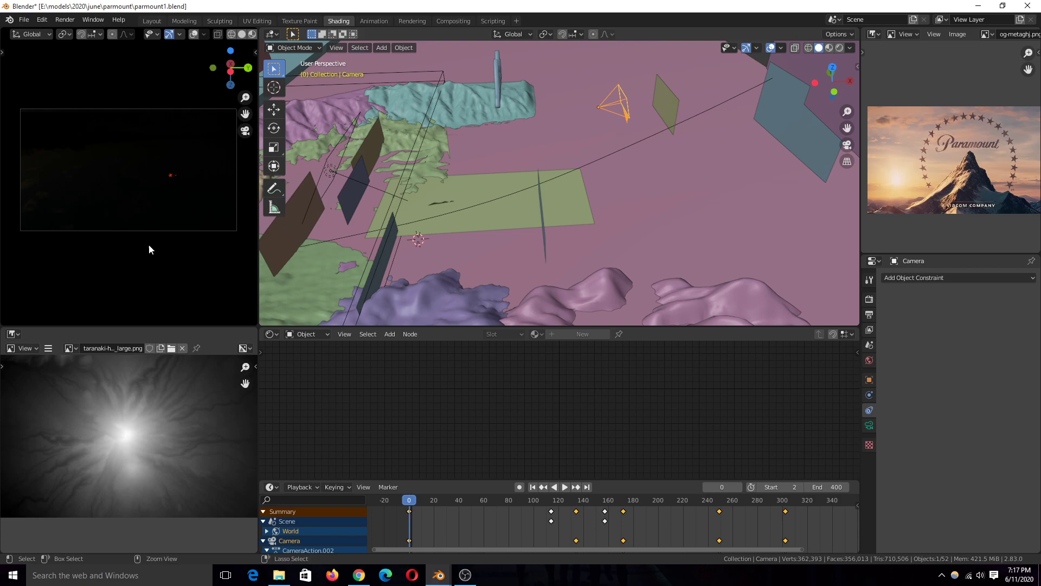
{"action": "key", "text": "ctrl+s"}
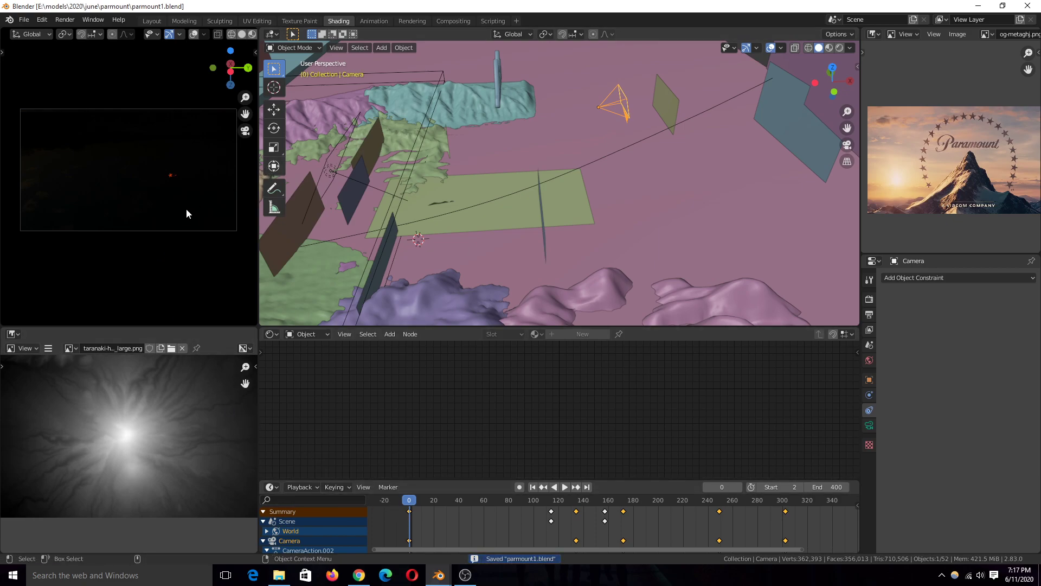
Scrub through the camera's keyframed move and stop at frame 172.
{"action": "scroll", "coordinate": [596, 82], "scroll_direction": "up", "scroll_amount": 4}
{"action": "middle_click_drag", "start_coordinate": [597, 82], "coordinate": [526, 111], "text": "shift"}
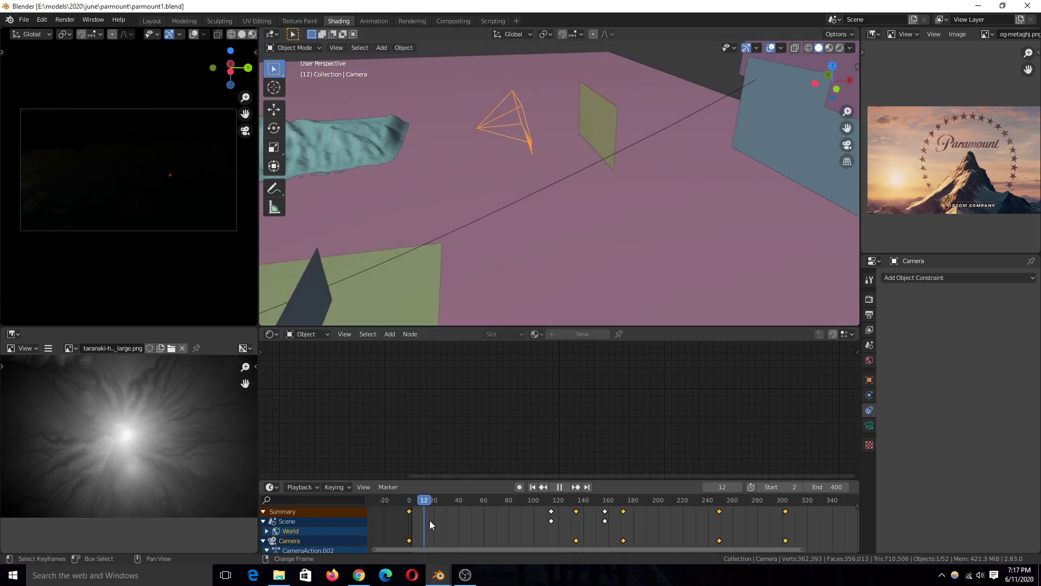
{"action": "right_click_drag", "start_coordinate": [450, 519], "coordinate": [579, 504]}
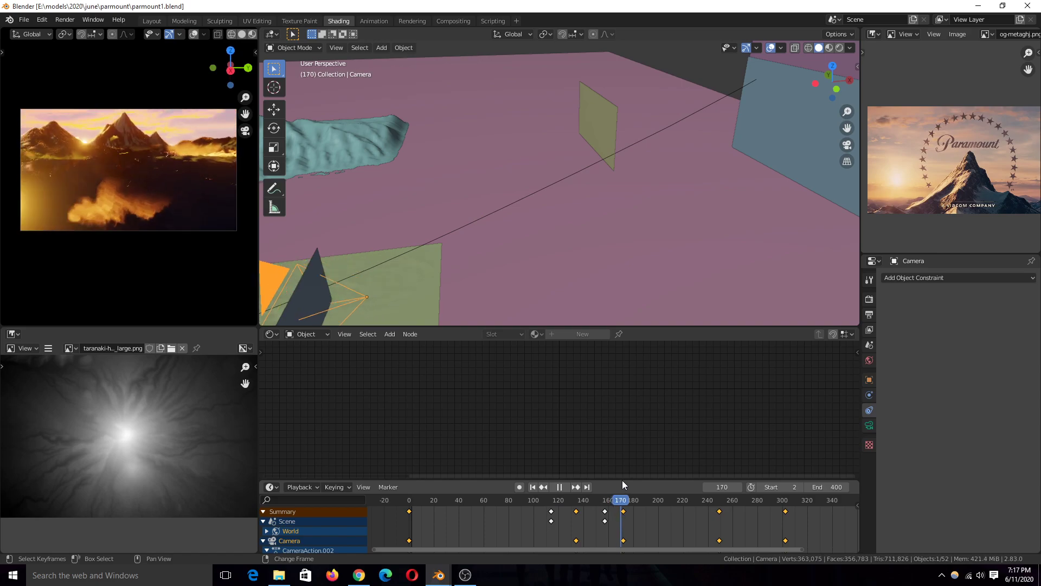
{"action": "key", "text": "space"}
Select the small water plane under the stars, preview its ripples and show its Dynamic Paint canvas settings.
{"action": "middle_click_drag", "start_coordinate": [457, 263], "coordinate": [616, 258], "text": "shift"}
{"action": "left_click", "coordinate": [631, 259]}
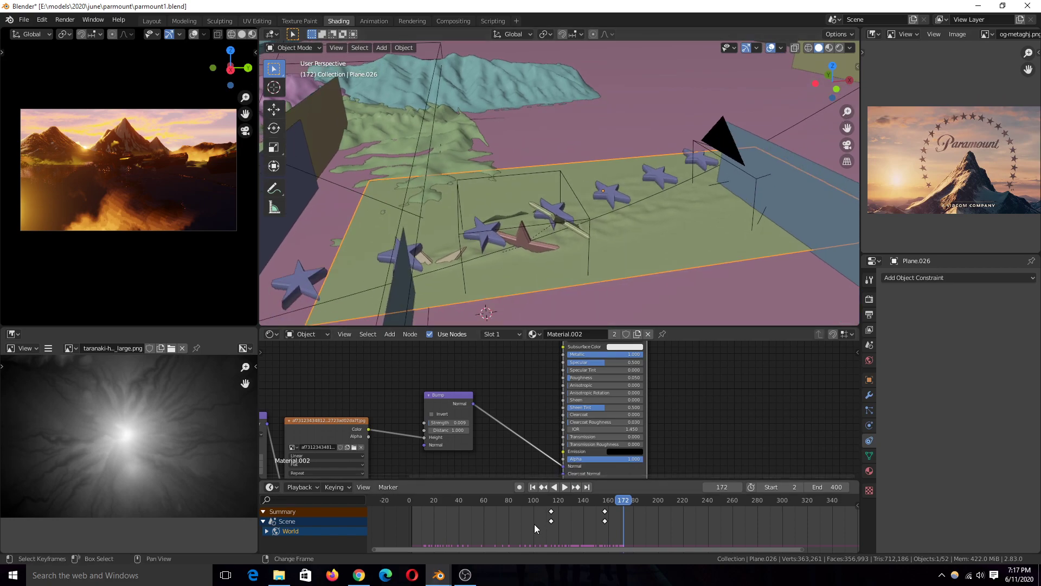
{"action": "right_click_drag", "start_coordinate": [396, 521], "coordinate": [390, 519], "text": "shift"}
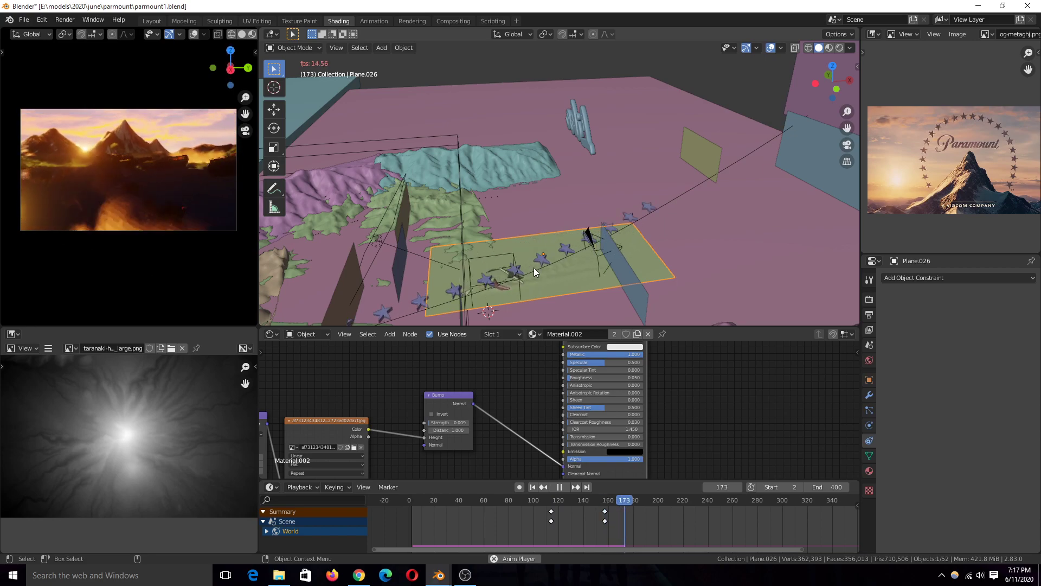
{"action": "key", "text": "space"}
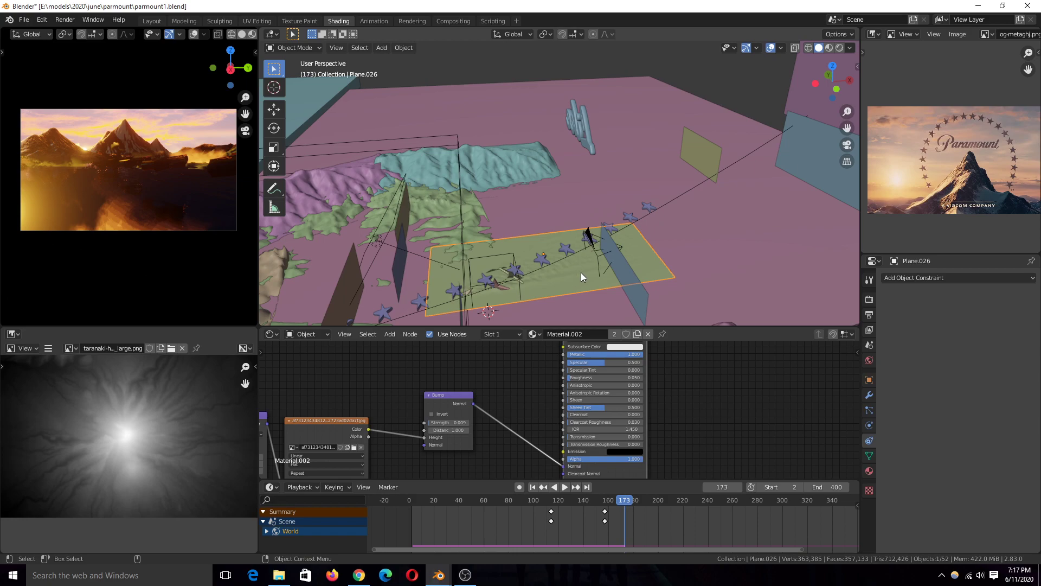
{"action": "left_click", "coordinate": [869, 424]}
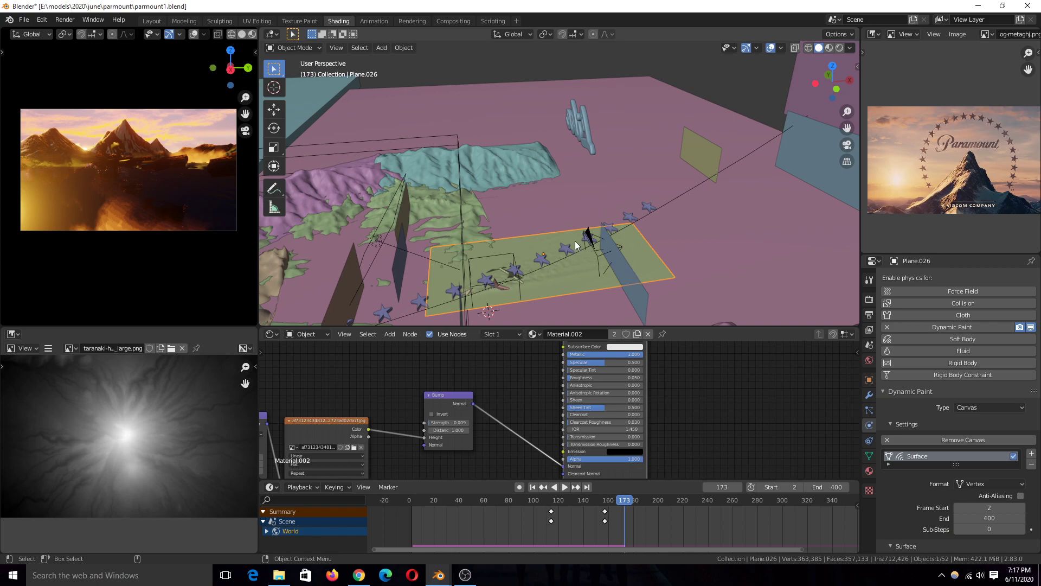
Compare the large water plane's physics with the small plane's, and inspect the small plane's subdivided mesh in Edit Mode.
{"action": "left_click", "coordinate": [568, 150]}
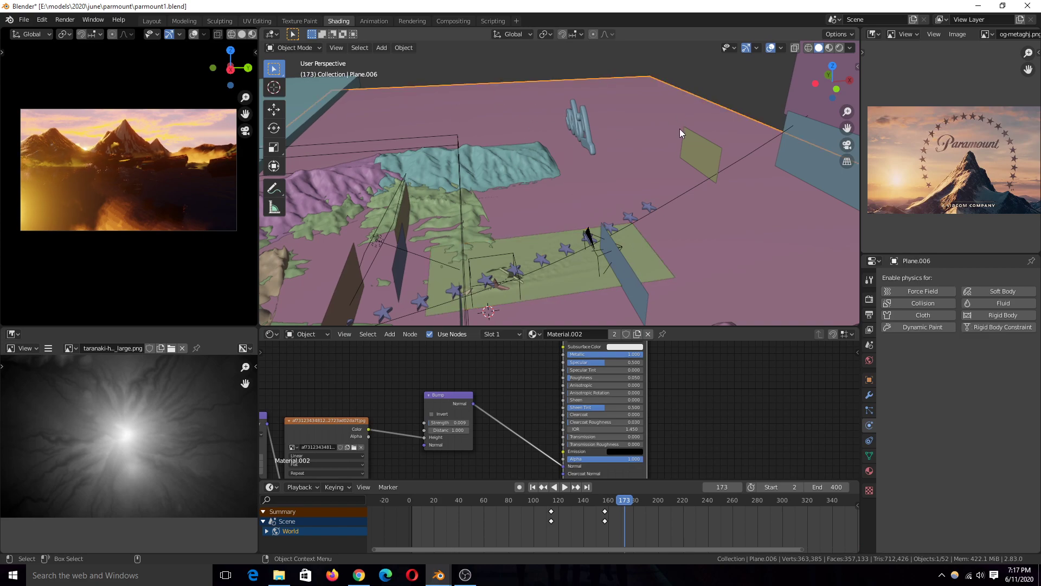
{"action": "left_click", "coordinate": [566, 279]}
{"action": "key", "text": "Tab"}
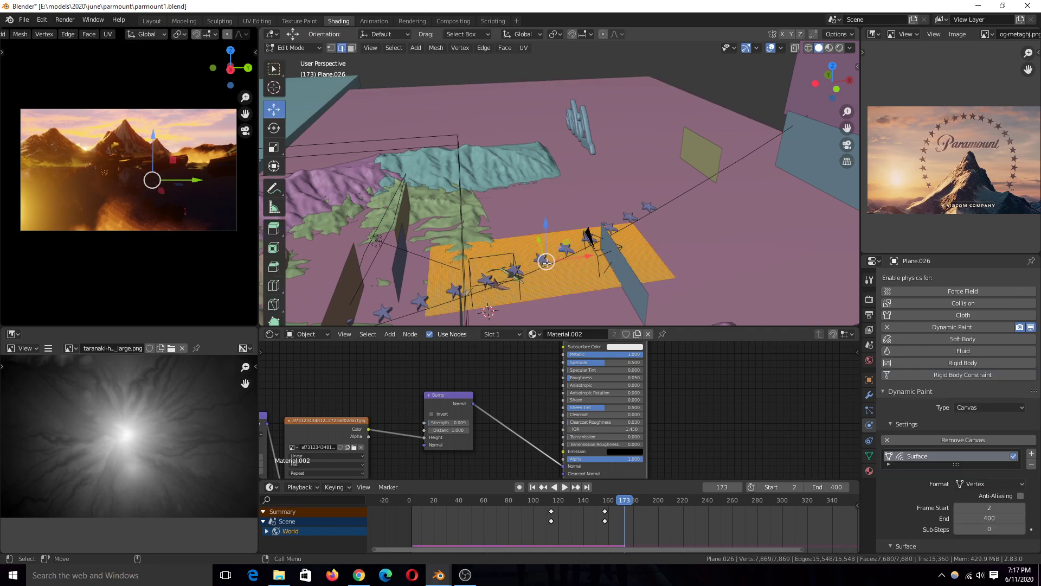
{"action": "scroll", "coordinate": [566, 280], "scroll_direction": "up", "scroll_amount": 8}
{"action": "scroll", "coordinate": [581, 244], "scroll_direction": "down", "scroll_amount": 4}
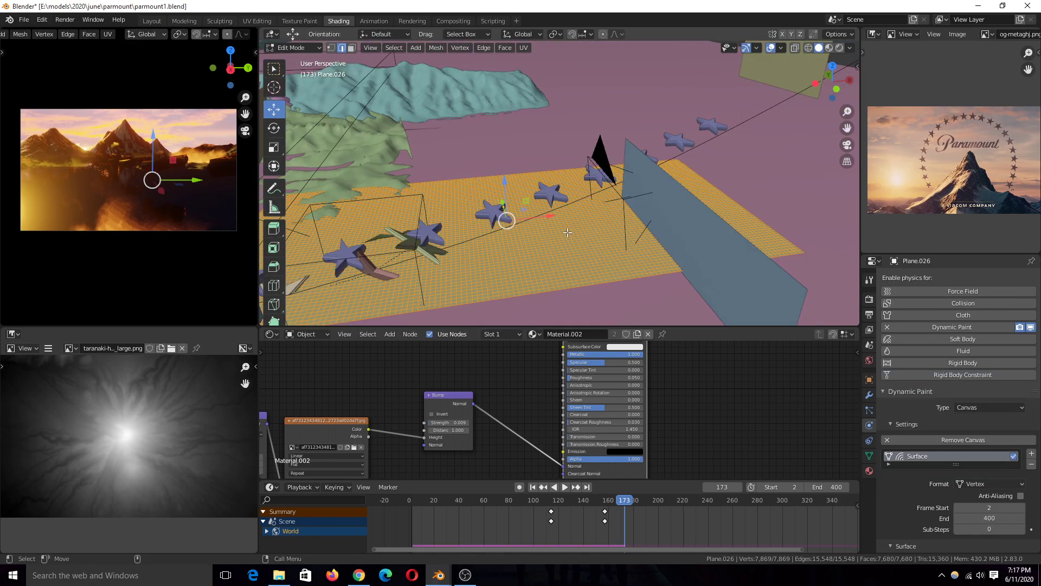
{"action": "key", "text": "1"}
{"action": "key", "text": "Tab"}
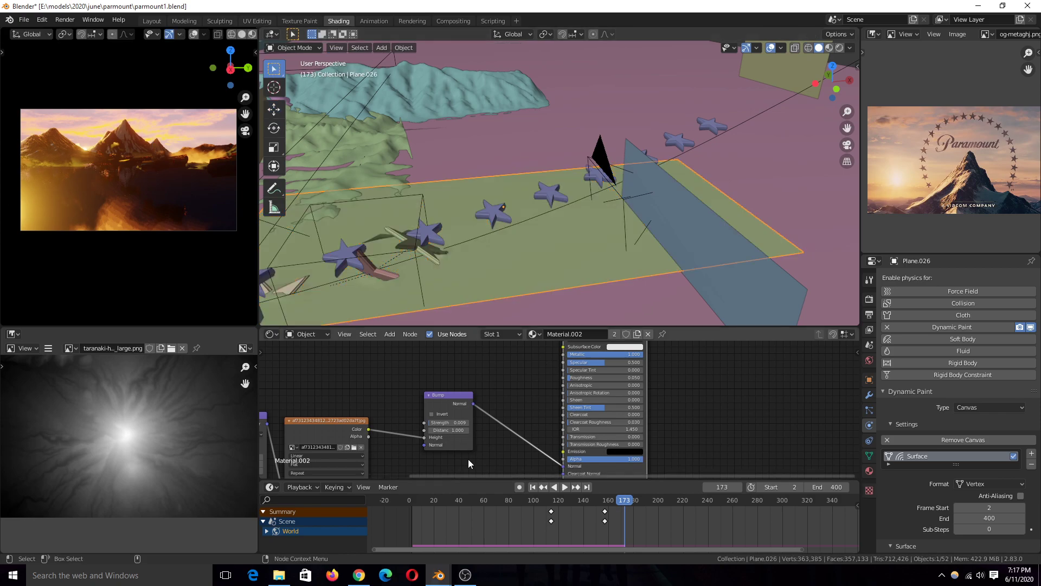
Play the animation from the beginning to frame 87, viewing the water plane within the whole scene.
{"action": "left_click", "coordinate": [402, 527]}
{"action": "key", "text": "space"}
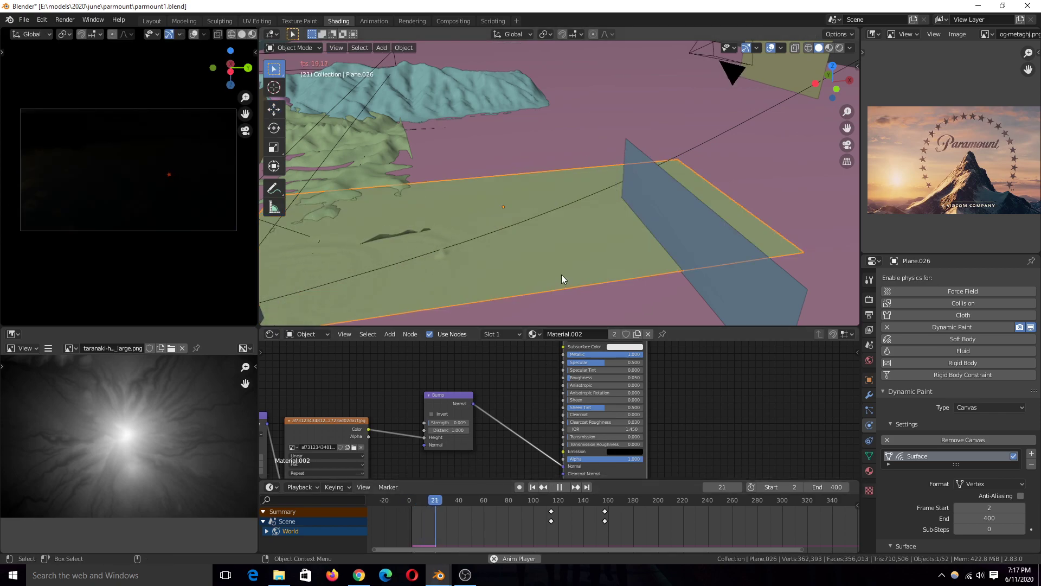
{"action": "scroll", "coordinate": [587, 239], "scroll_direction": "down", "scroll_amount": 5}
{"action": "key", "text": "space"}
{"action": "key", "text": "space"}
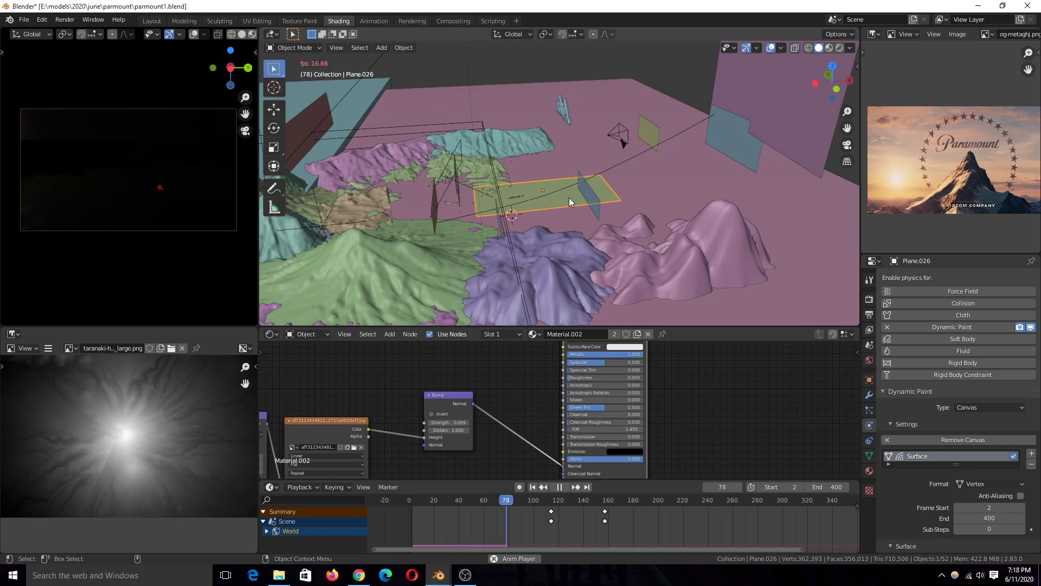
{"action": "key", "text": "space"}
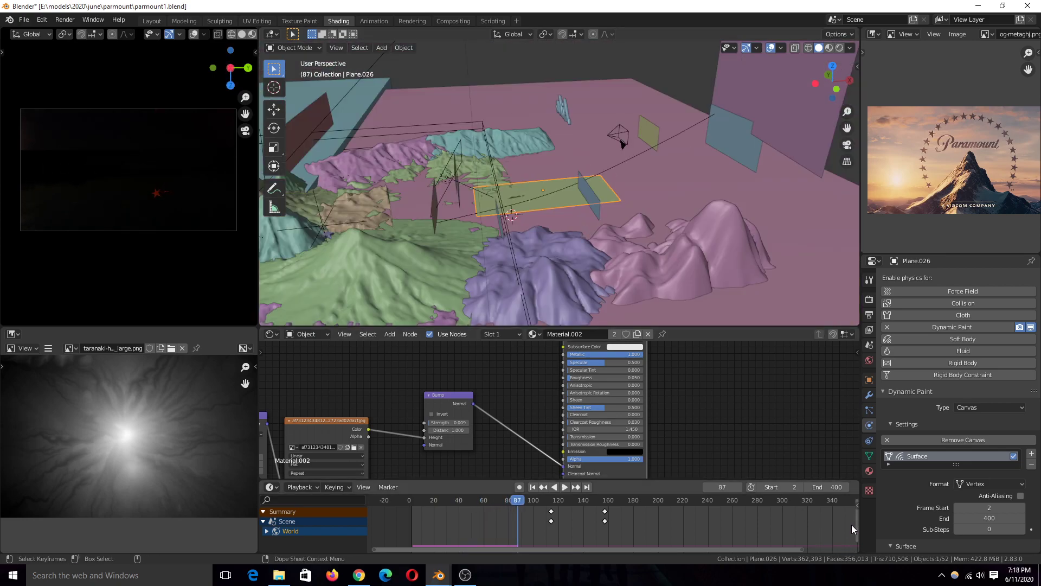
Show the timeline through frame 400, play from the start to frame 31 and save the file.
{"action": "scroll", "coordinate": [846, 523], "scroll_direction": "down", "scroll_amount": 2}
{"action": "left_click", "coordinate": [836, 520]}
{"action": "key", "text": "space"}
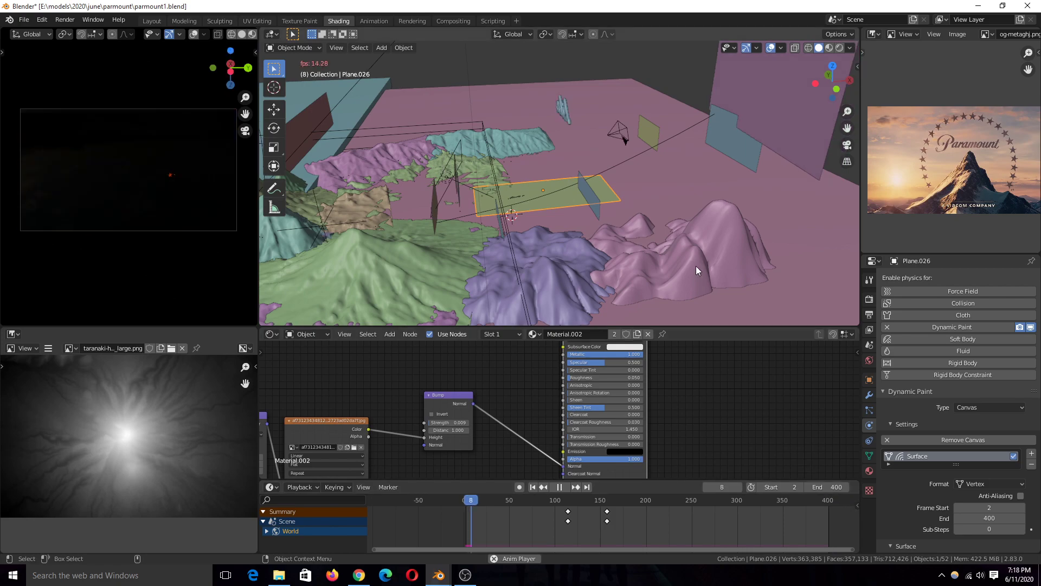
{"action": "scroll", "coordinate": [673, 248], "scroll_direction": "up", "scroll_amount": 7}
{"action": "key", "text": "space"}
{"action": "scroll", "coordinate": [672, 249], "scroll_direction": "down", "scroll_amount": 5}
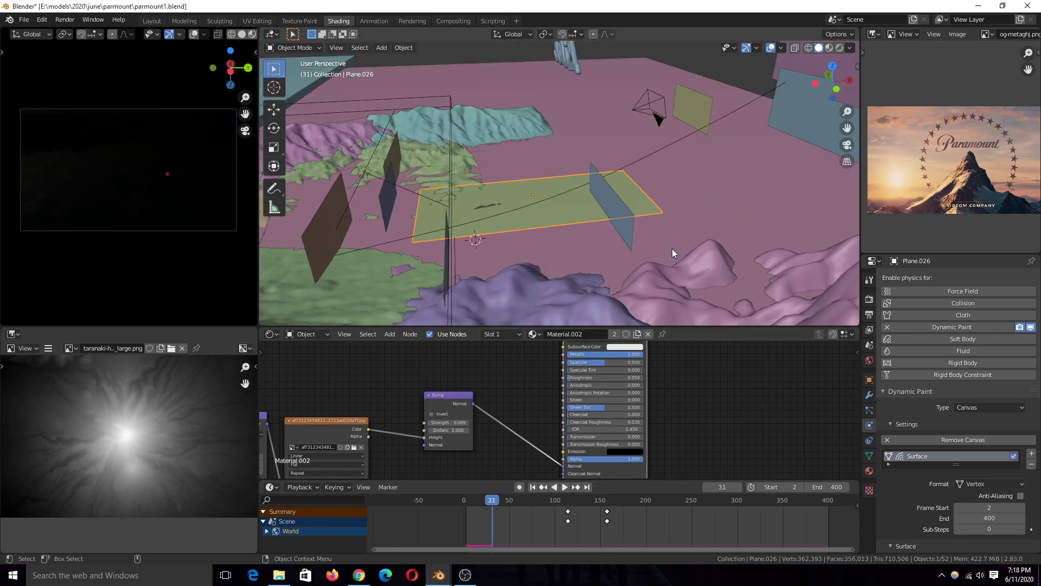
{"action": "key", "text": "ctrl+s"}
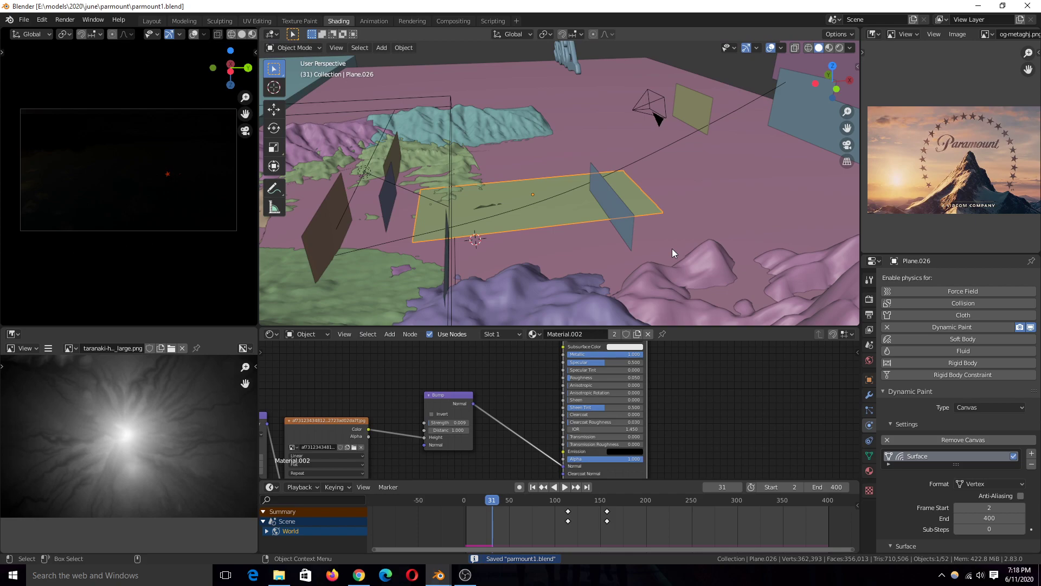
Play the animation on to frame 62 and review the small water plane's Dynamic Paint surface settings, keeping the surface type as Waves.
{"action": "key", "text": "space"}
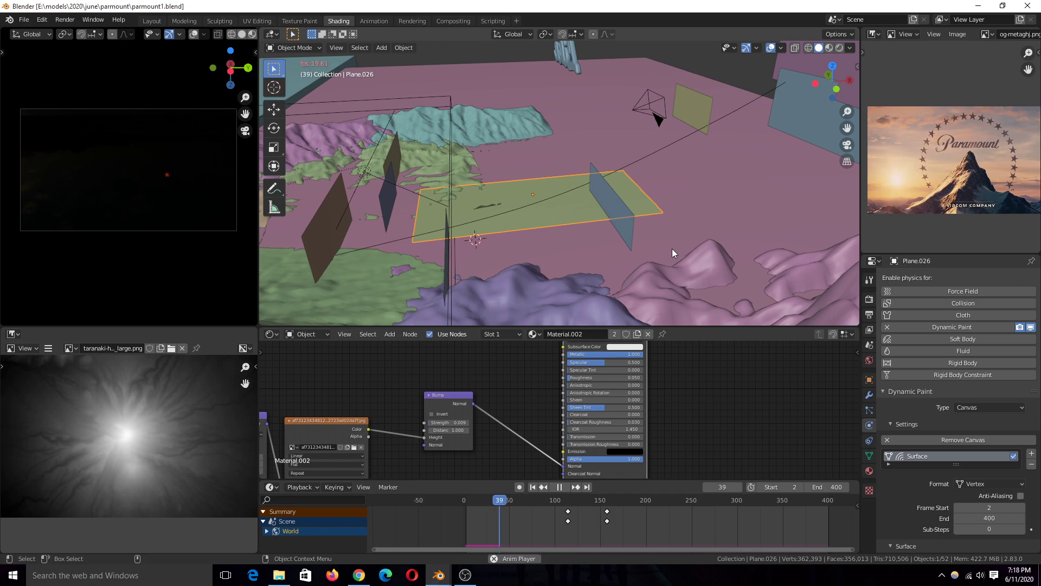
{"action": "key", "text": "space"}
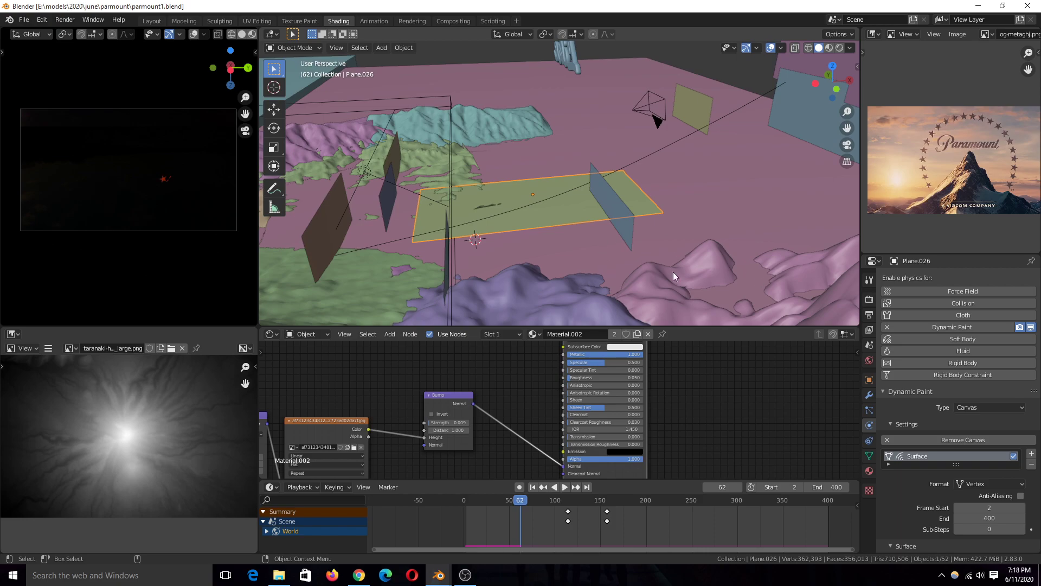
{"action": "scroll", "coordinate": [942, 439], "scroll_direction": "down", "scroll_amount": 6}
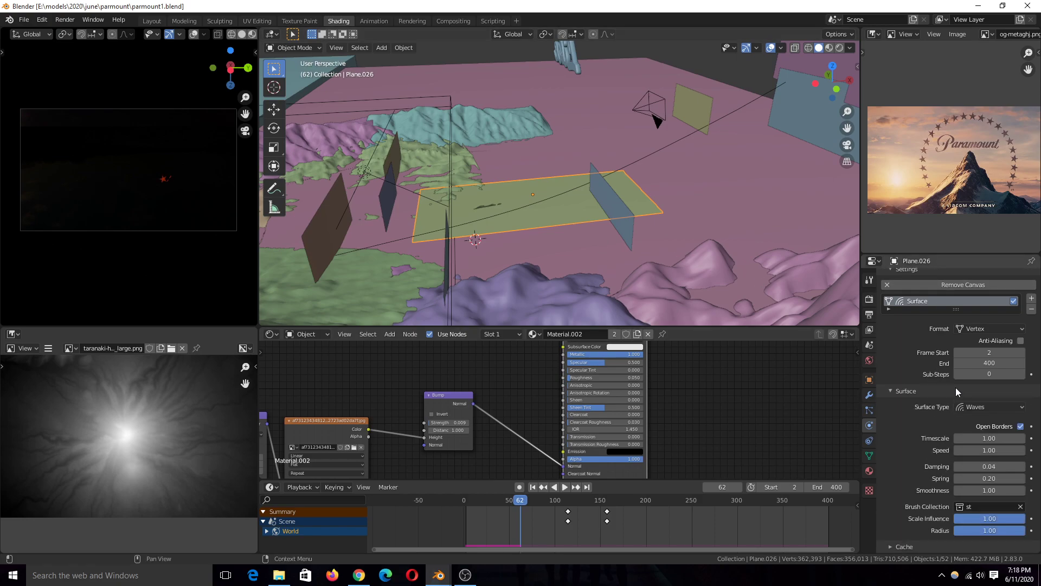
{"action": "left_click", "coordinate": [973, 409]}
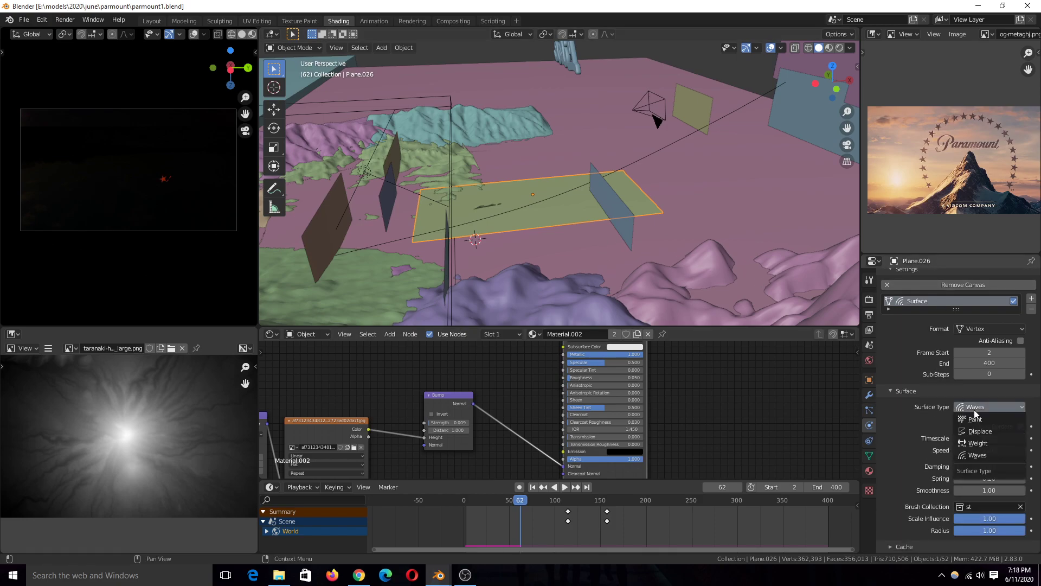
{"action": "left_click", "coordinate": [957, 455]}
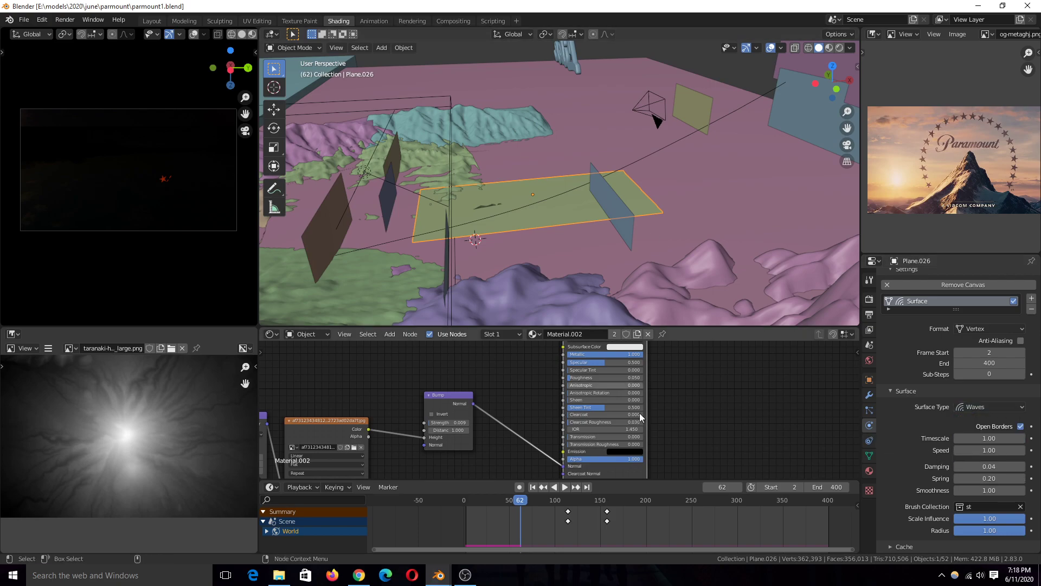
Switch to Chrome and search YouTube for "topchannel1on1 dynamic painting".
{"action": "mouse_move", "coordinate": [363, 580]}
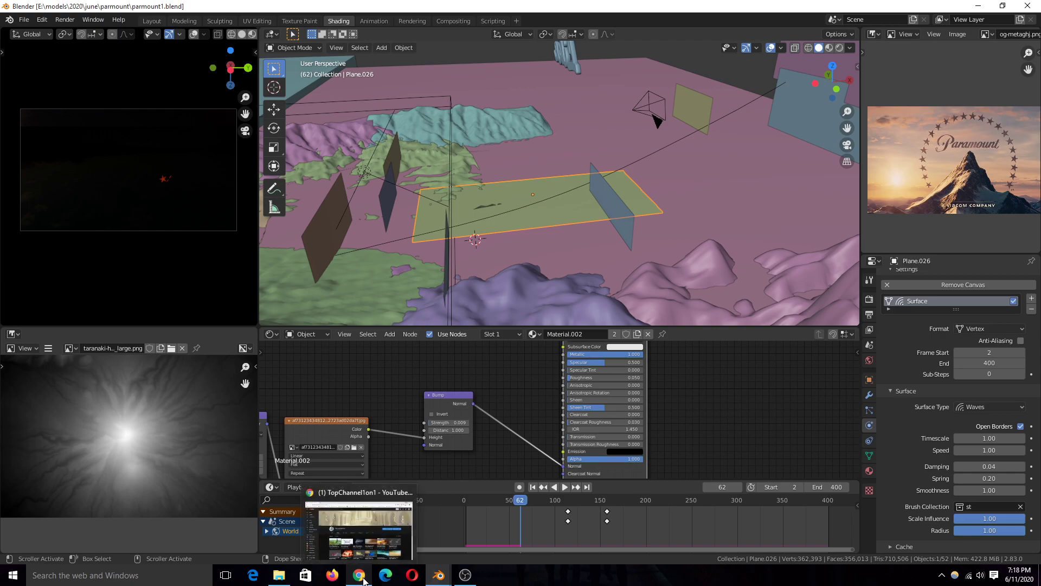
{"action": "left_click", "coordinate": [365, 552]}
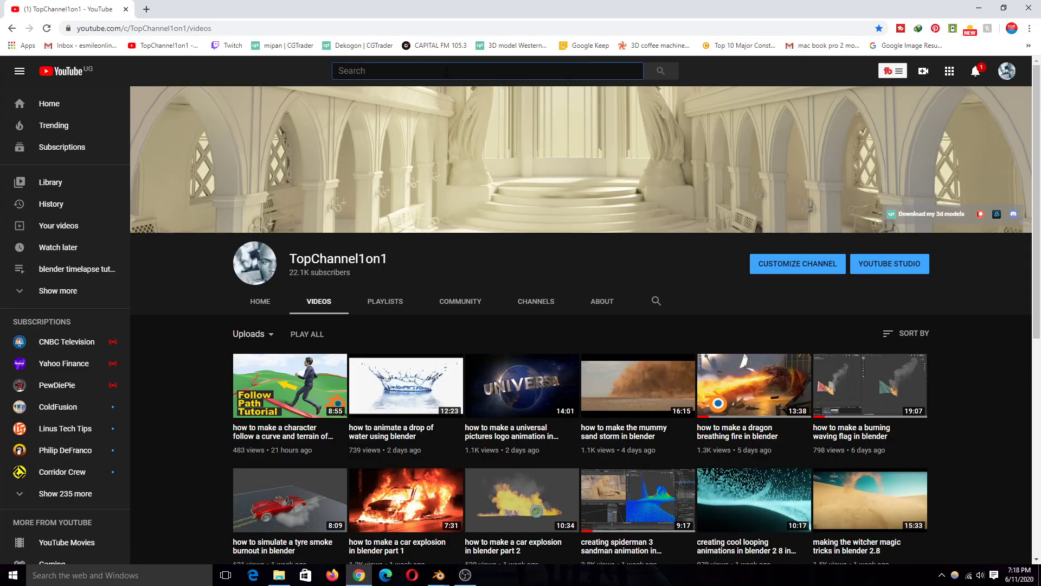
{"action": "type", "text": "topchannel"}
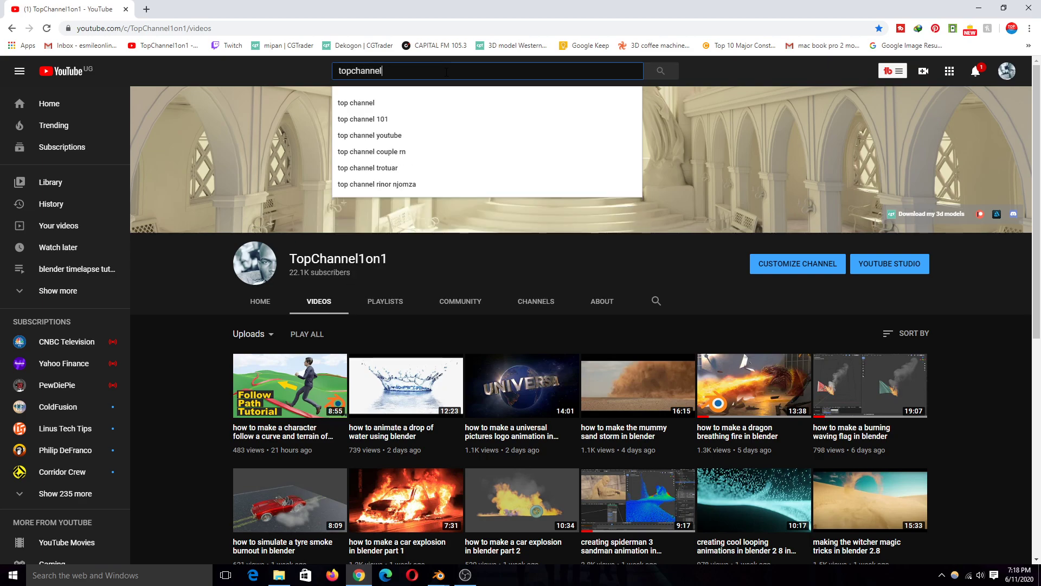
{"action": "type", "text": "1on1 dyn"}
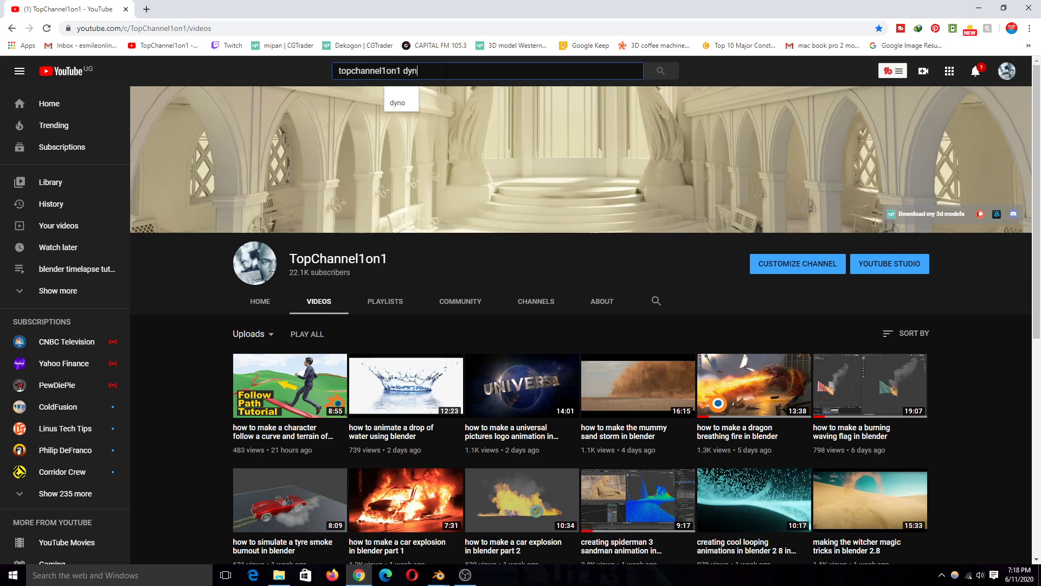
{"action": "type", "text": "amic pa"}
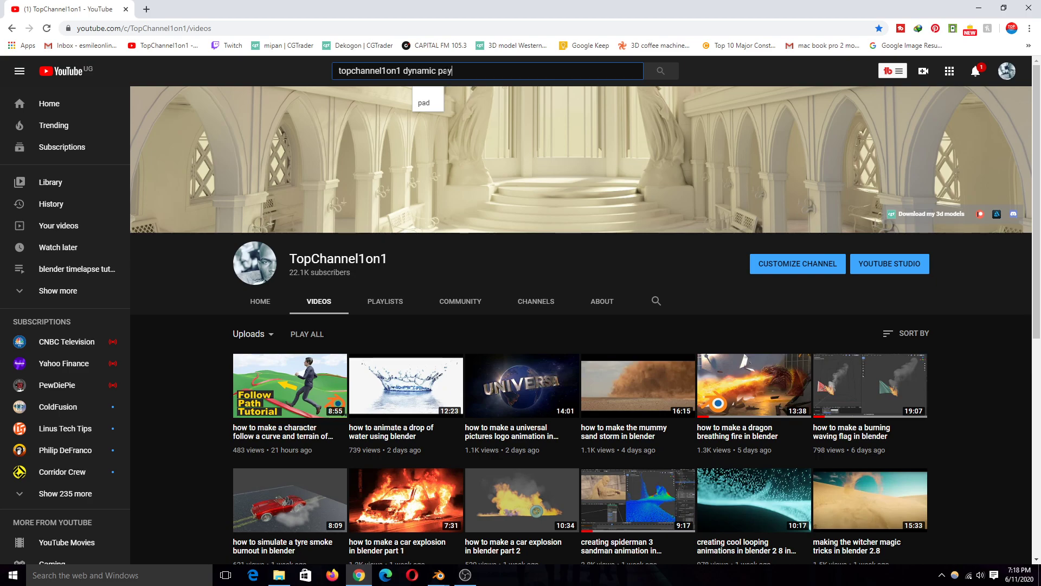
{"action": "type", "text": "inting"}
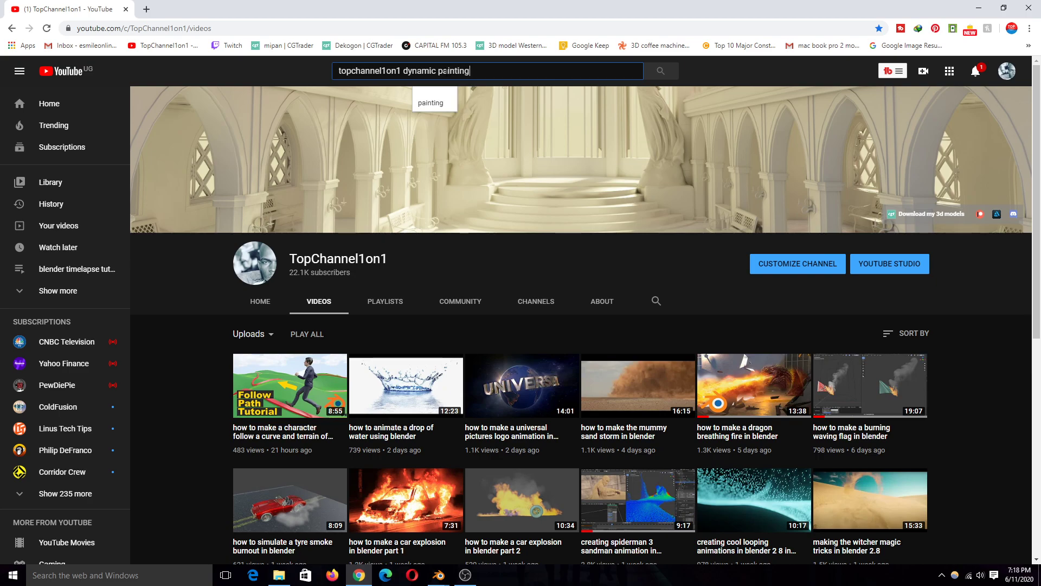
{"action": "key", "text": "Return"}
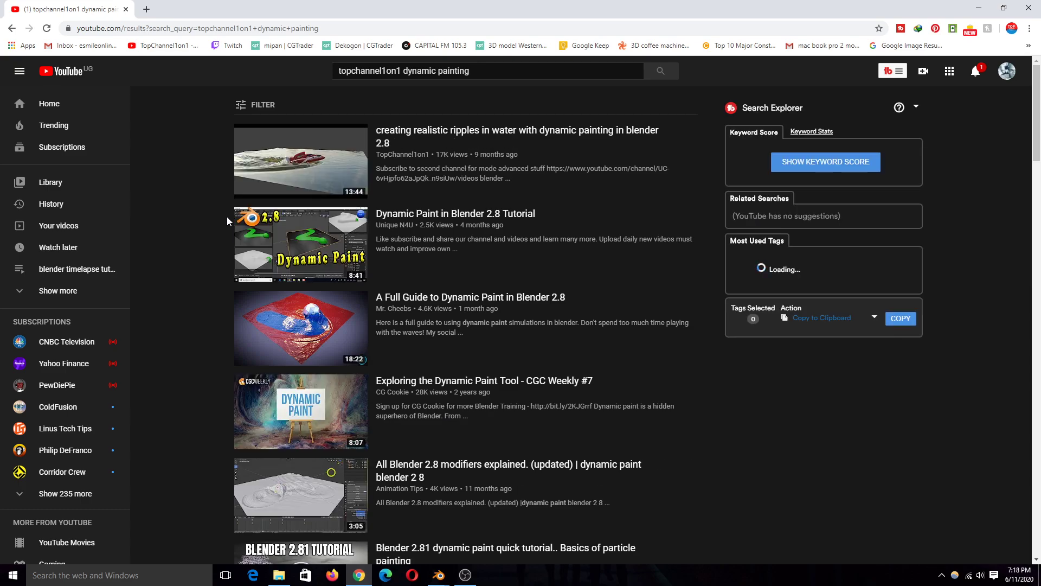
Preview the video "creating realistic ripples in water with dynamic painting in blender 2.8" muted, with its playback quality adjusted, and close the browser.
{"action": "left_click", "coordinate": [318, 172]}
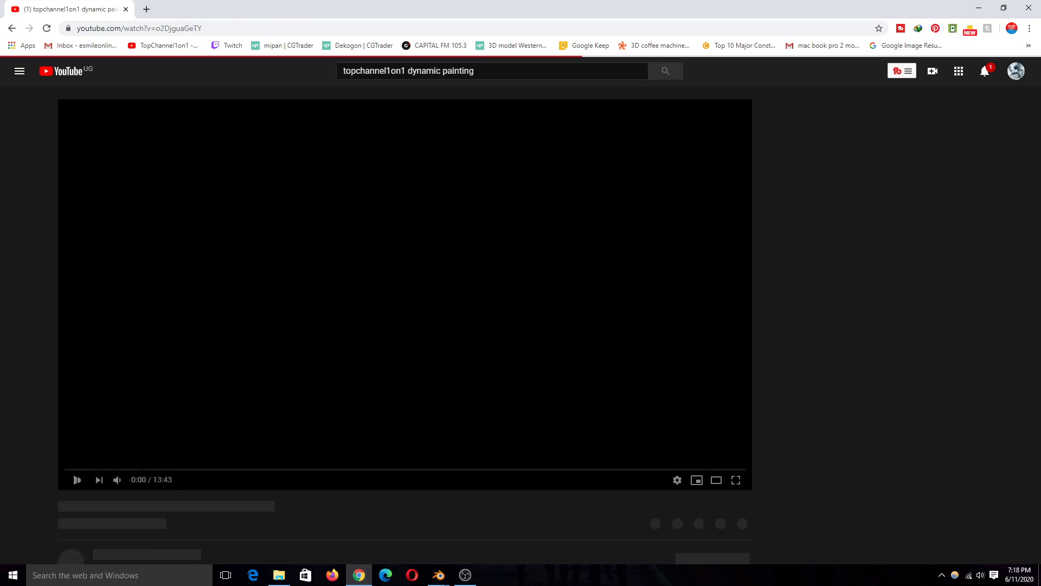
{"action": "left_click", "coordinate": [119, 482]}
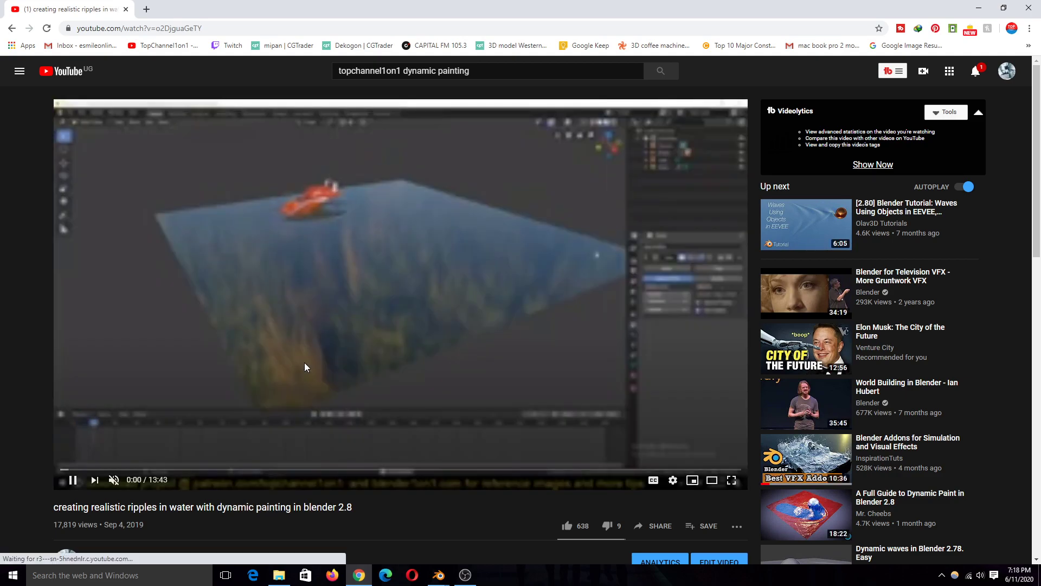
{"action": "left_click", "coordinate": [673, 481]}
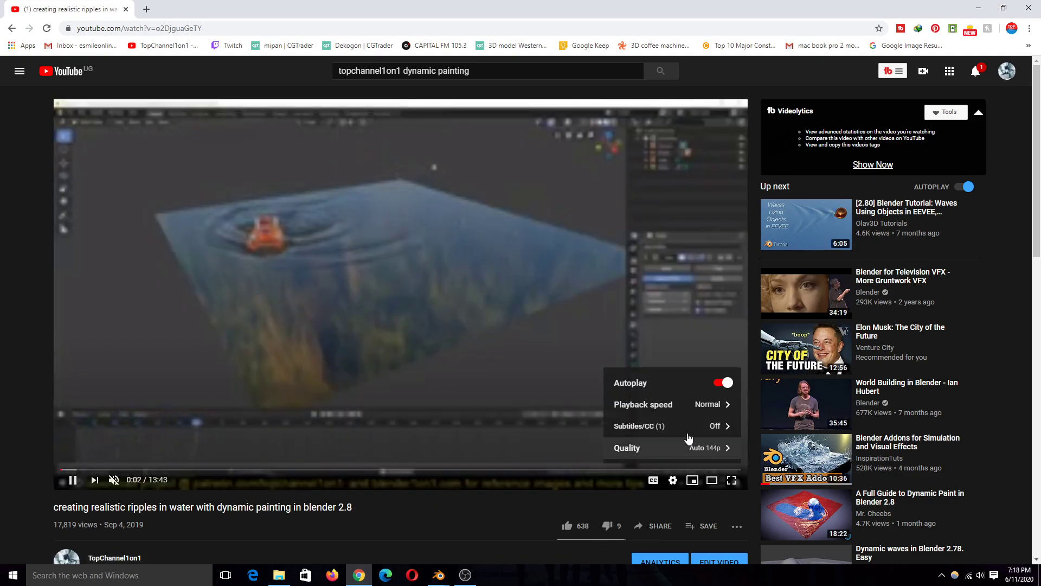
{"action": "left_click", "coordinate": [687, 446]}
{"action": "left_click", "coordinate": [682, 362]}
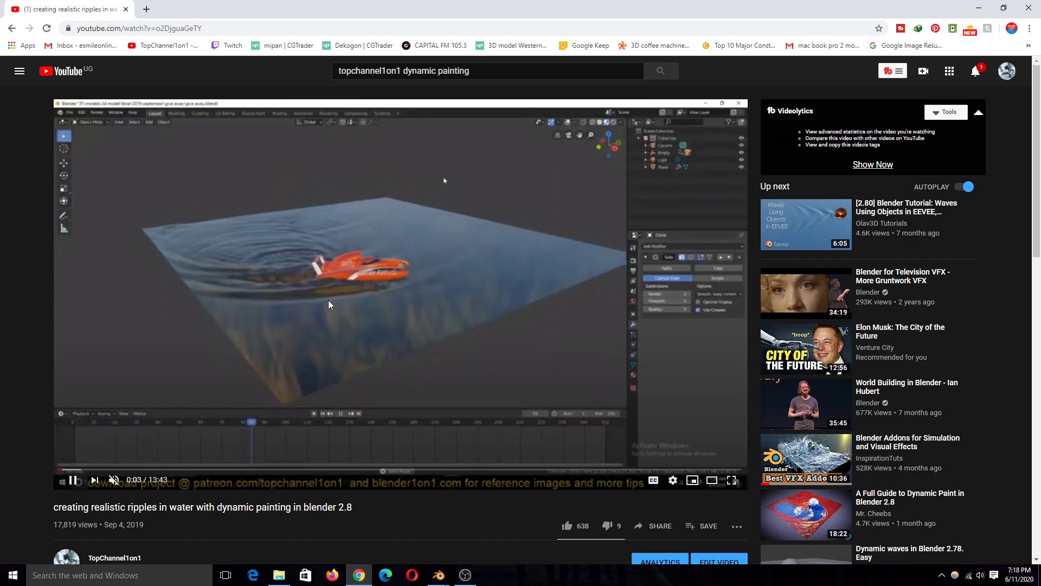
{"action": "left_click", "coordinate": [304, 325]}
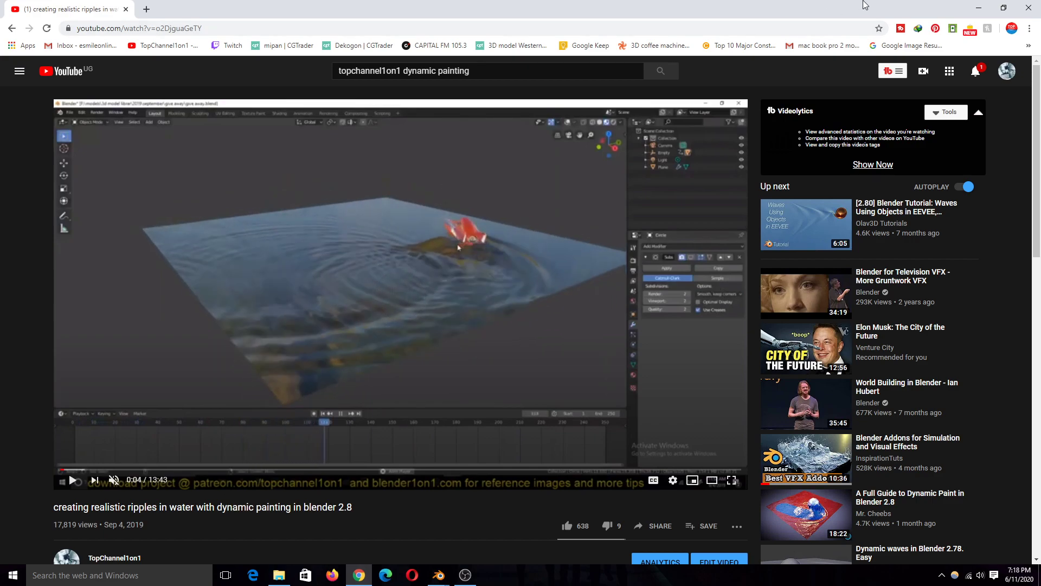
{"action": "left_click", "coordinate": [1029, 6]}
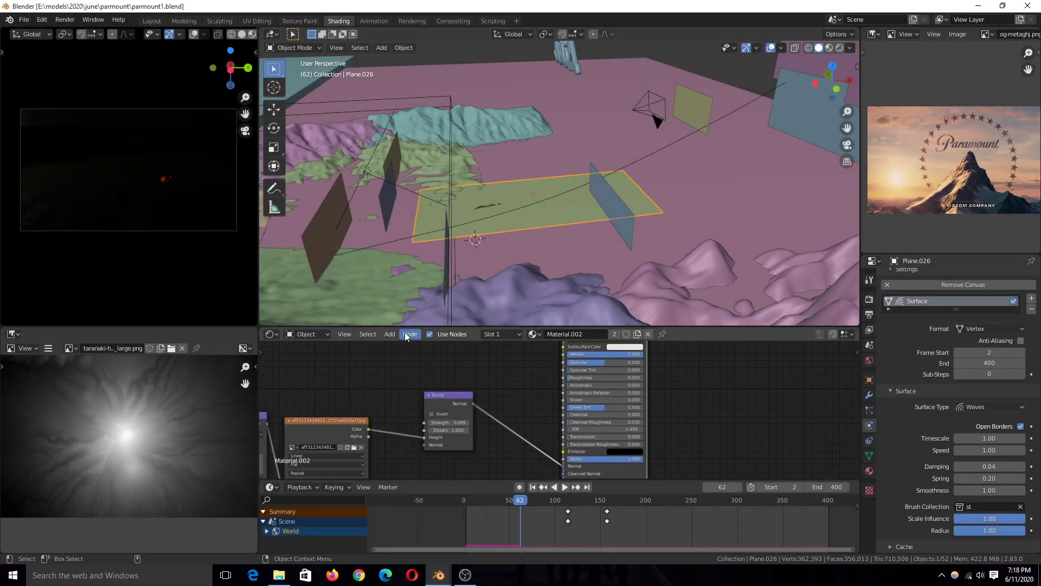
Play the animation from frame 62 to frame 200, viewing the stars crossing the water toward the mountains.
{"action": "key", "text": "space"}
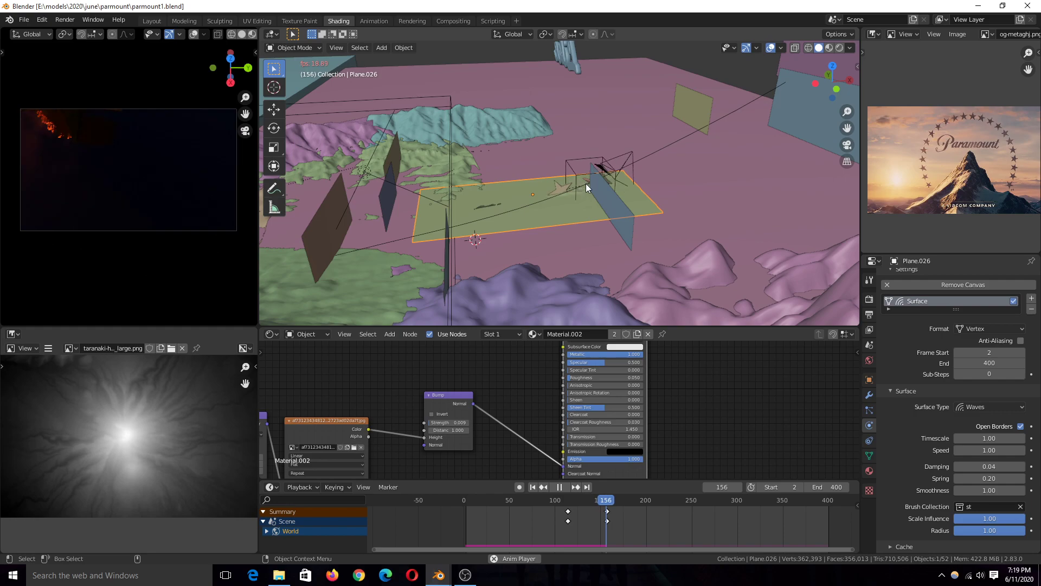
{"action": "middle_click_drag", "start_coordinate": [457, 210], "coordinate": [536, 211]}
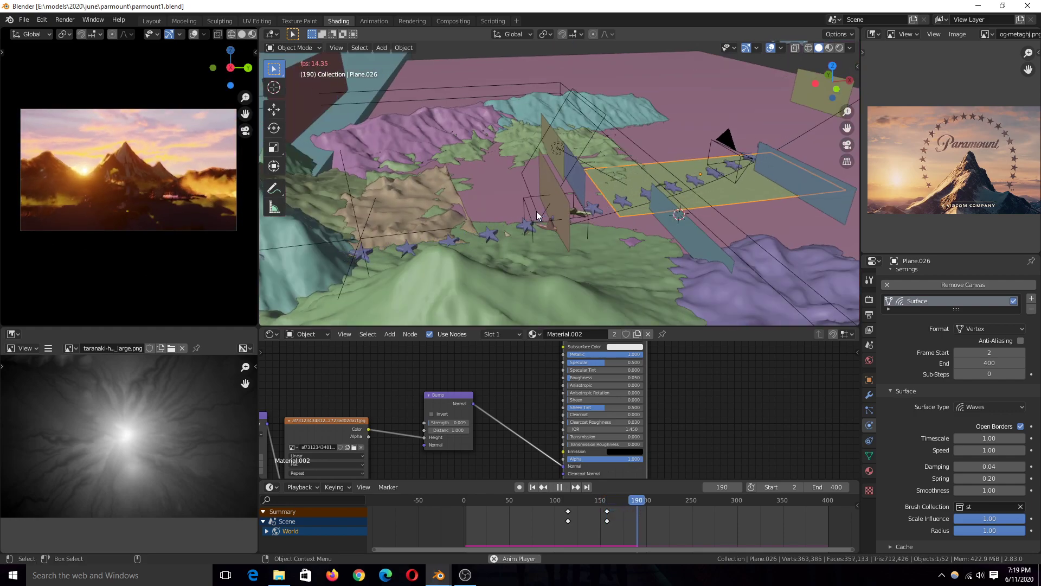
{"action": "key", "text": "space"}
{"action": "middle_click_drag", "start_coordinate": [537, 230], "coordinate": [639, 219]}
Select the leading star with the Dynamic Paint brush and follow its flight around the mountain to frame 234.
{"action": "left_click", "coordinate": [724, 225]}
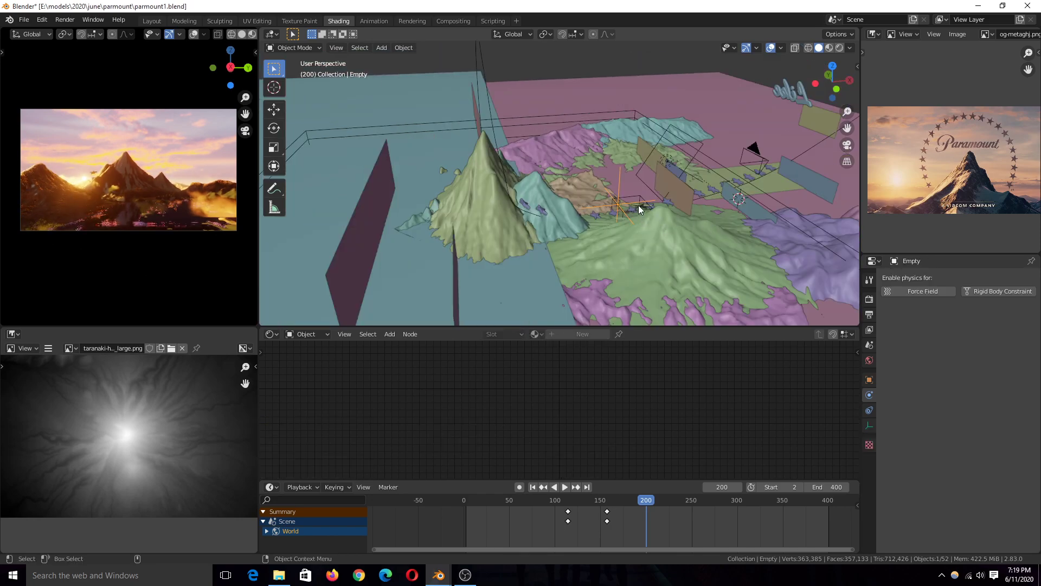
{"action": "left_click", "coordinate": [639, 205]}
{"action": "key", "text": "space"}
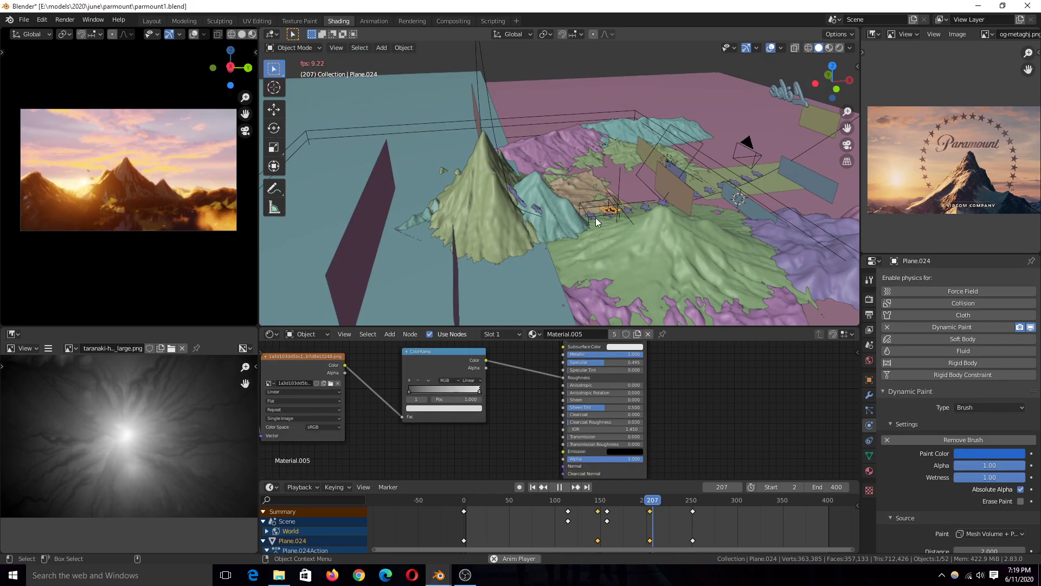
{"action": "key", "text": "space"}
{"action": "key", "text": "space"}
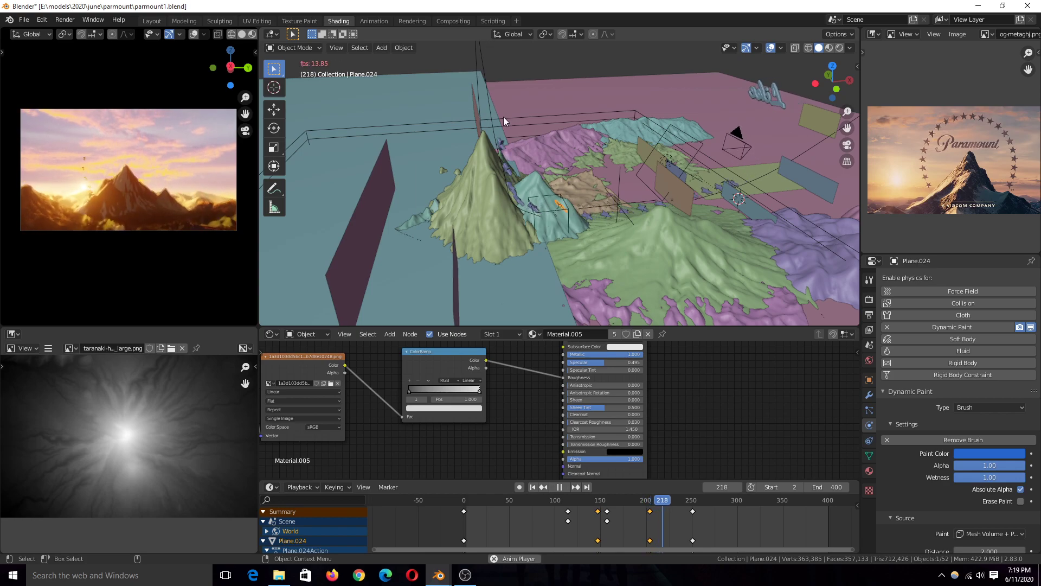
{"action": "key", "text": "space"}
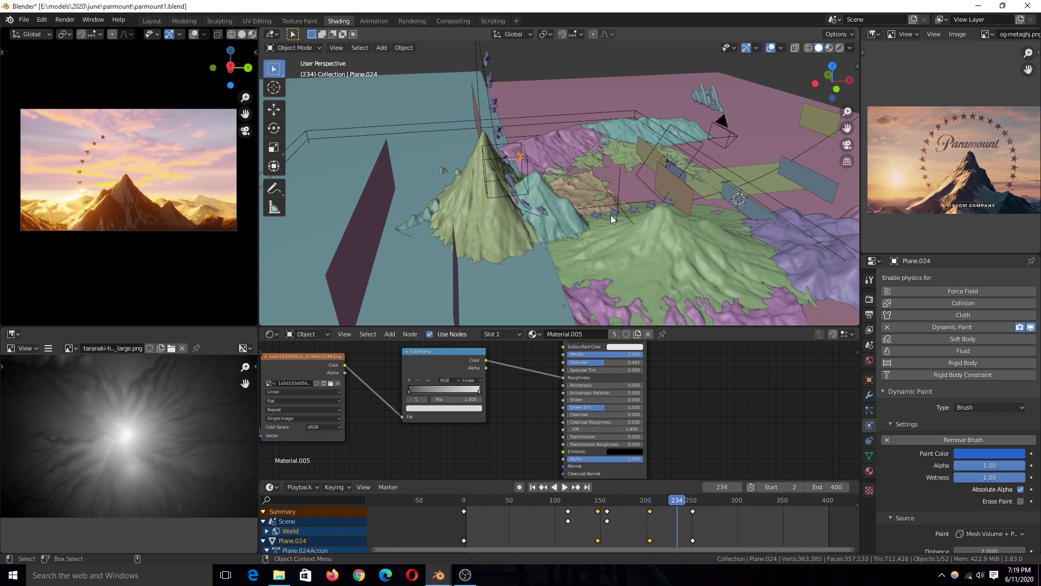
Select the trail of stars and replay its earlier motion, stopping at frame 191 with the whole path in view.
{"action": "left_click", "coordinate": [614, 212]}
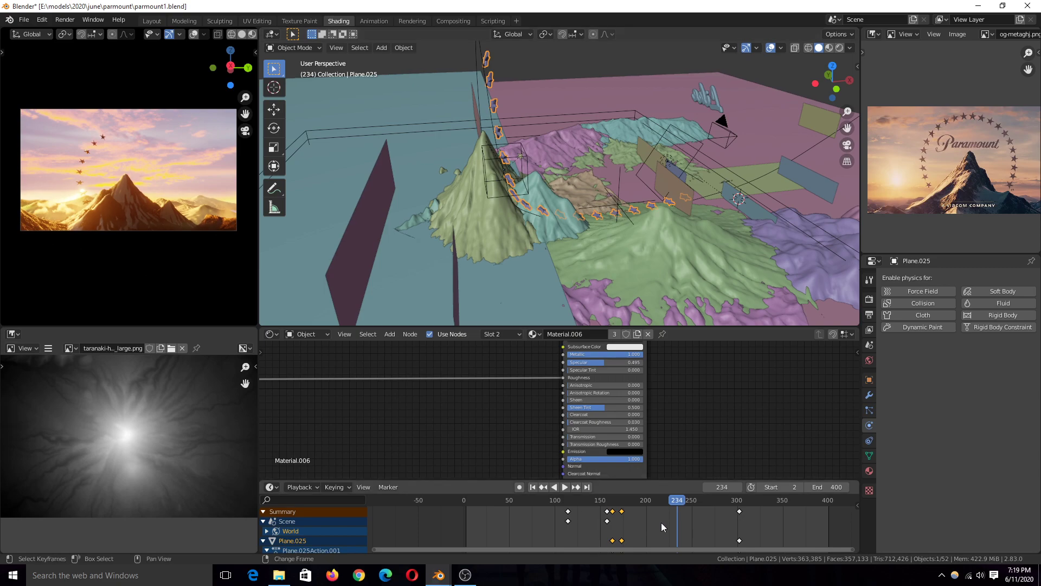
{"action": "key", "text": "ctrl+shift+space"}
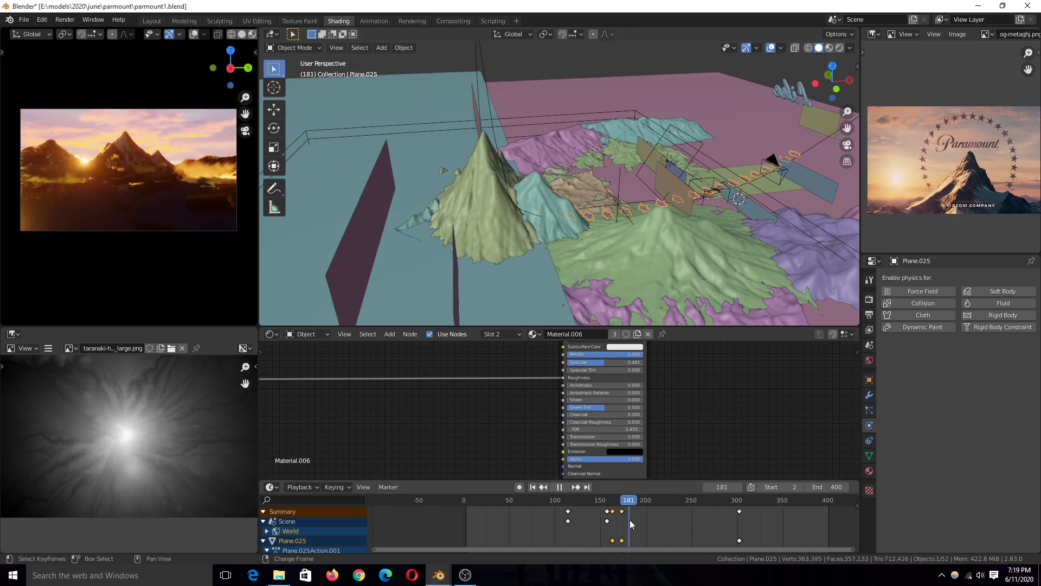
{"action": "key", "text": "space"}
{"action": "scroll", "coordinate": [722, 238], "scroll_direction": "up", "scroll_amount": 7}
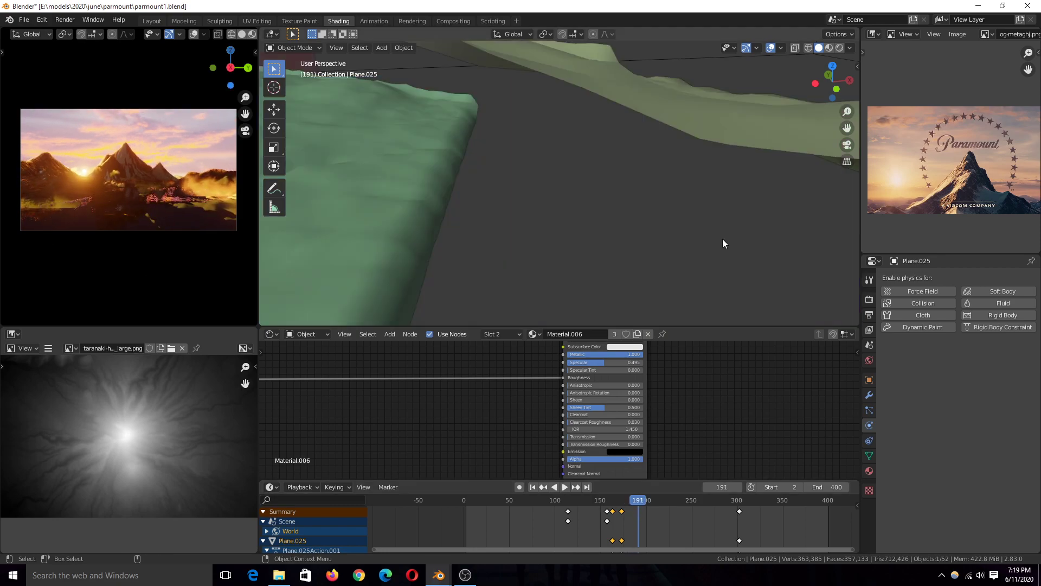
{"action": "middle_click_drag", "start_coordinate": [723, 239], "coordinate": [695, 240]}
{"action": "scroll", "coordinate": [695, 240], "scroll_direction": "down", "scroll_amount": 7}
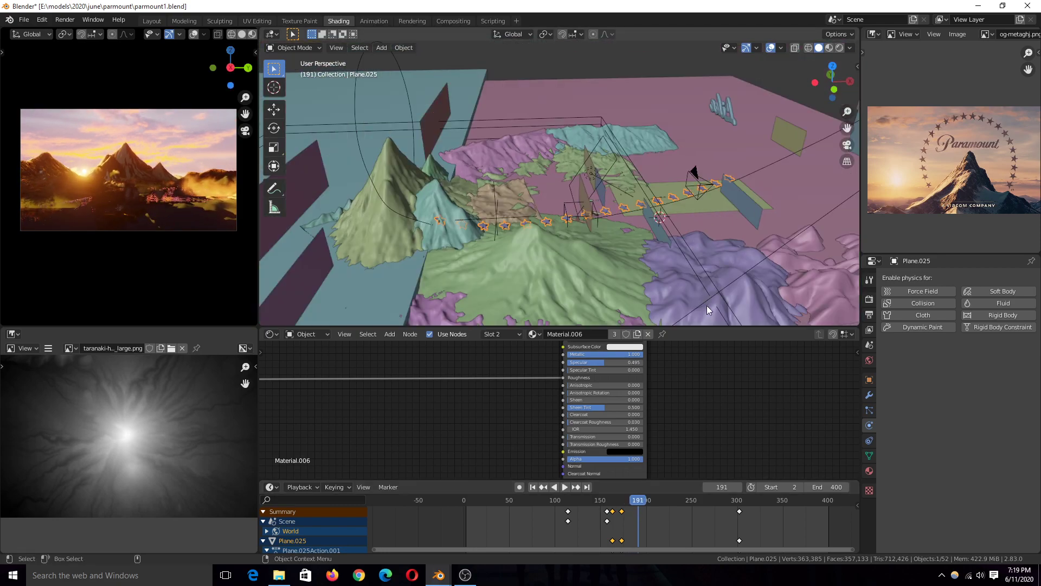
Play the star trail backward to frame 166 and forward again to frame 176.
{"action": "key", "text": "ctrl+shift+space"}
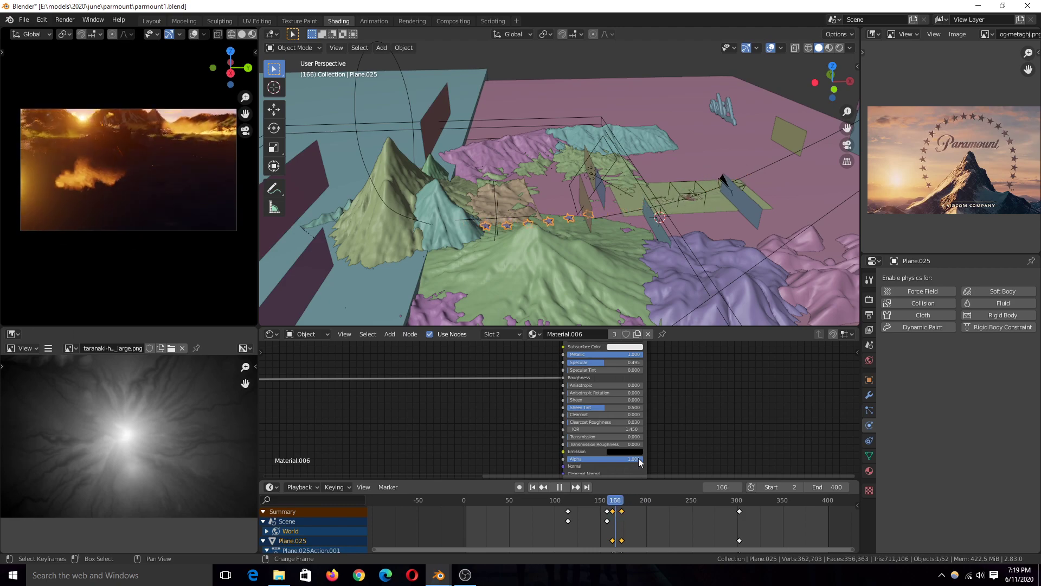
{"action": "key", "text": "space"}
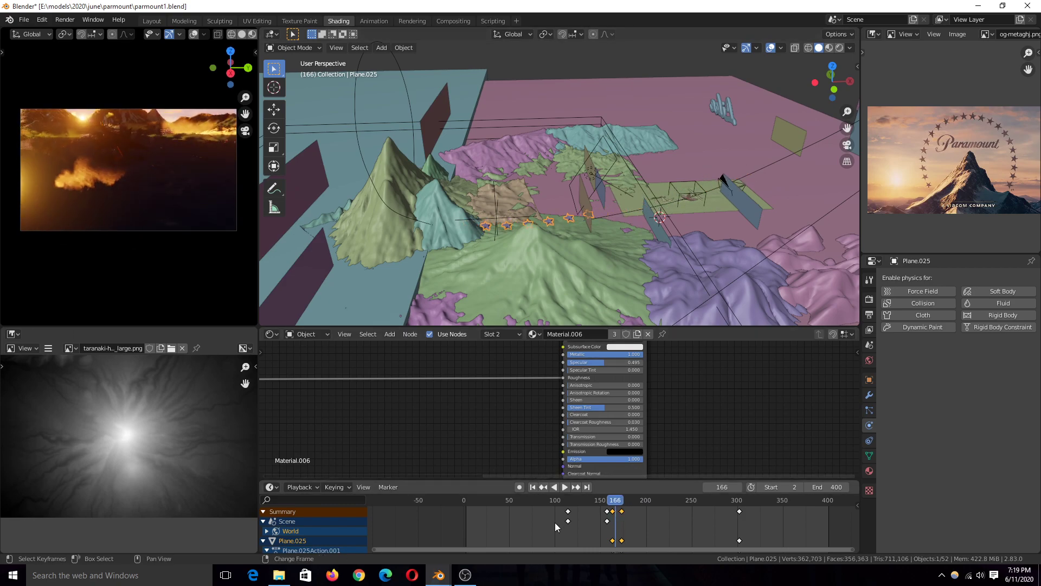
{"action": "key", "text": "space"}
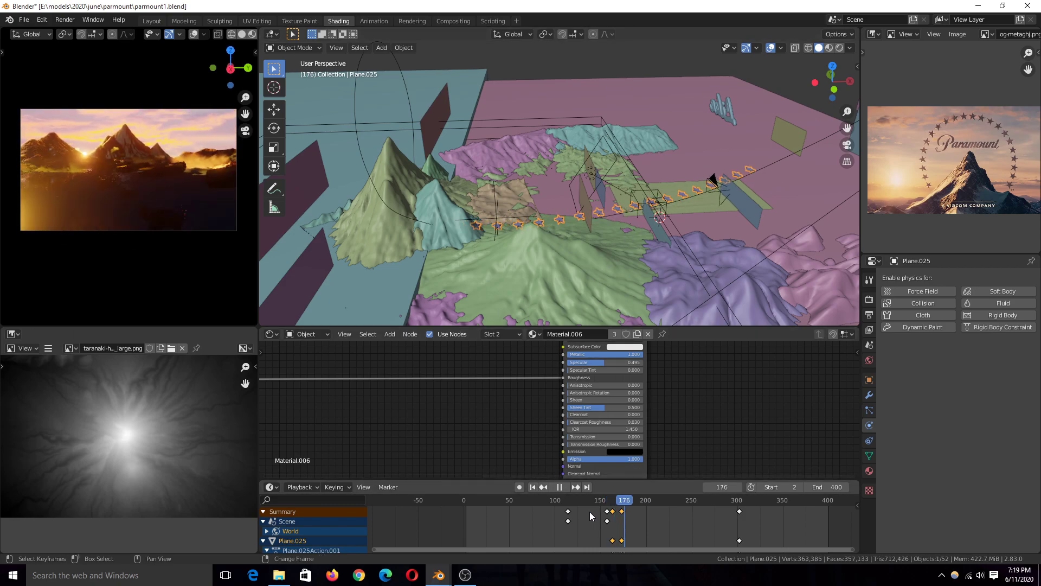
{"action": "key", "text": "space"}
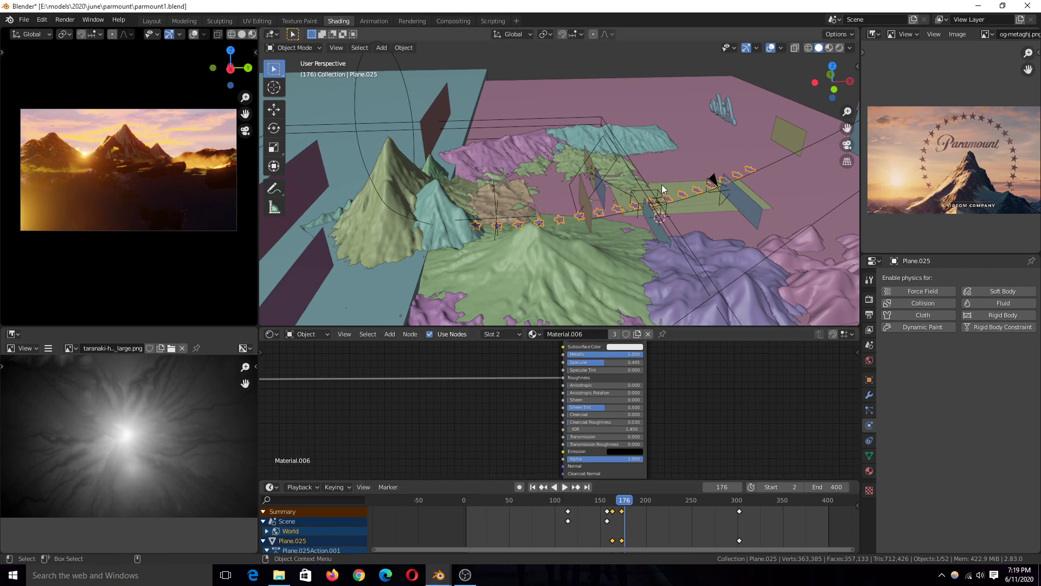
Select the terrain plane behind the star trail and bring the animation back to frame 118.
{"action": "scroll", "coordinate": [663, 183], "scroll_direction": "up", "scroll_amount": 3}
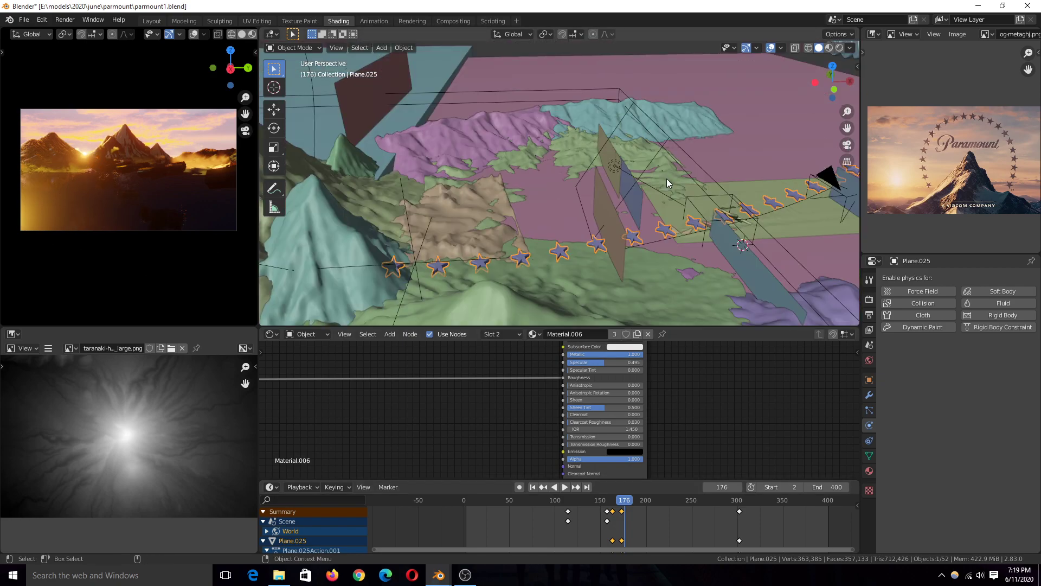
{"action": "left_click", "coordinate": [657, 214]}
{"action": "scroll", "coordinate": [658, 214], "scroll_direction": "down", "scroll_amount": 4}
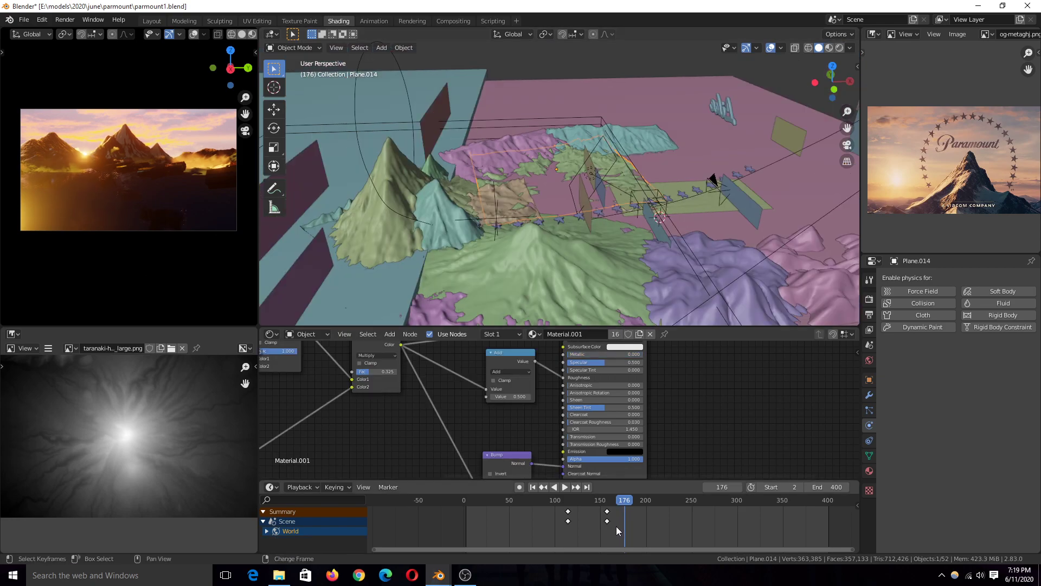
{"action": "key", "text": "space"}
{"action": "left_click_drag", "start_coordinate": [678, 514], "coordinate": [571, 517]}
{"action": "key", "text": "space"}
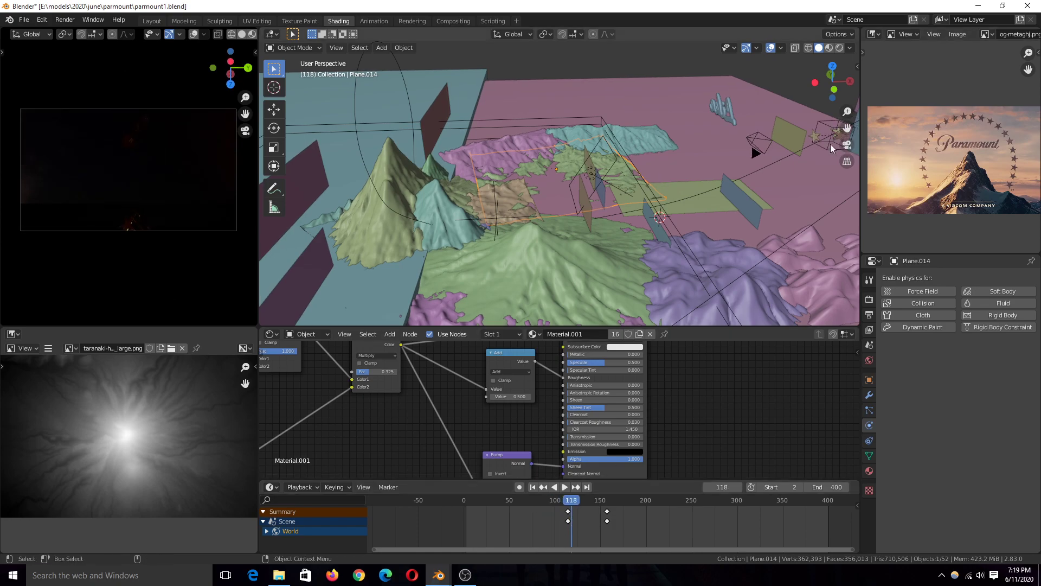
Select the leading star with the Dynamic Paint brush and replay its flight, bringing the animation to frame 185.
{"action": "left_click", "coordinate": [831, 144]}
{"action": "key", "text": "space"}
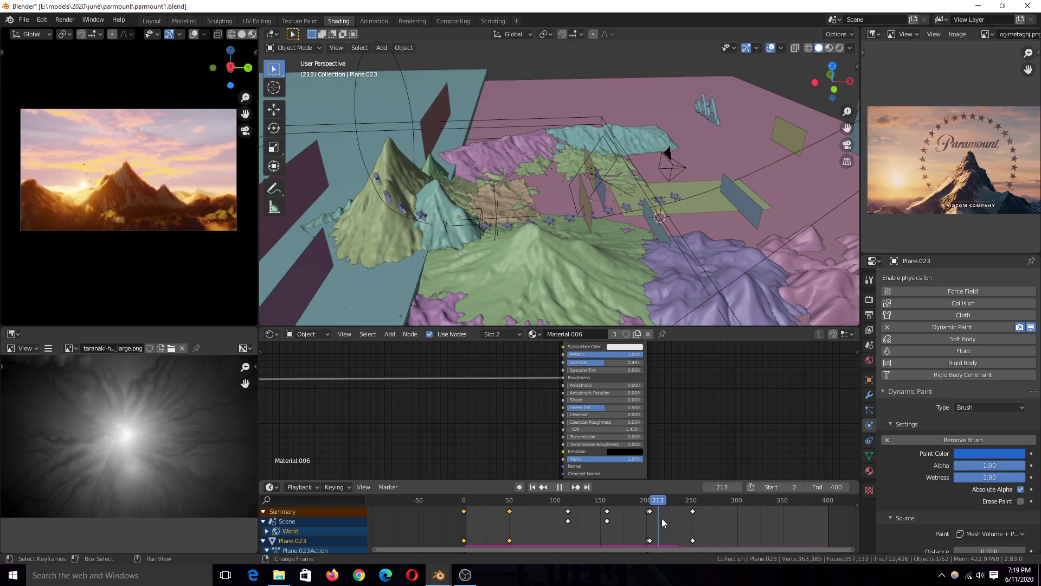
{"action": "left_click_drag", "start_coordinate": [677, 514], "coordinate": [632, 512]}
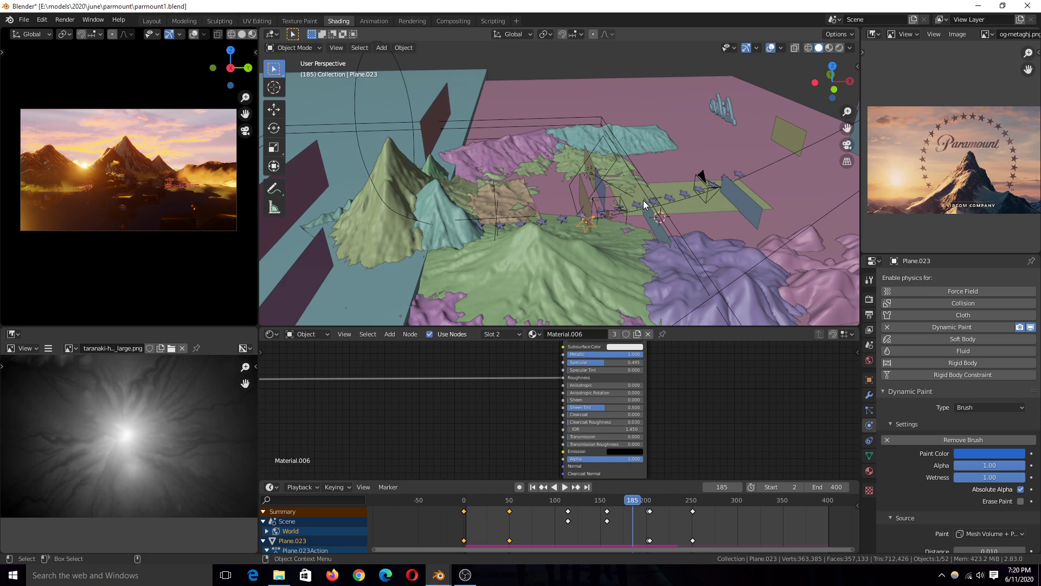
Select the trail of stars and replay the moment it forms, stopping at frame 174.
{"action": "left_click", "coordinate": [643, 200]}
{"action": "left_click", "coordinate": [639, 203]}
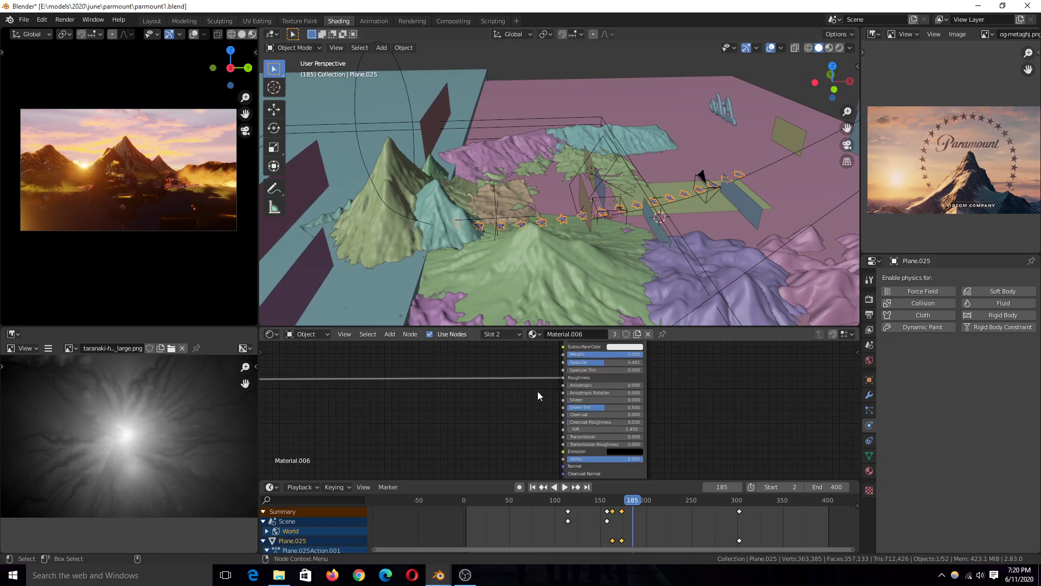
{"action": "left_click", "coordinate": [595, 515]}
{"action": "key", "text": "space"}
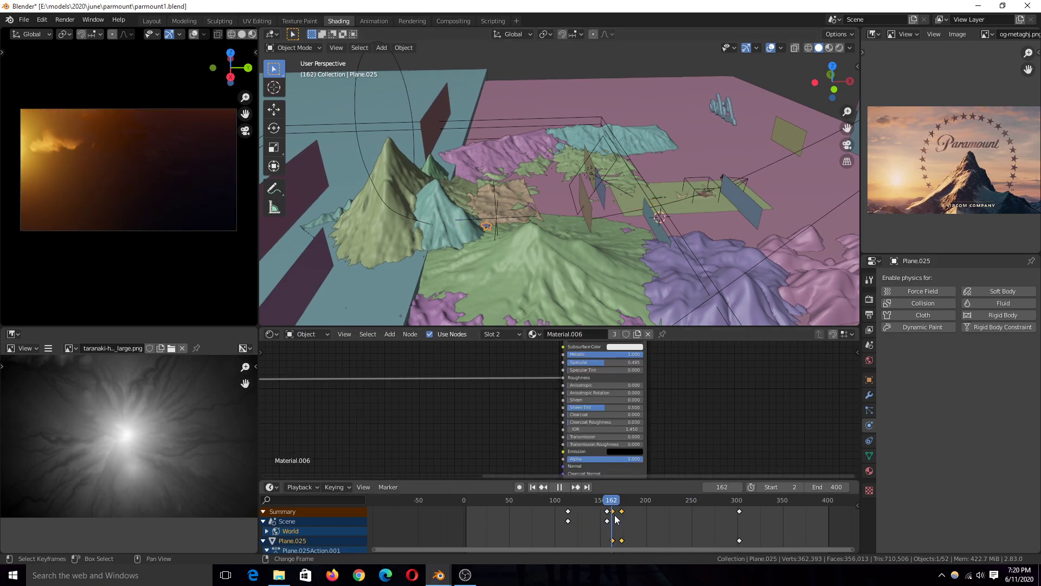
{"action": "left_click", "coordinate": [592, 515]}
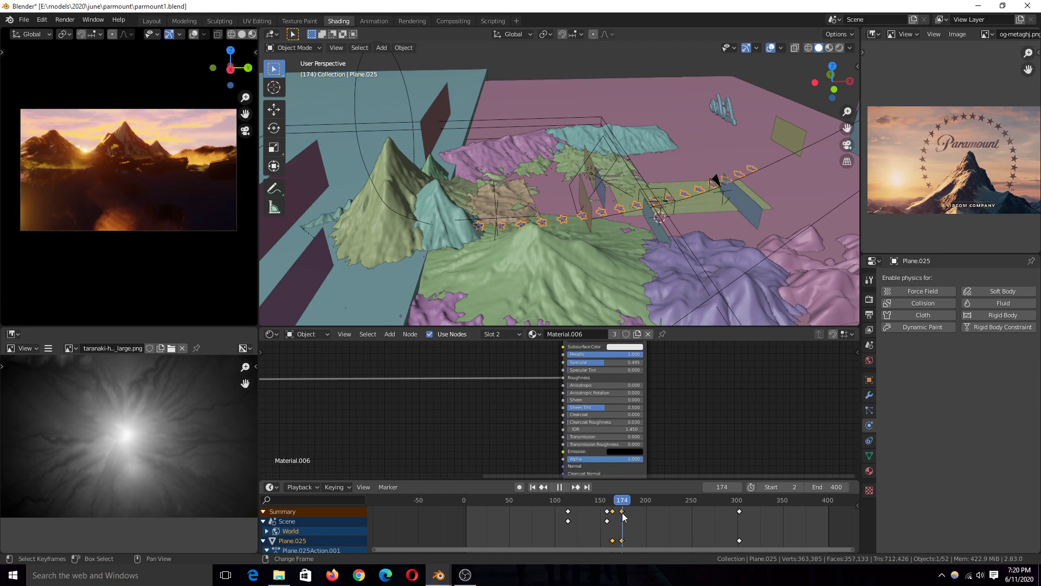
{"action": "key", "text": "space"}
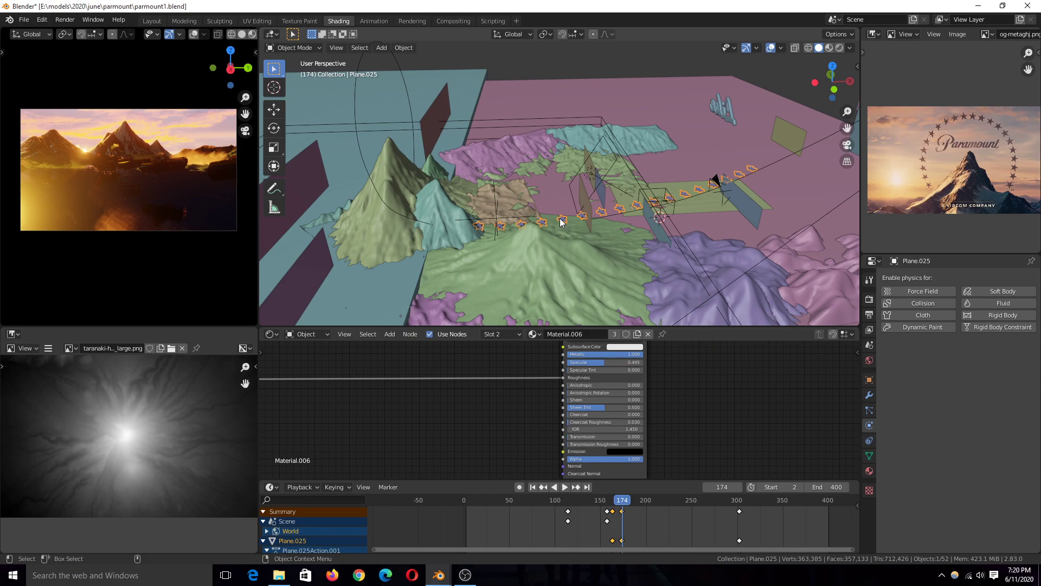
Show the star trail's modifiers and switch the Array modifier's viewport display off and back on.
{"action": "scroll", "coordinate": [558, 225], "scroll_direction": "up", "scroll_amount": 6}
{"action": "scroll", "coordinate": [543, 234], "scroll_direction": "down", "scroll_amount": 6}
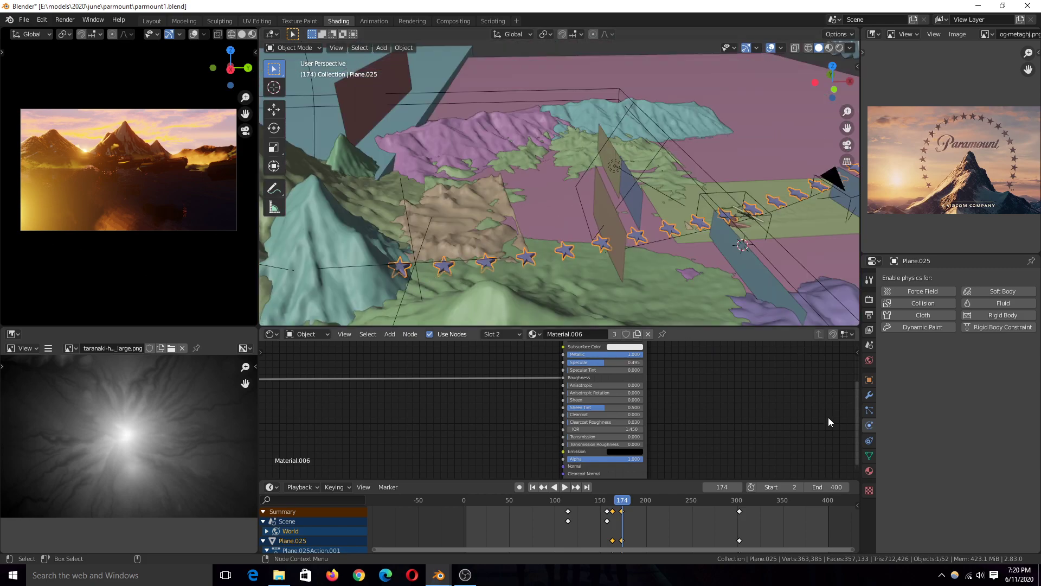
{"action": "left_click", "coordinate": [869, 394]}
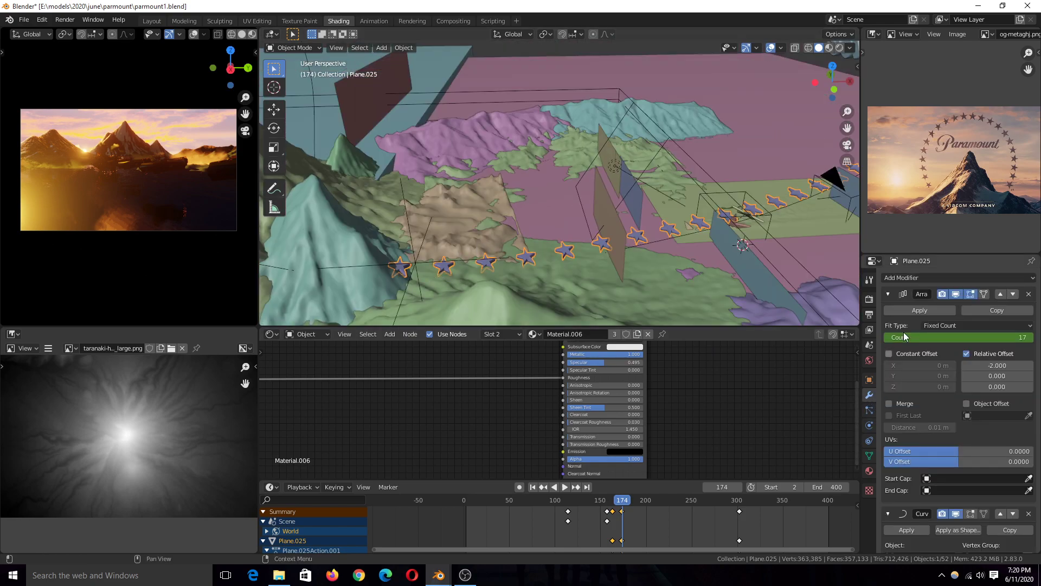
{"action": "left_click", "coordinate": [955, 293]}
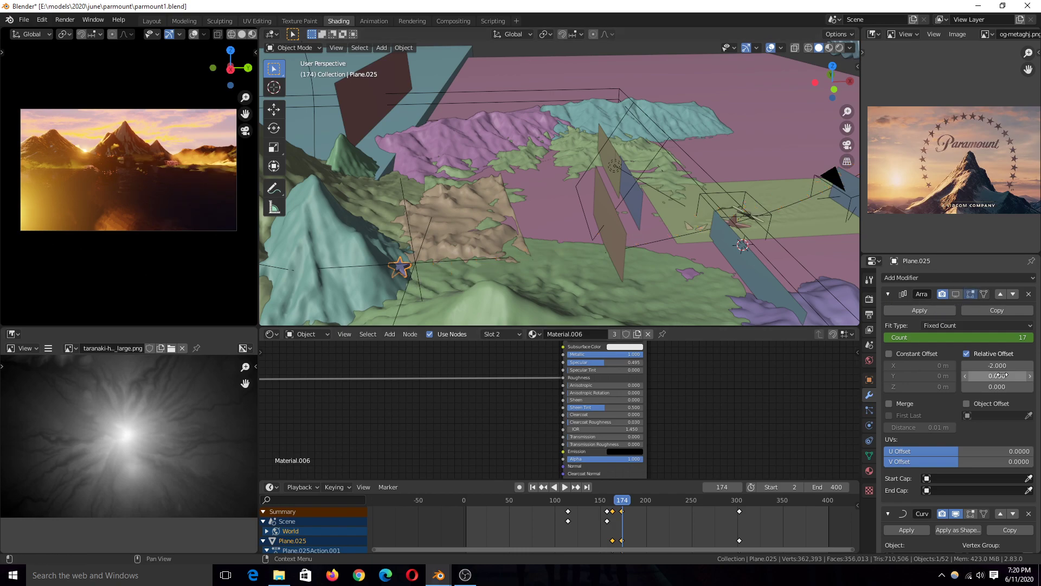
{"action": "left_click", "coordinate": [954, 295]}
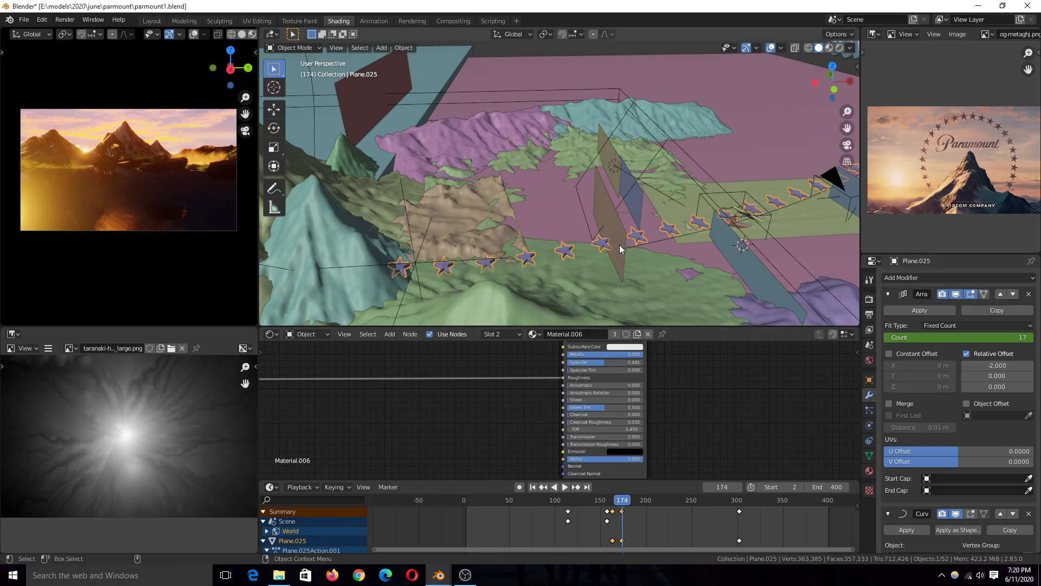
Return the star trail to frame 163 and replay its animated Array count, stopping at frame 187.
{"action": "key", "text": "Home"}
{"action": "scroll", "coordinate": [598, 278], "scroll_direction": "up", "scroll_amount": 4}
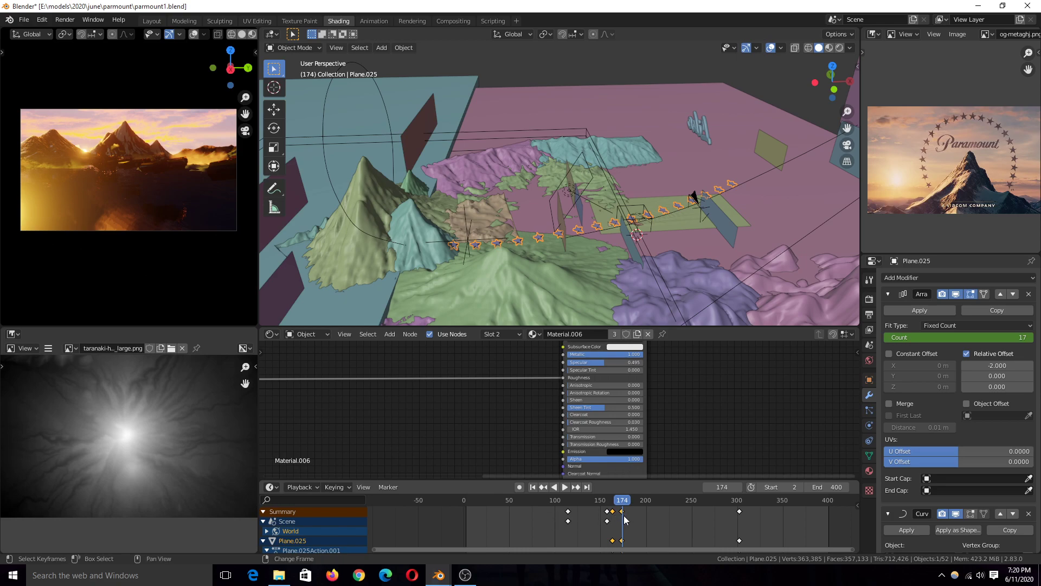
{"action": "right_click_drag", "start_coordinate": [623, 514], "coordinate": [613, 513], "text": "shift"}
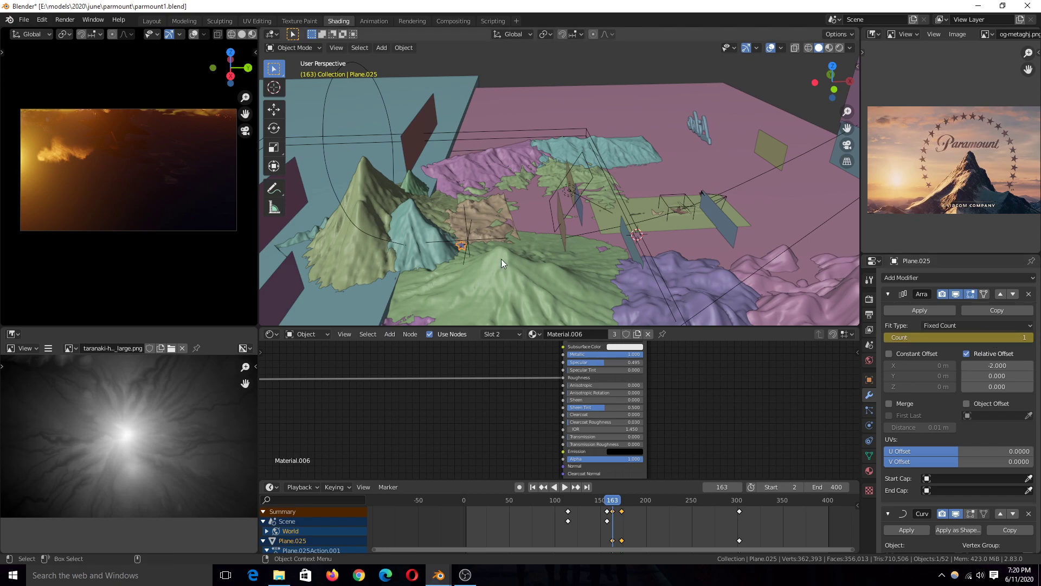
{"action": "key", "text": "space"}
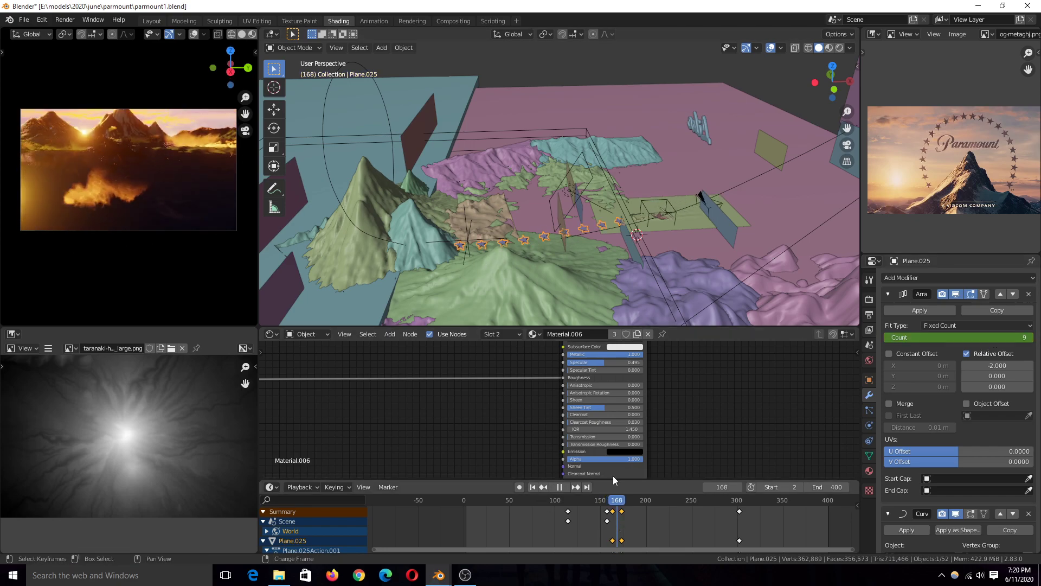
{"action": "key", "text": "space"}
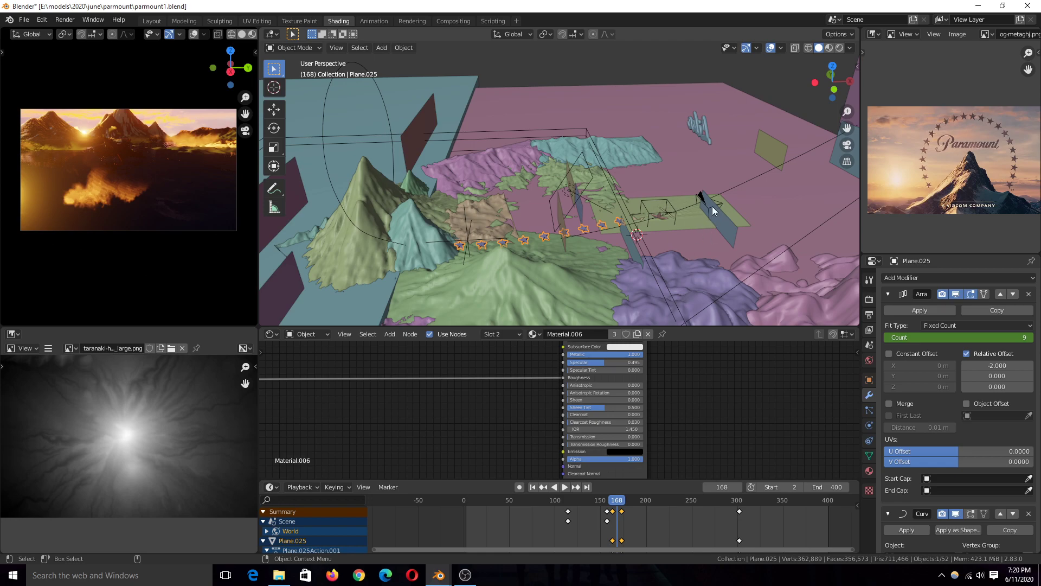
{"action": "left_click", "coordinate": [607, 521]}
{"action": "key", "text": "space"}
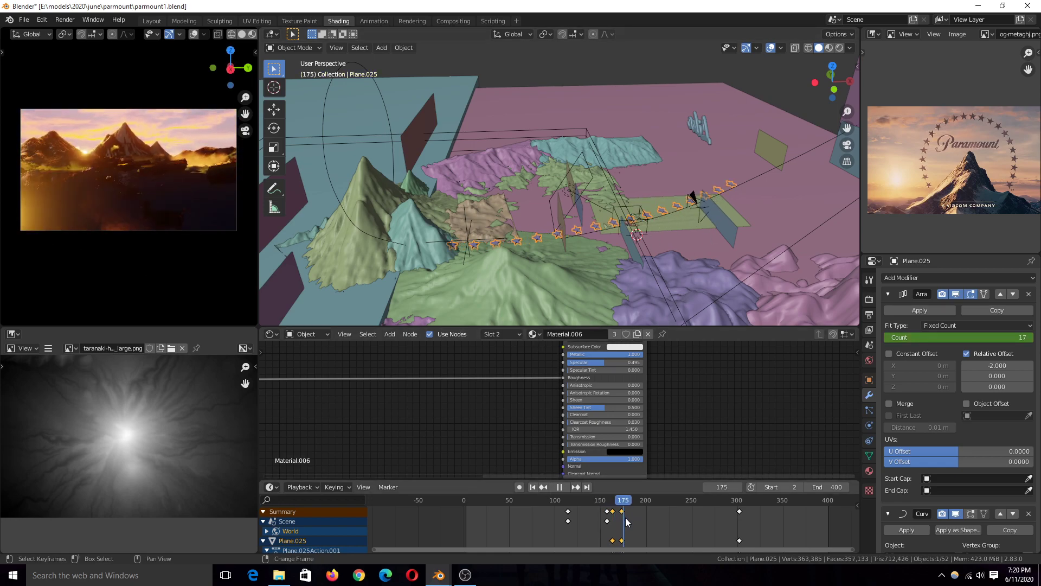
{"action": "key", "text": "space"}
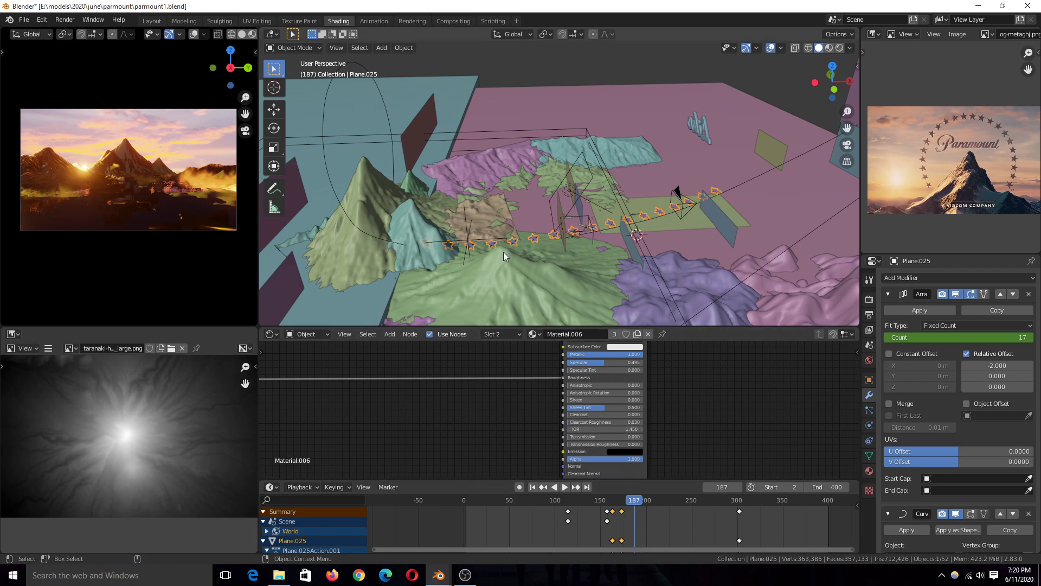
With the star trail's Curve modifier settings in view, bring the animation to frame 275 and save the file.
{"action": "left_click", "coordinate": [894, 292]}
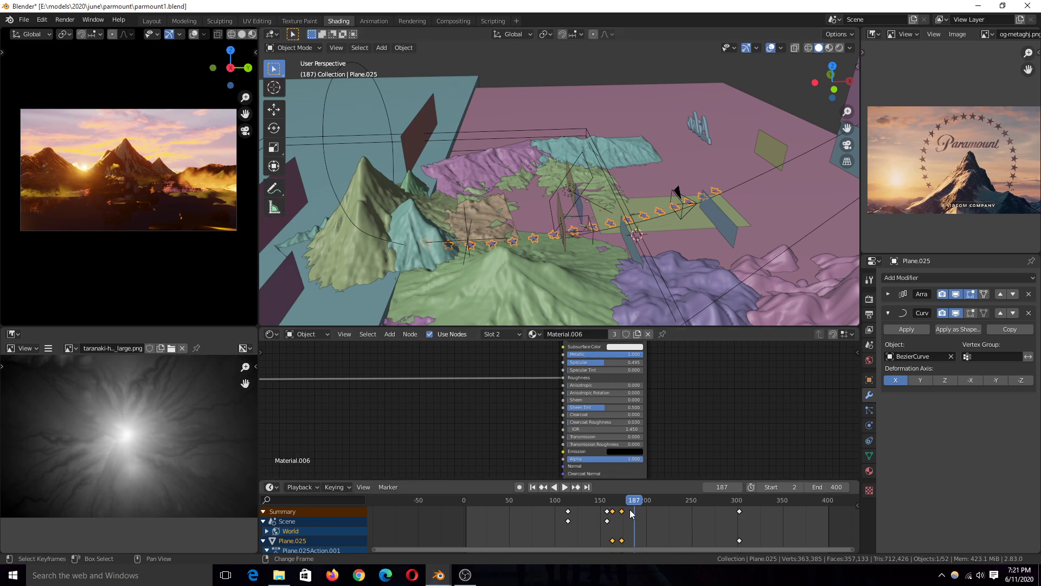
{"action": "left_click_drag", "start_coordinate": [630, 510], "coordinate": [709, 499]}
{"action": "key", "text": "ctrl+s"}
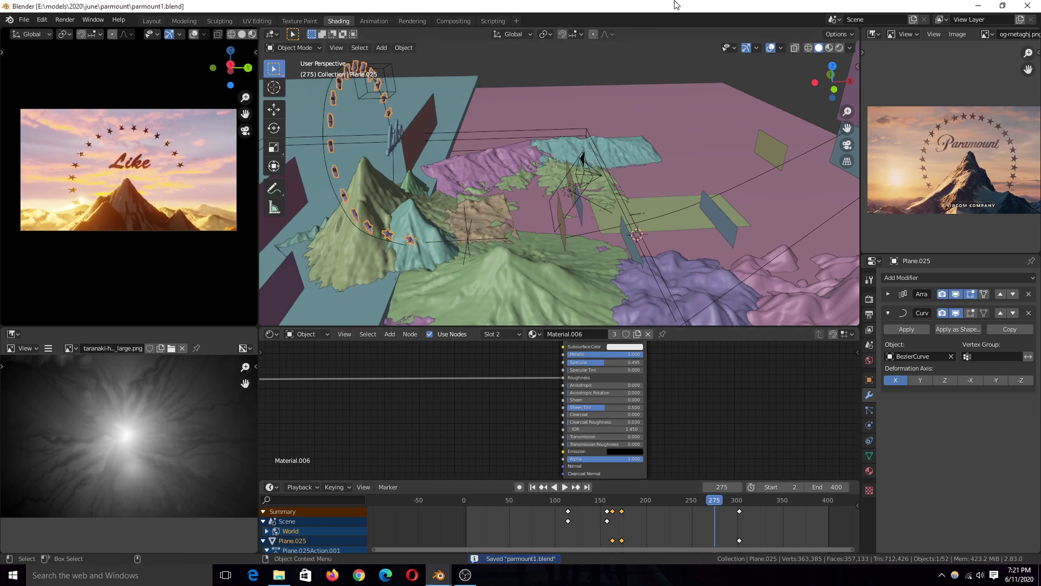
Play the animation to frame 318 and replace the title text inside the star circle with "Topchannel 1on1".
{"action": "key", "text": "space"}
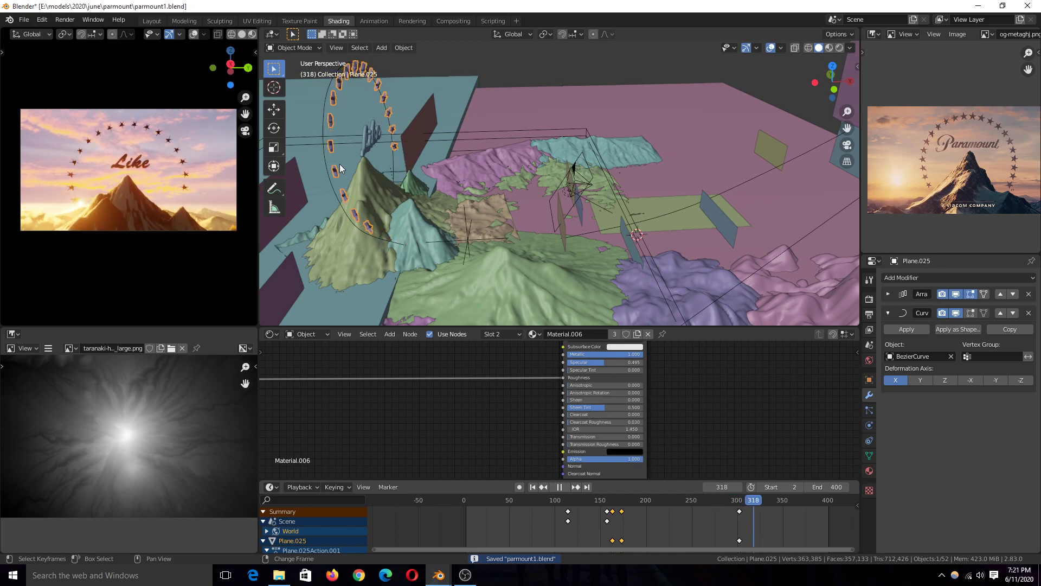
{"action": "key", "text": "space"}
{"action": "left_click", "coordinate": [371, 139]}
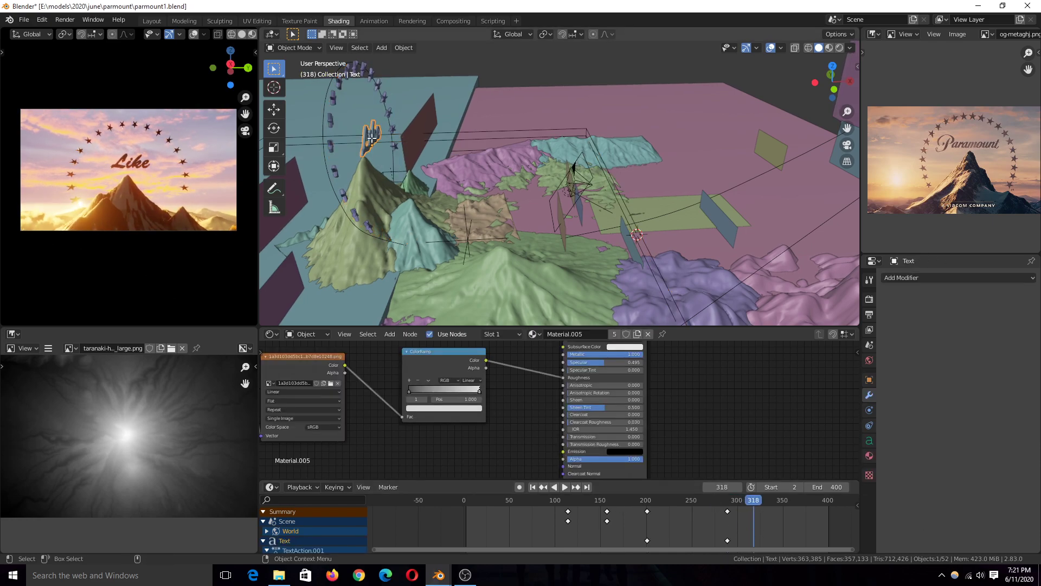
{"action": "key", "text": "Tab"}
{"action": "key", "text": "BackSpace"}
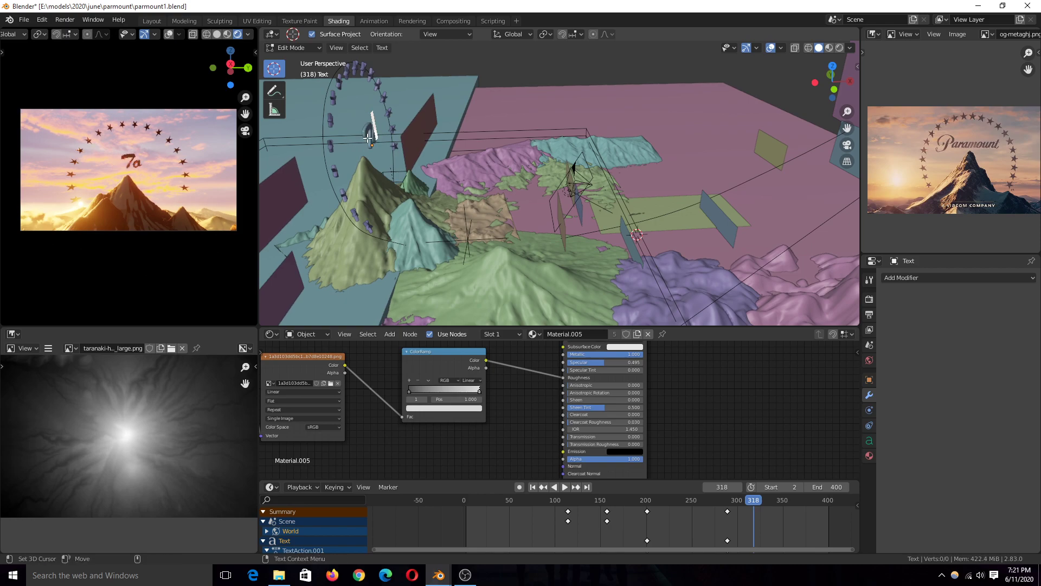
{"action": "type", "text": "pcho"}
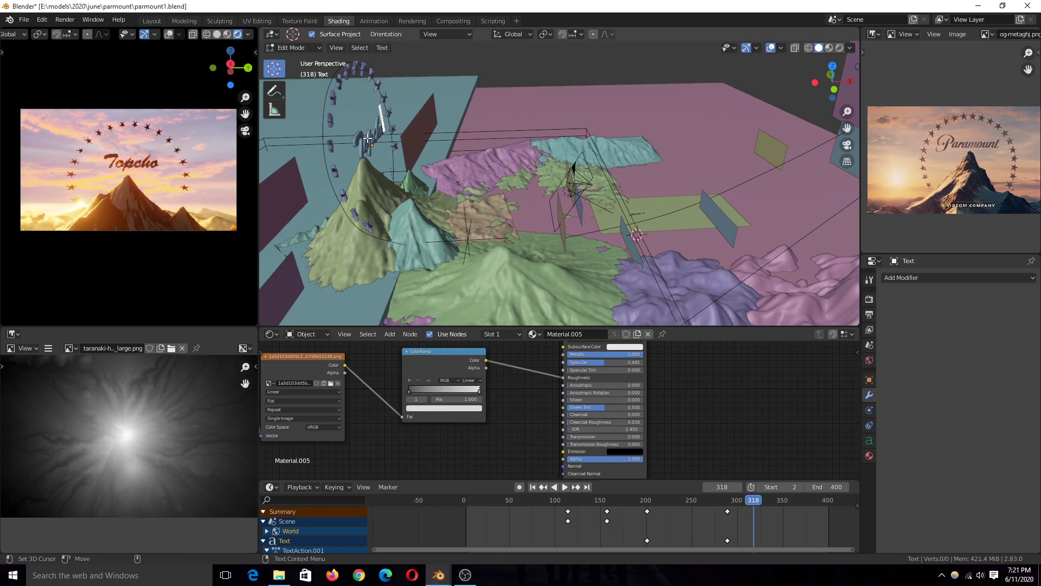
{"action": "type", "text": "p"}
{"action": "key", "text": "BackSpace"}
{"action": "key", "text": "BackSpace"}
{"action": "type", "text": "annel 1on1"}
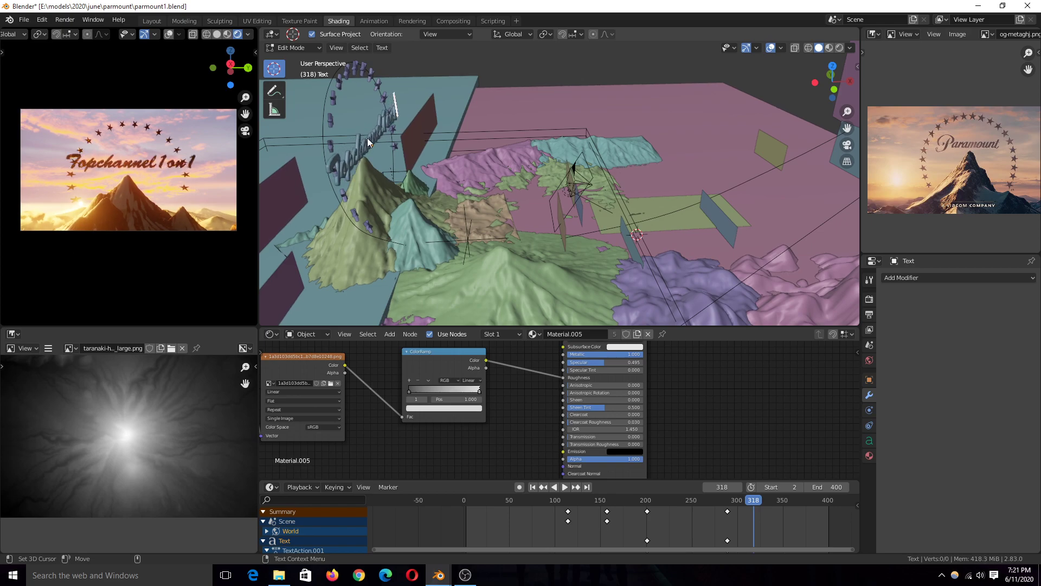
{"action": "key", "text": "Tab"}
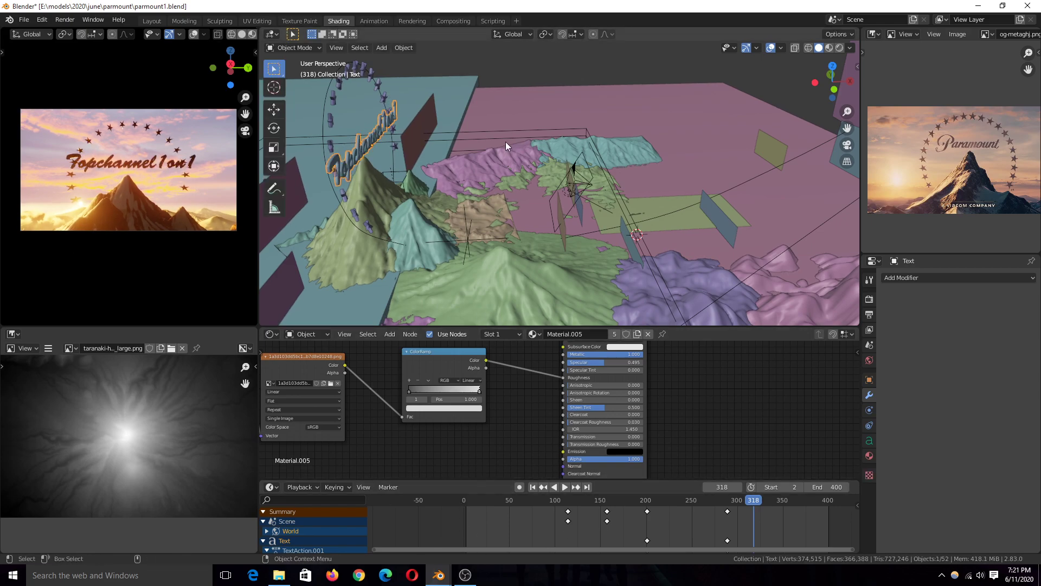
Scale the title text by 0.740 so it fits inside the star circle, and save the file.
{"action": "key", "text": "s"}
{"action": "left_click", "coordinate": [491, 130]}
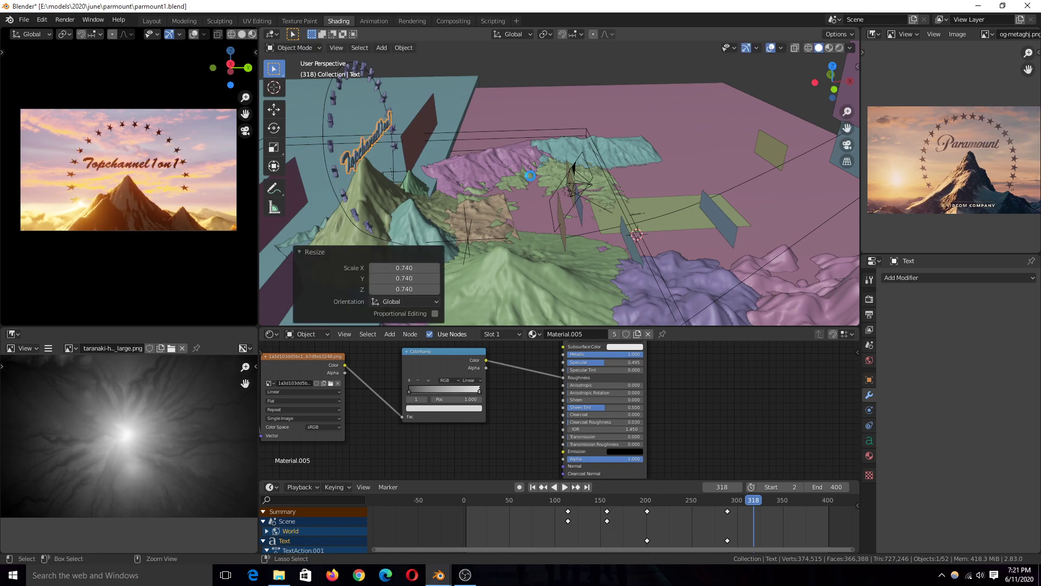
{"action": "key", "text": "ctrl+s"}
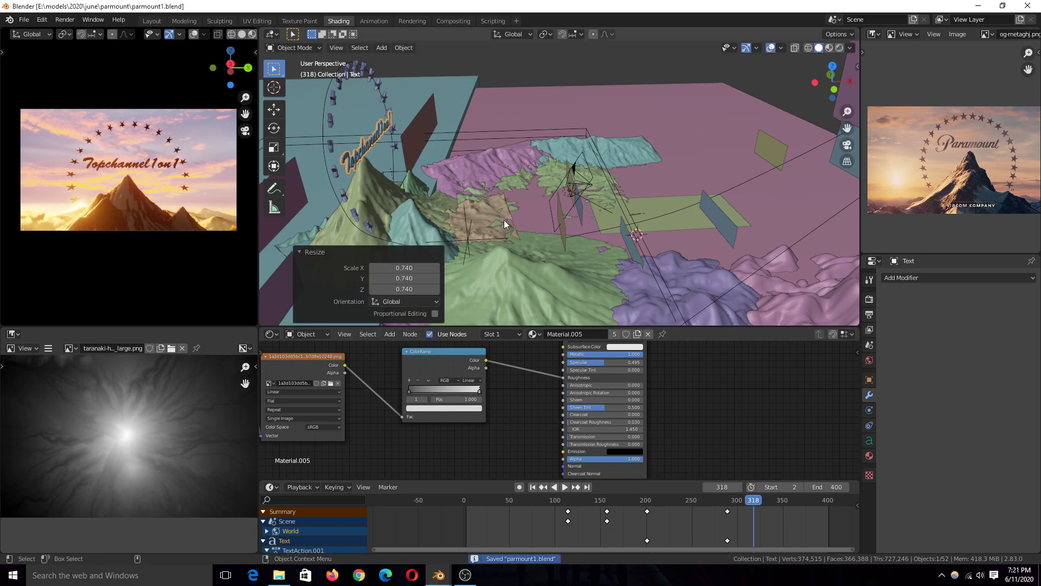
Follow the title's flight back to frame 205 and save the file.
{"action": "key", "text": "space"}
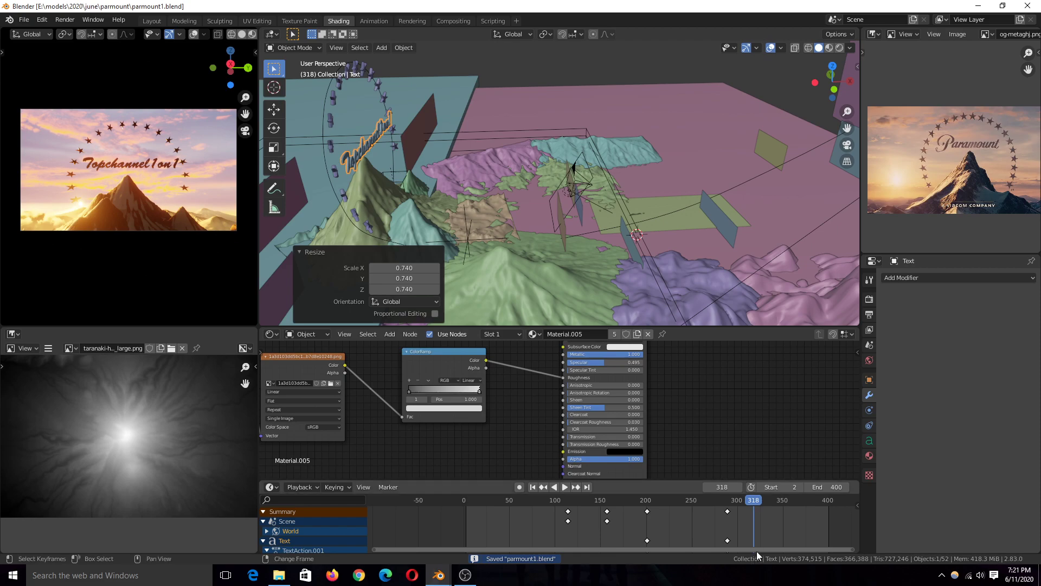
{"action": "right_click_drag", "start_coordinate": [694, 527], "coordinate": [651, 500], "text": "shift"}
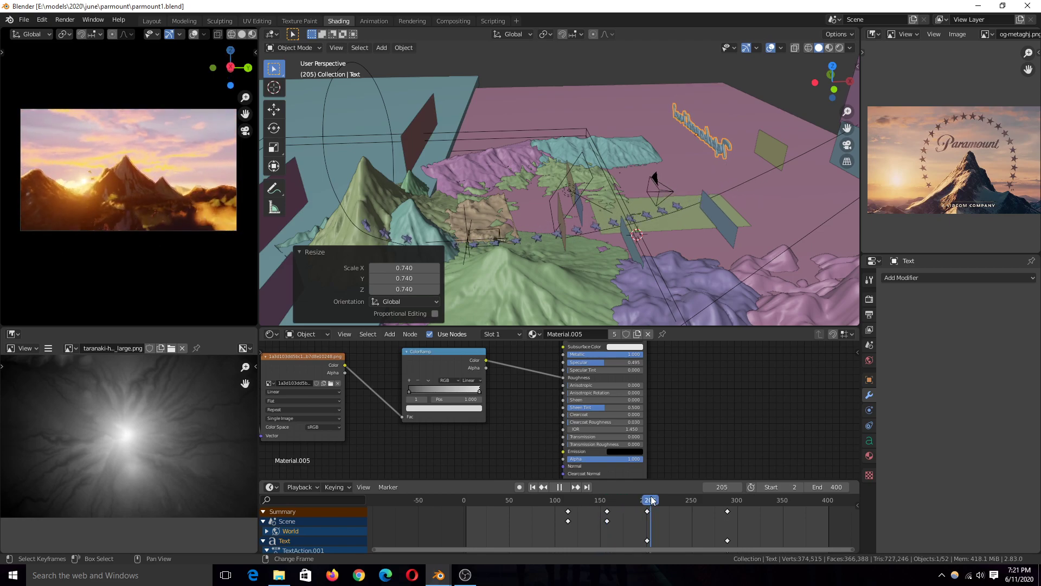
{"action": "scroll", "coordinate": [711, 202], "scroll_direction": "down", "scroll_amount": 5}
{"action": "key", "text": "ctrl+s"}
Select the brown terrain plane beside the teal peak and try to move it horizontally with the Z axis locked.
{"action": "middle_click_drag", "start_coordinate": [712, 203], "coordinate": [655, 216]}
{"action": "scroll", "coordinate": [645, 219], "scroll_direction": "up", "scroll_amount": 5}
{"action": "scroll", "coordinate": [644, 219], "scroll_direction": "down", "scroll_amount": 2}
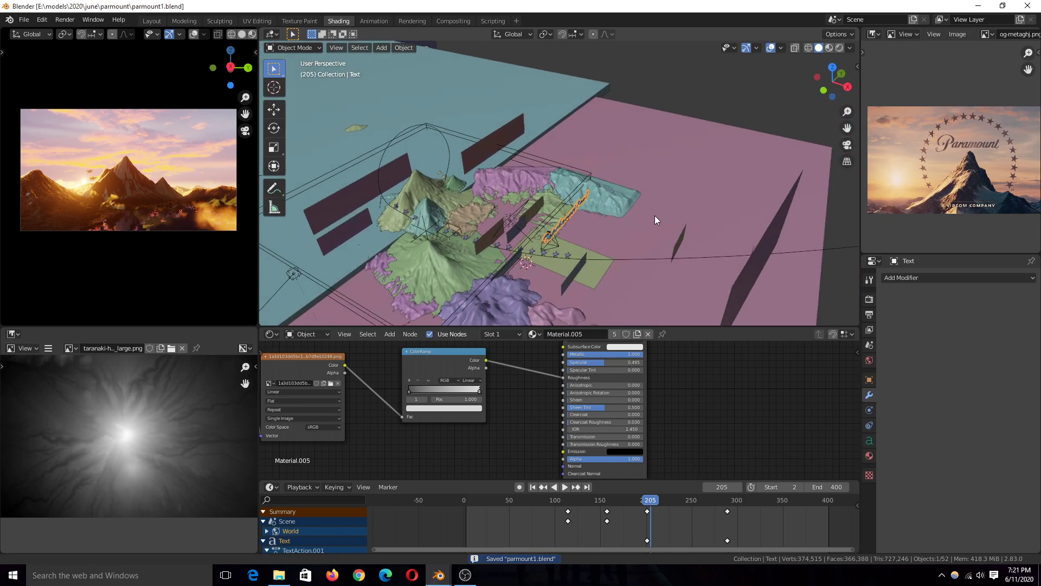
{"action": "scroll", "coordinate": [655, 215], "scroll_direction": "up", "scroll_amount": 6}
{"action": "left_click", "coordinate": [552, 170]}
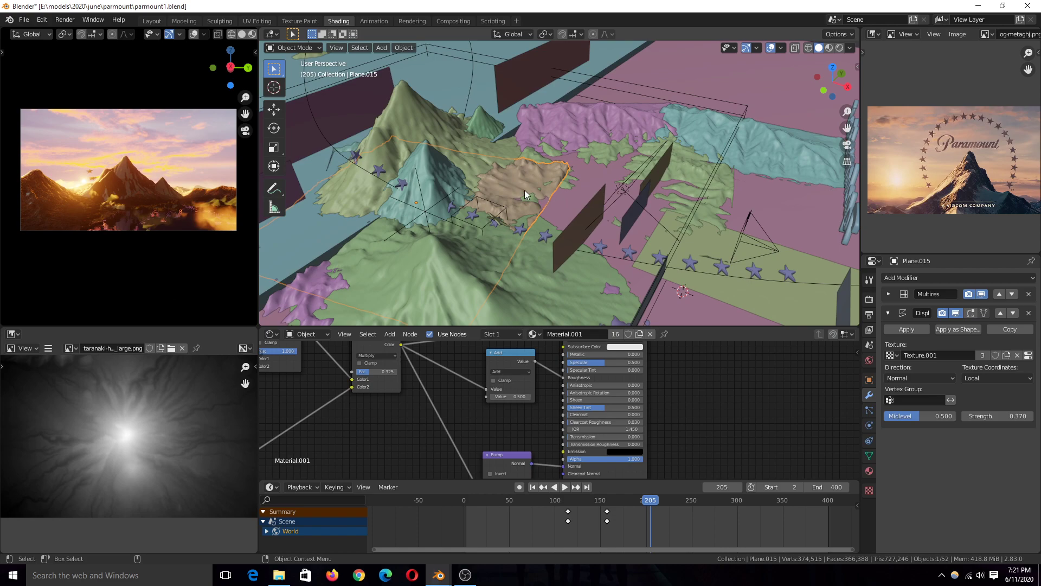
{"action": "key", "text": "g"}
{"action": "key", "text": "shift+z"}
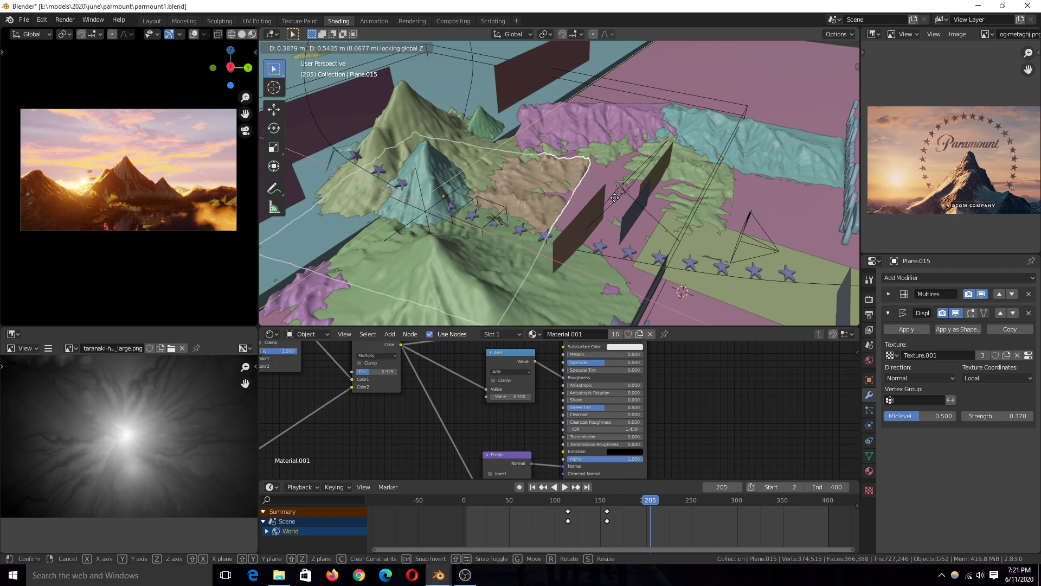
{"action": "left_click", "coordinate": [567, 188]}
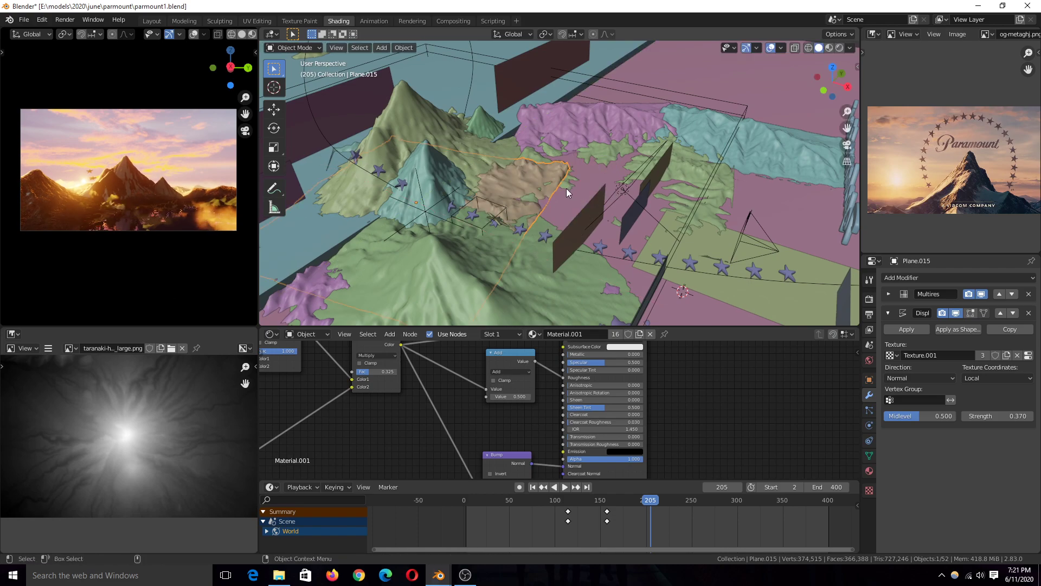
Check the main mountain's Displace modifier, and open the displacement texture settings of the brown terrain plane.
{"action": "middle_click_drag", "start_coordinate": [566, 187], "coordinate": [573, 163]}
{"action": "left_click", "coordinate": [438, 110]}
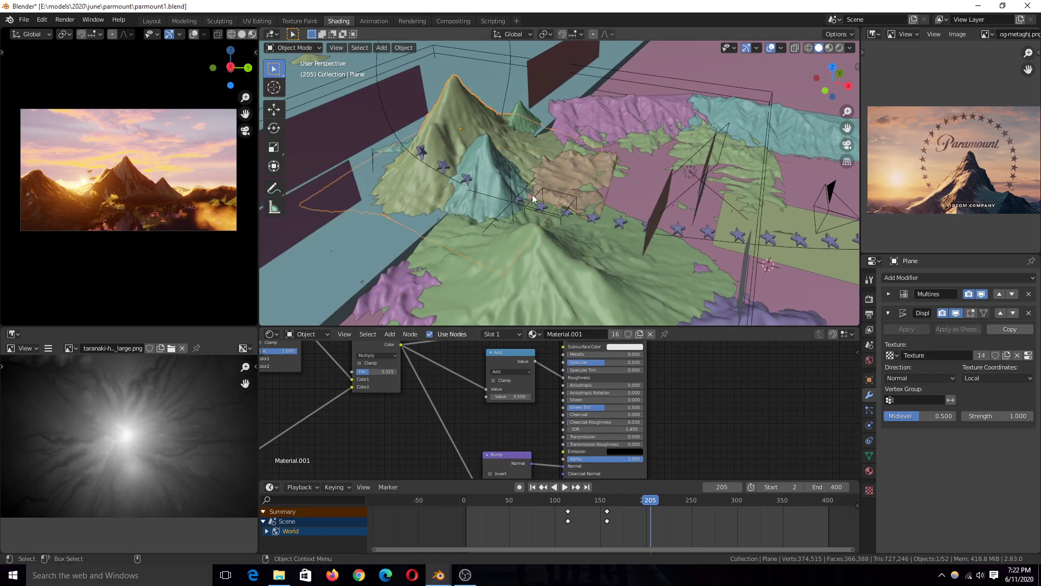
{"action": "left_click", "coordinate": [567, 165]}
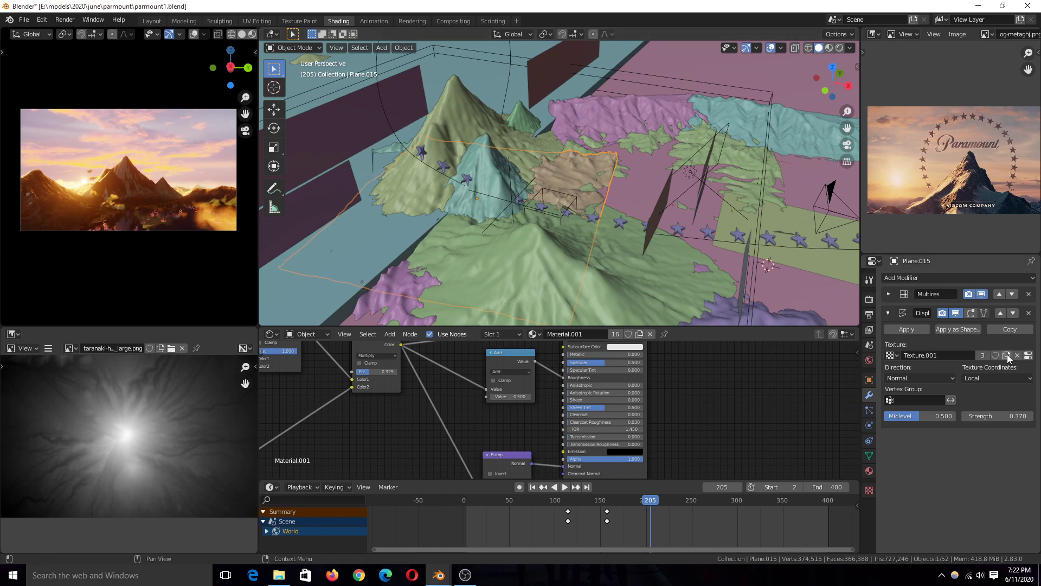
{"action": "left_click", "coordinate": [1028, 356]}
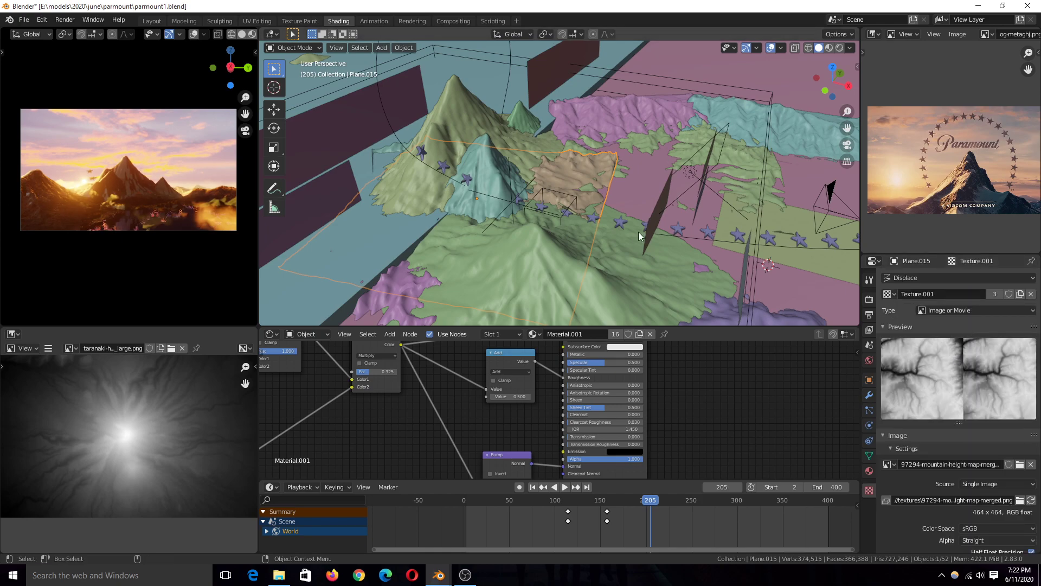
Play the animation around the teal peak and stop it at frame 173.
{"action": "scroll", "coordinate": [618, 190], "scroll_direction": "up", "scroll_amount": 3}
{"action": "middle_click_drag", "start_coordinate": [619, 189], "coordinate": [625, 189], "text": "shift"}
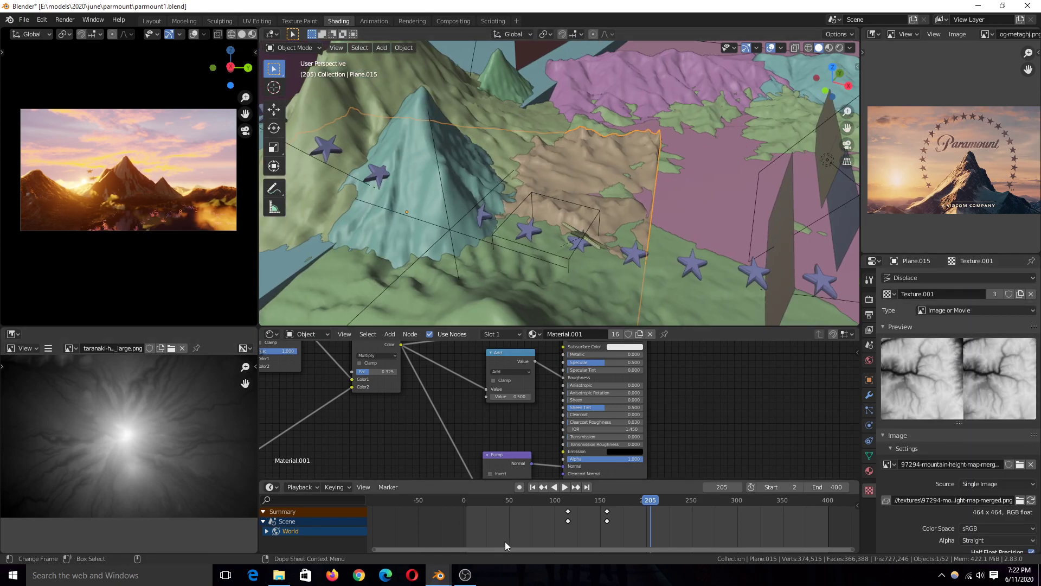
{"action": "key", "text": "space"}
{"action": "left_click", "coordinate": [596, 502]}
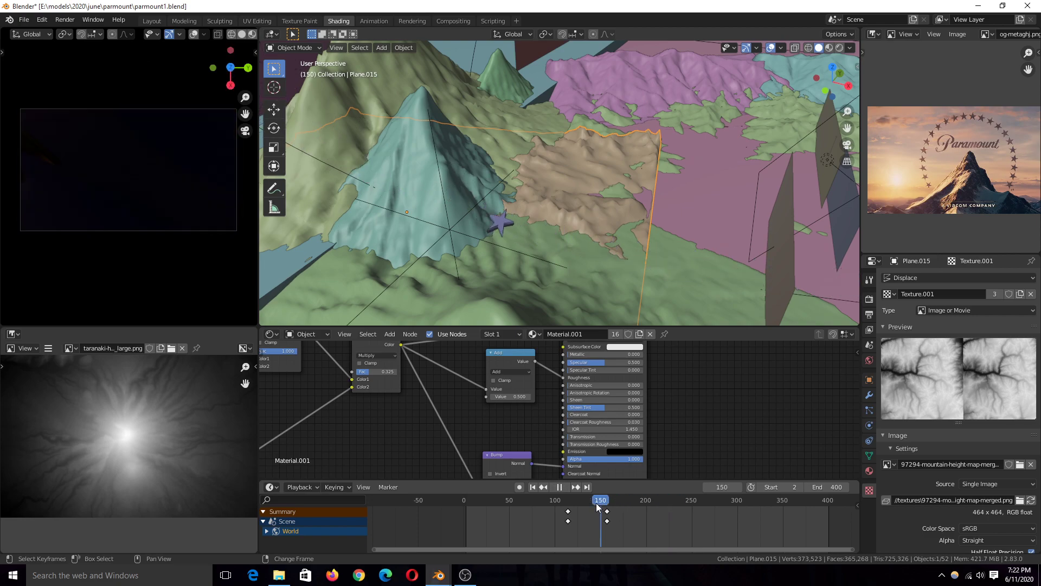
{"action": "left_click", "coordinate": [622, 497]}
{"action": "key", "text": "space"}
Display the 3D scene in rendered shading with overlays hidden, and inspect the mountains and sky backdrop from several angles.
{"action": "scroll", "coordinate": [672, 174], "scroll_direction": "down", "scroll_amount": 4}
{"action": "middle_click_drag", "start_coordinate": [672, 174], "coordinate": [692, 201]}
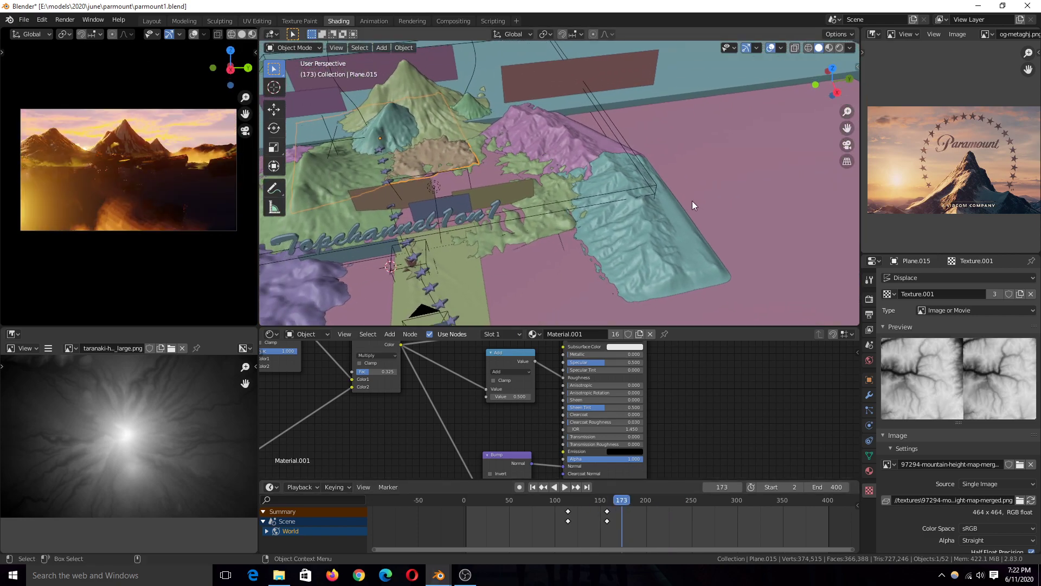
{"action": "left_click", "coordinate": [839, 47]}
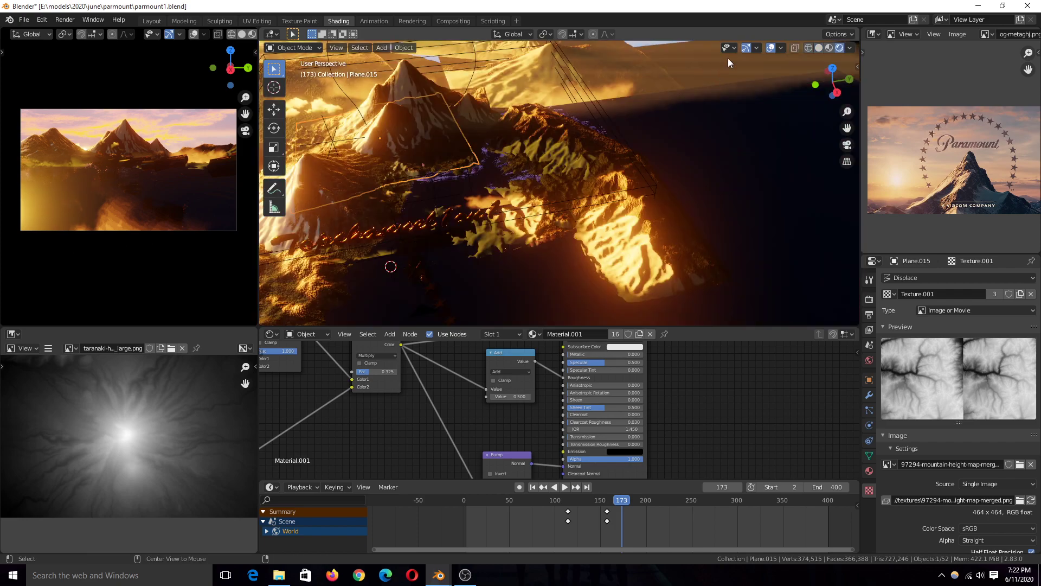
{"action": "left_click", "coordinate": [770, 47]}
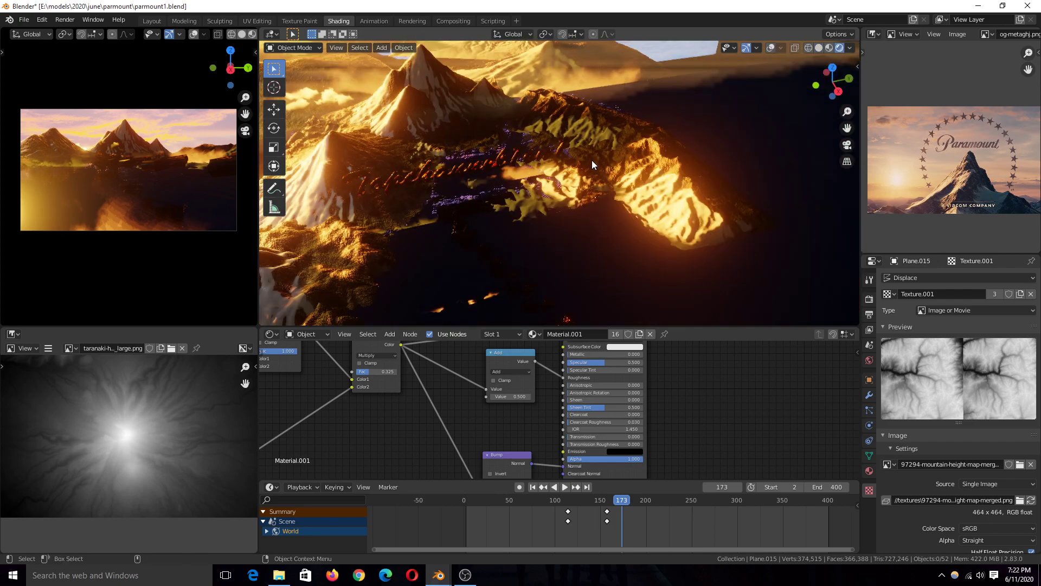
{"action": "middle_click_drag", "start_coordinate": [591, 160], "coordinate": [590, 233]}
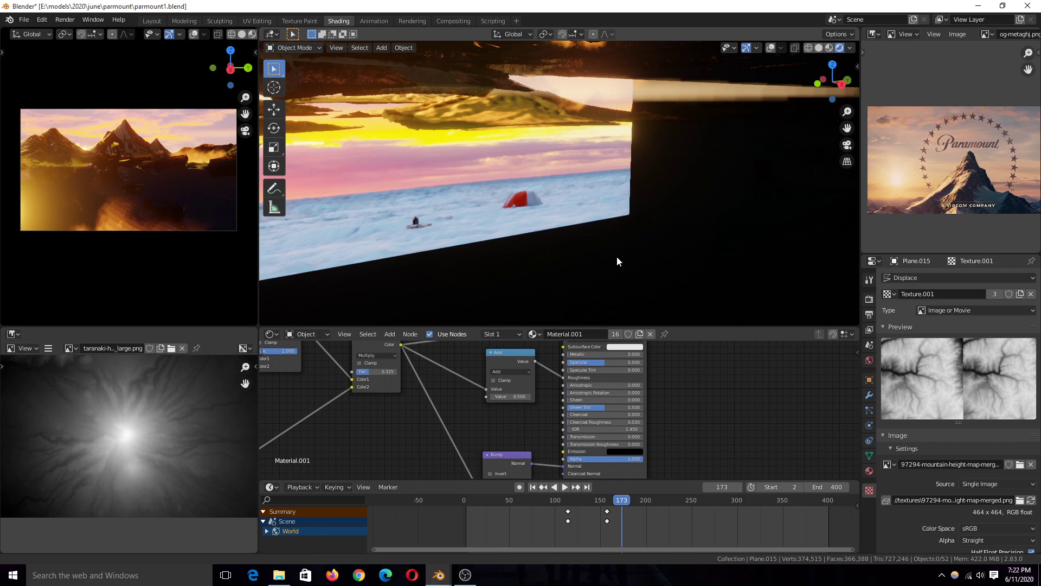
{"action": "middle_click_drag", "start_coordinate": [635, 206], "coordinate": [609, 242], "text": "shift"}
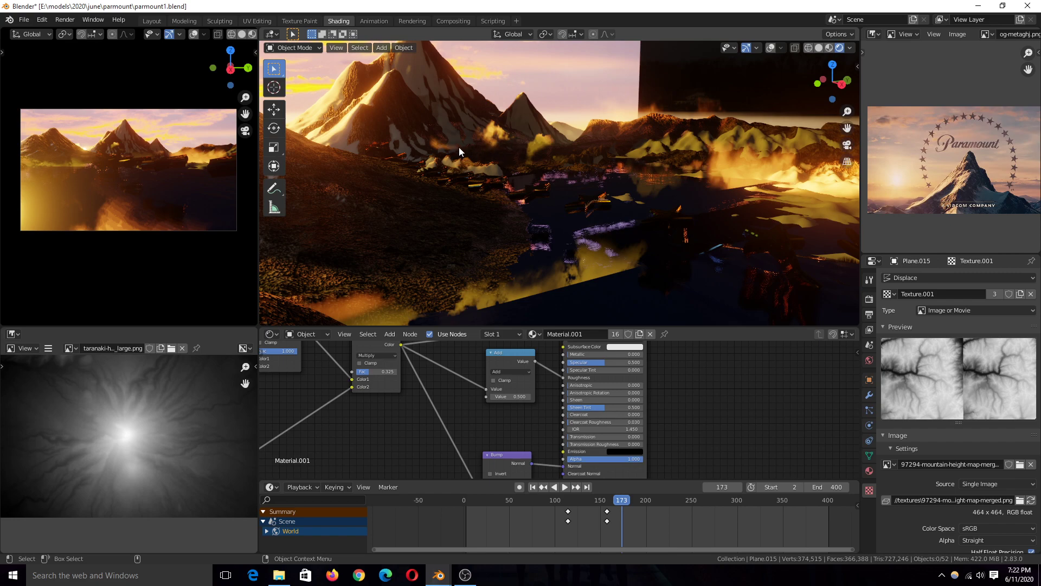
Select the White_Cloud_PNG_Clipart cloud plane through the camera view and save the file.
{"action": "key", "text": "KP_0"}
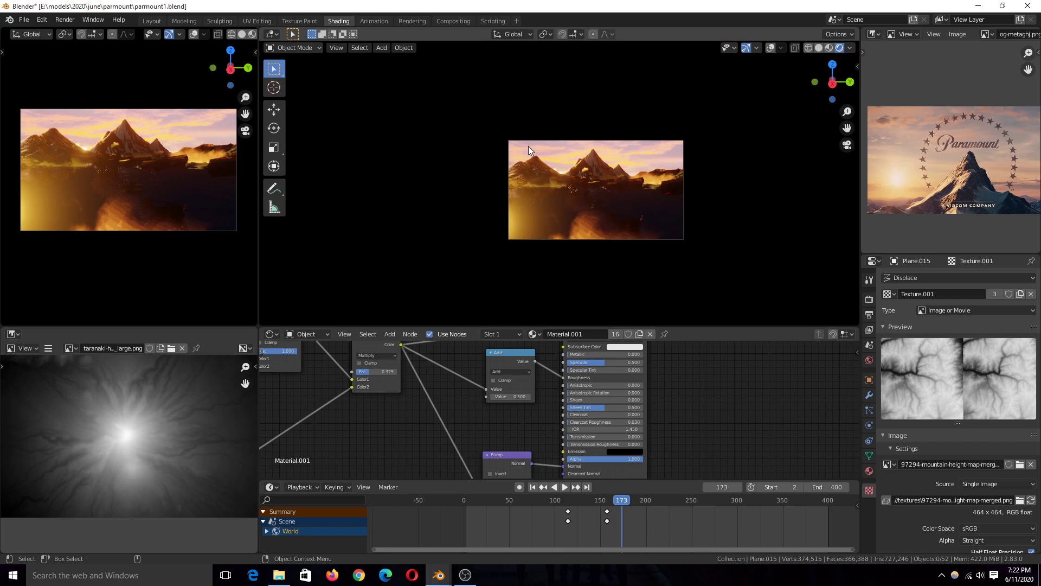
{"action": "left_click", "coordinate": [623, 148]}
{"action": "key", "text": "ctrl+s"}
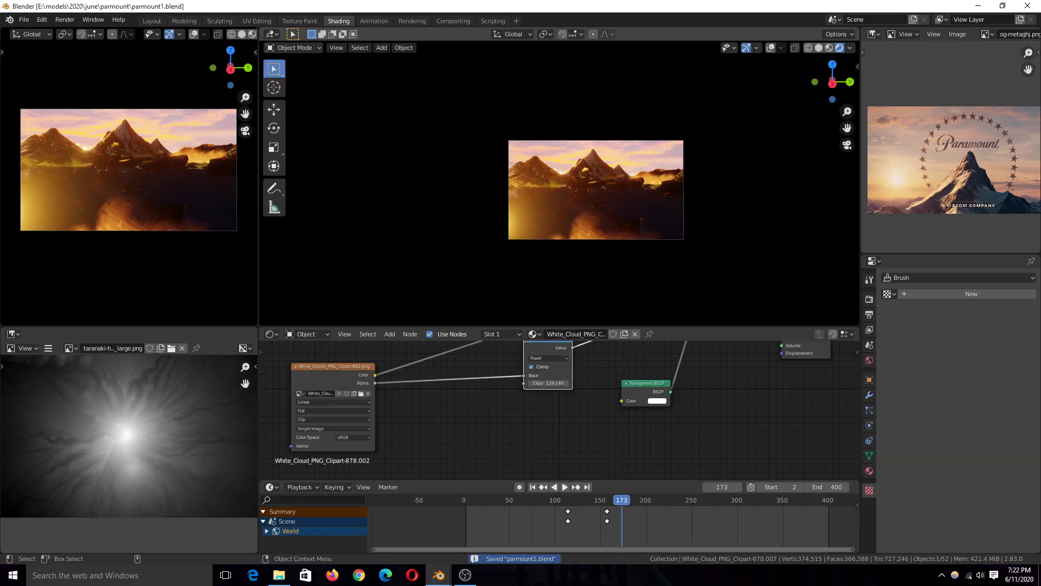